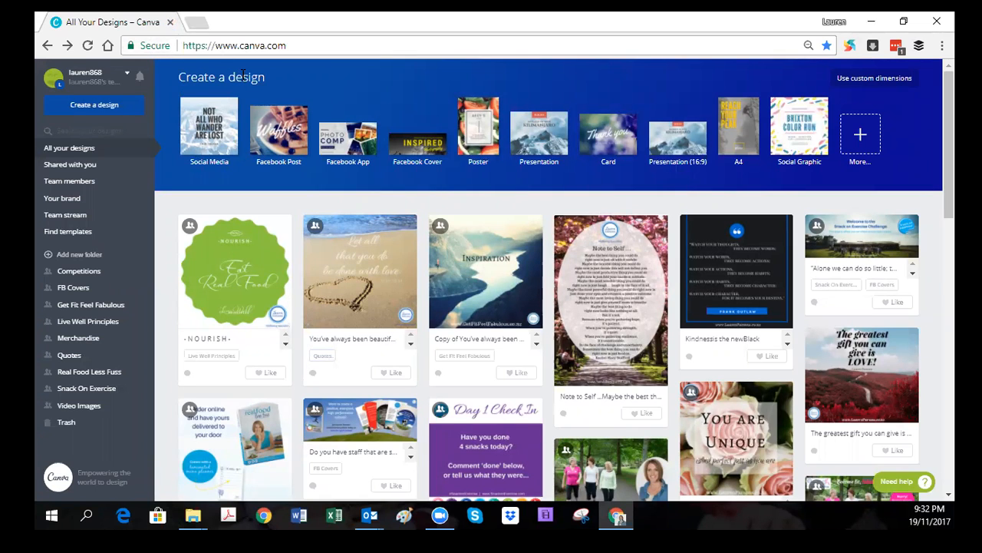
Step: Browse the designs in the team stream and open the Quotes folder
left_click(298, 45)
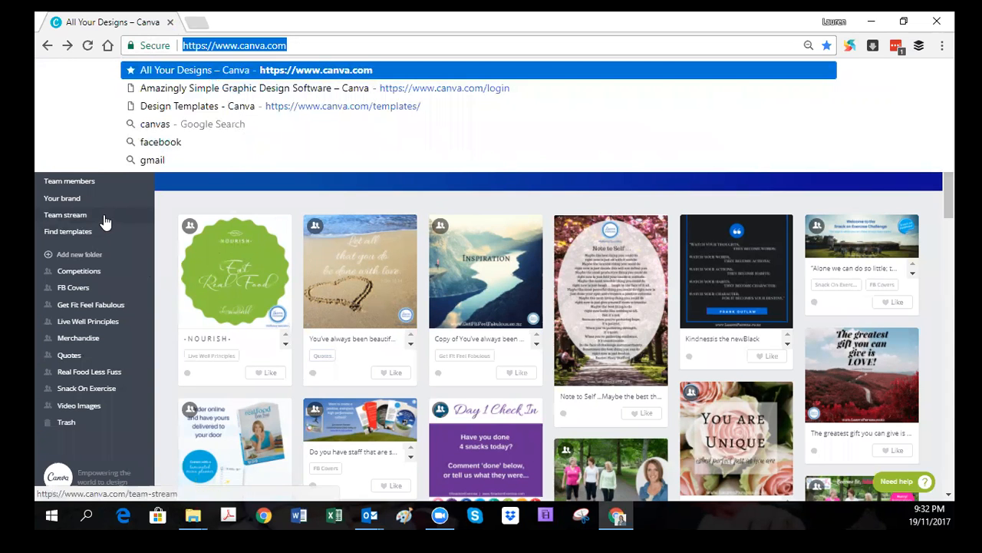
left_click(74, 217)
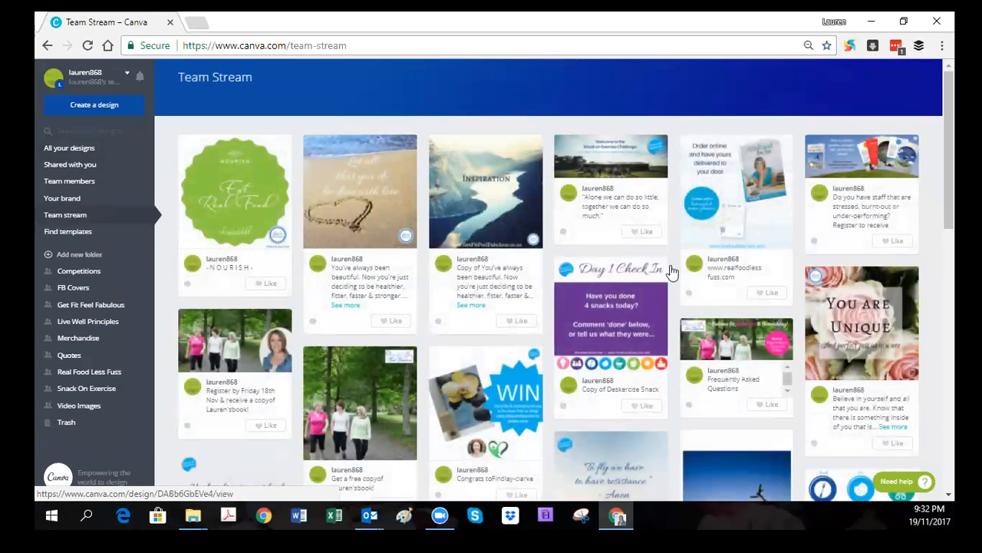
scroll(549, 272, "down", 5)
scroll(549, 276, "down", 3)
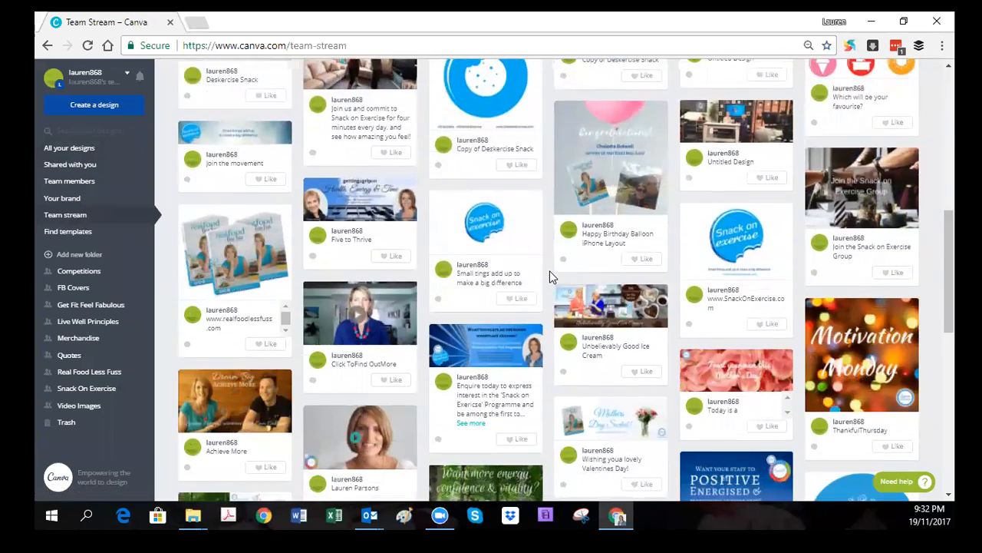
scroll(460, 276, "up", 10)
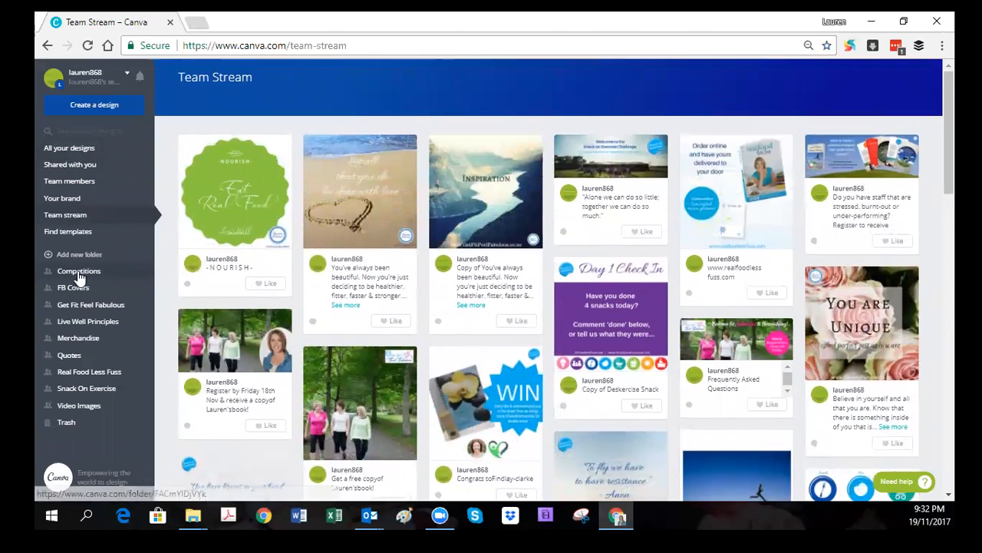
left_click(68, 354)
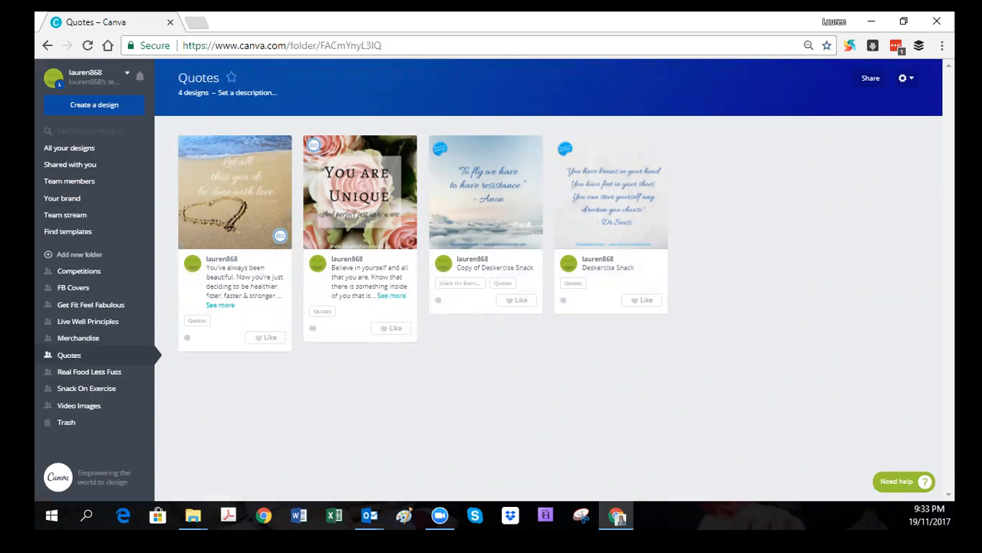
Step: Switch to File Explorer and open the Inspirational or Encouraging folder inside the TO DO quote images folder under Images and Quotes
left_click(193, 515)
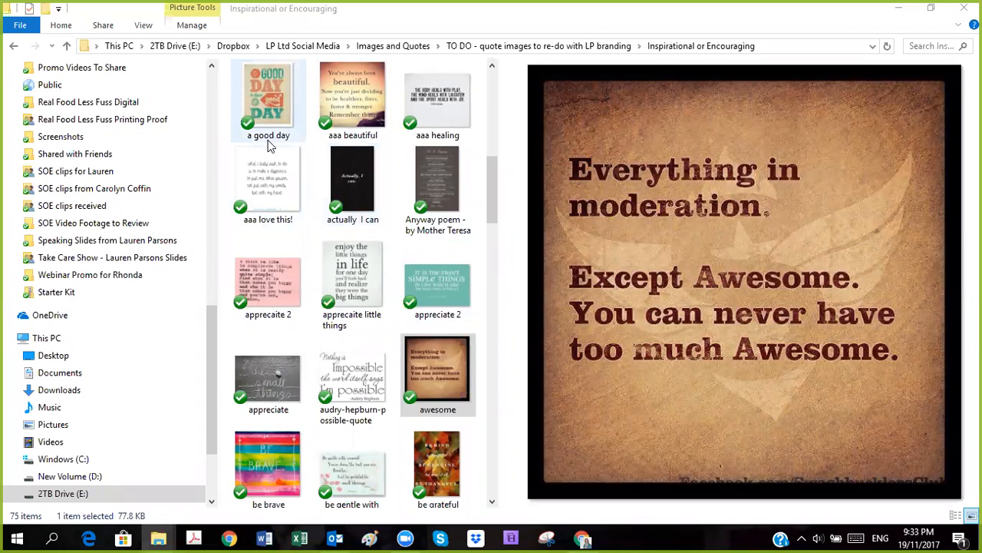
left_click(407, 47)
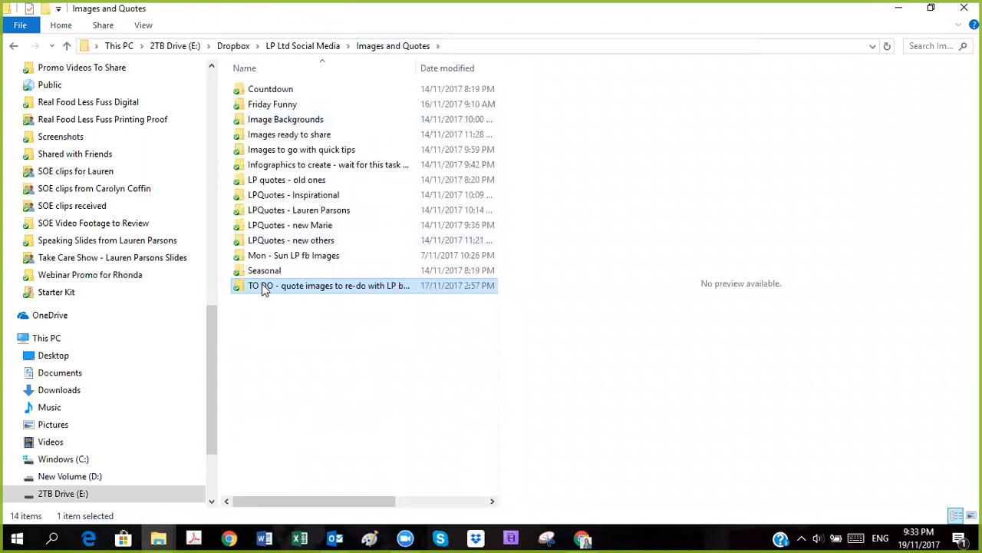
double_click(297, 290)
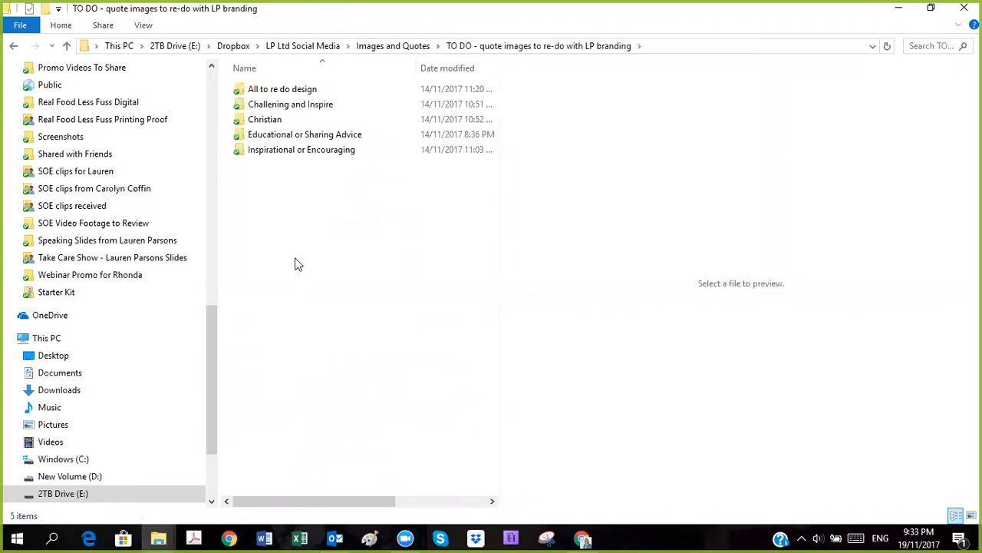
double_click(273, 150)
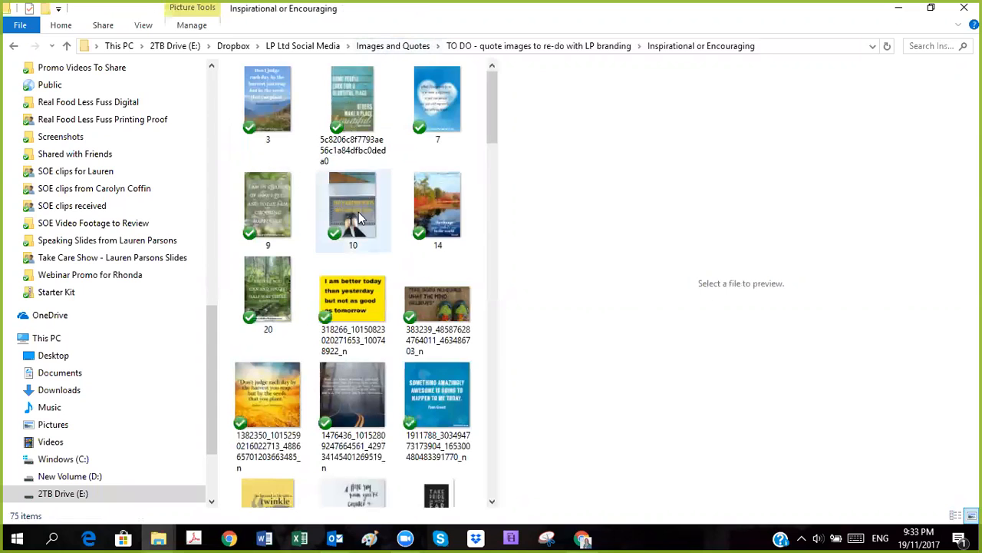
Step: Look through the Educational or Sharing Advice, Challening and Inspire, and All to re do design subfolders of the TO DO folder
left_click(67, 46)
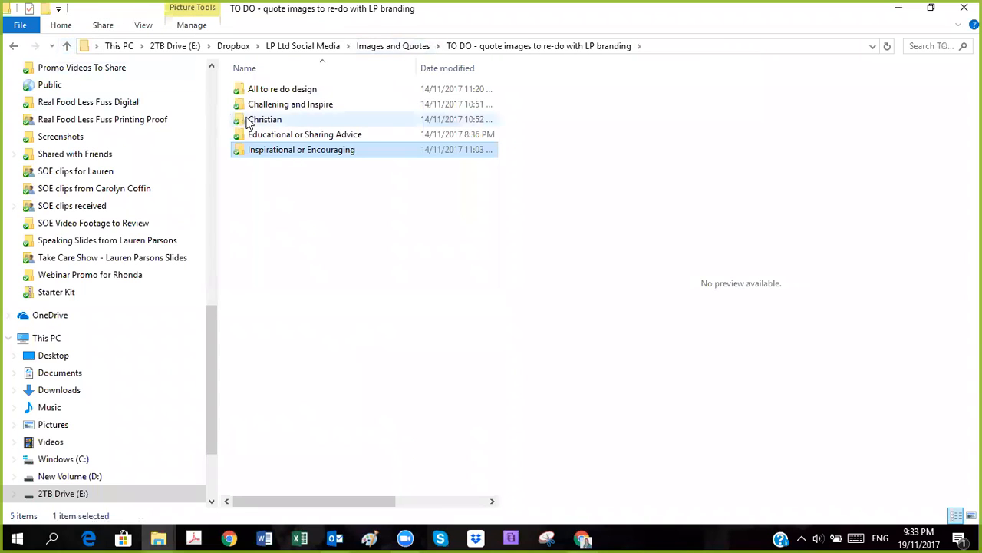
double_click(272, 135)
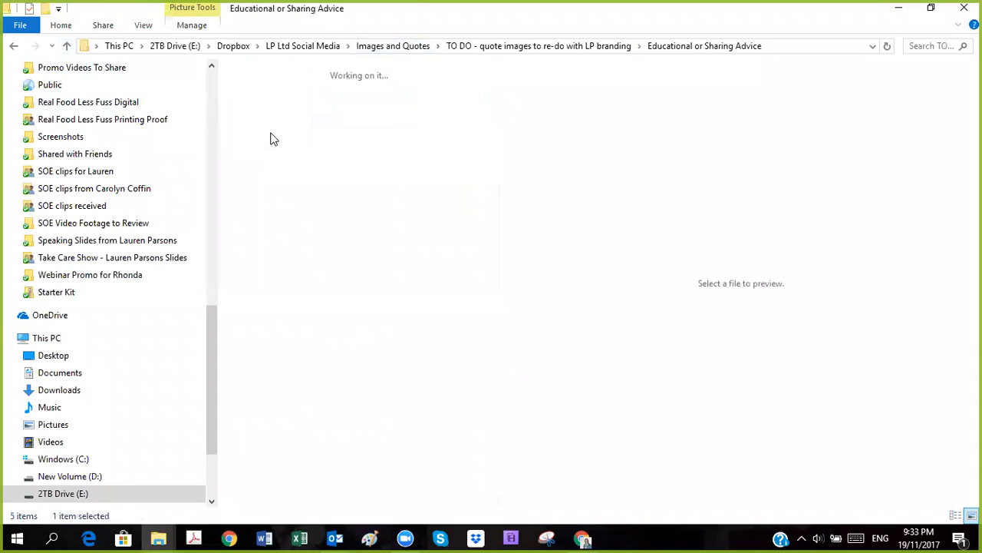
left_click(67, 45)
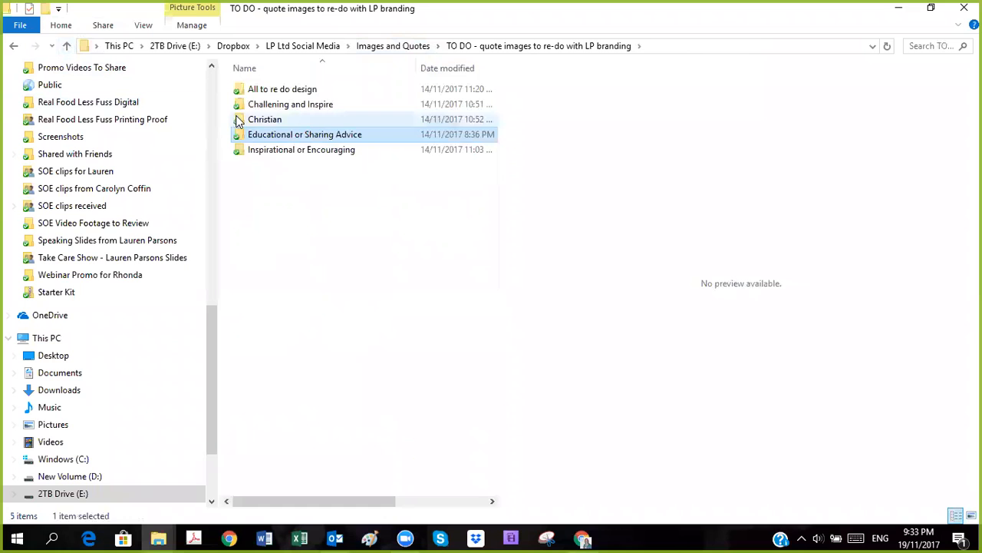
double_click(265, 105)
scroll(410, 265, "down", 3)
scroll(410, 264, "up", 3)
left_click(68, 46)
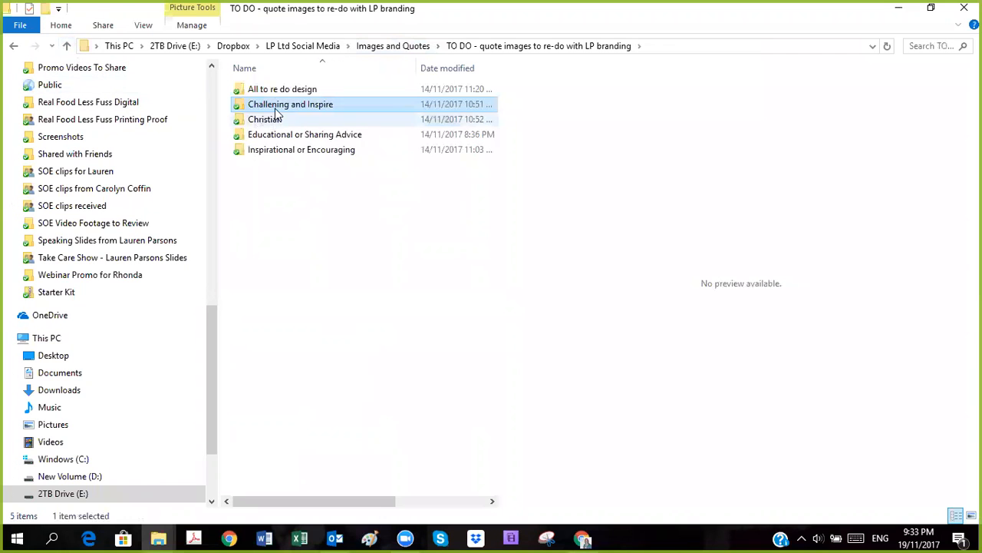
double_click(278, 93)
left_click(67, 45)
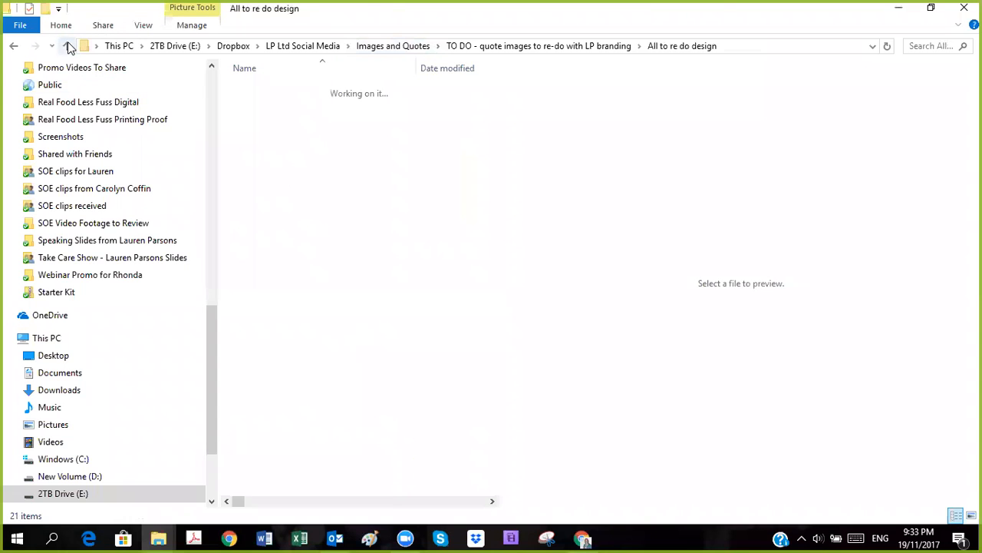
Step: Preview the "example with image behind", bad weather runner and "aaa green grass where you water it" images in the Challening and Inspire folder
double_click(257, 108)
scroll(269, 96, "down", 10)
scroll(268, 96, "up", 10)
left_click(279, 127)
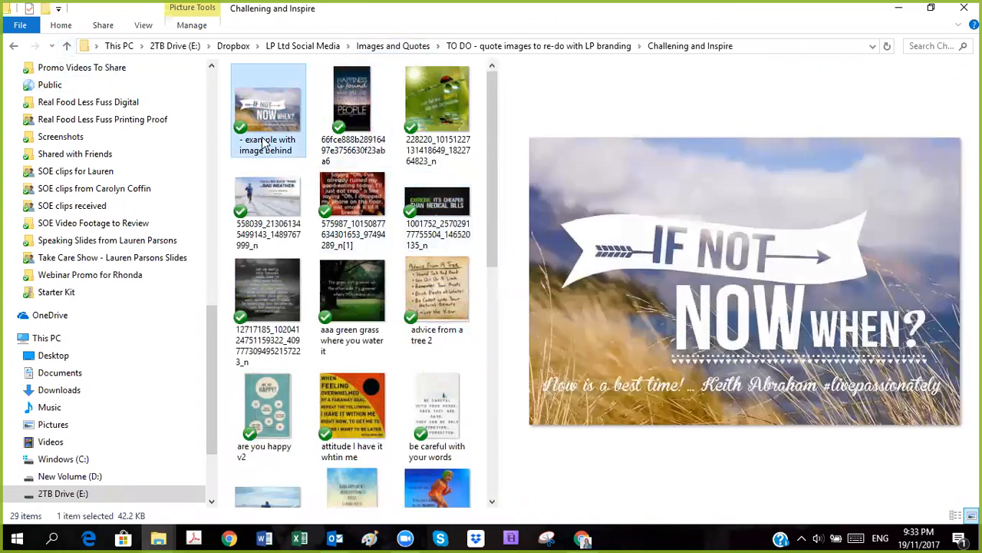
left_click(281, 201)
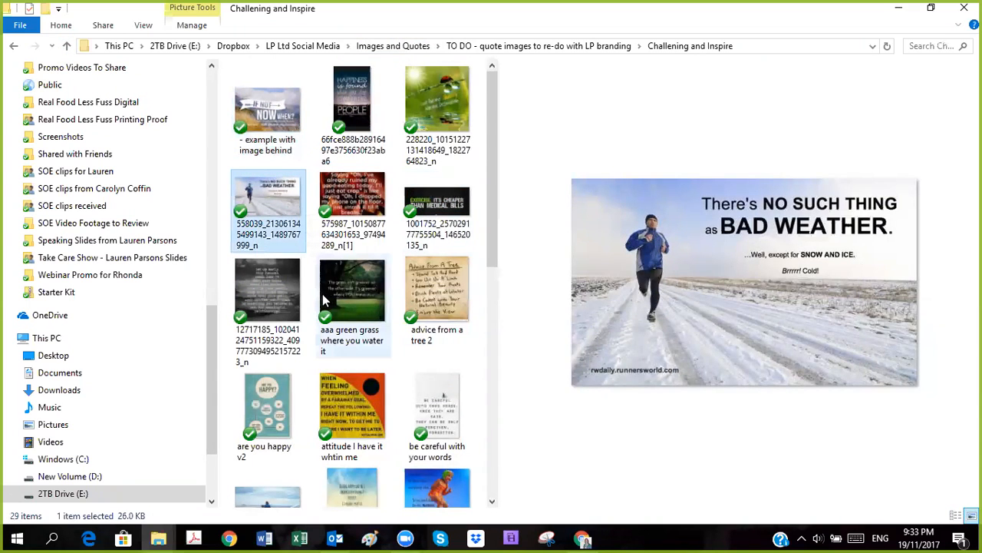
left_click(349, 296)
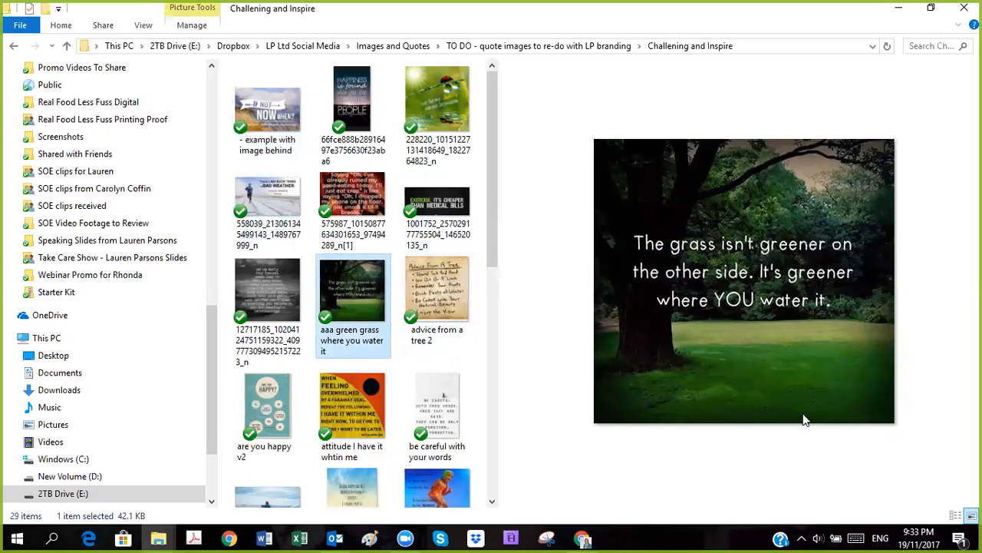
Step: Check the Educational or Sharing Advice folder and preview the "awesome" quote image in the Inspirational or Encouraging folder
left_click(66, 47)
left_click(305, 138)
double_click(305, 140)
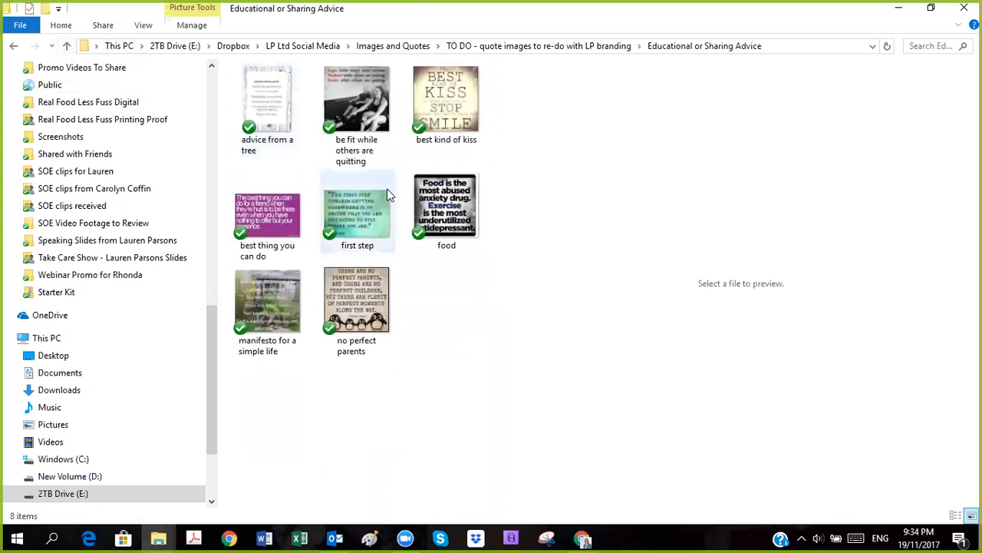
left_click(67, 47)
double_click(303, 152)
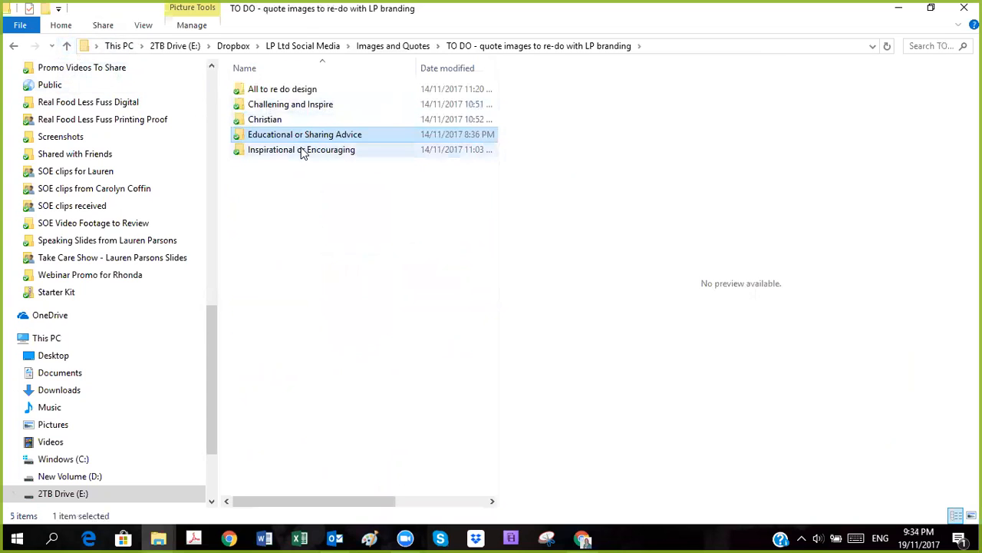
scroll(384, 180, "down", 5)
left_click(431, 88)
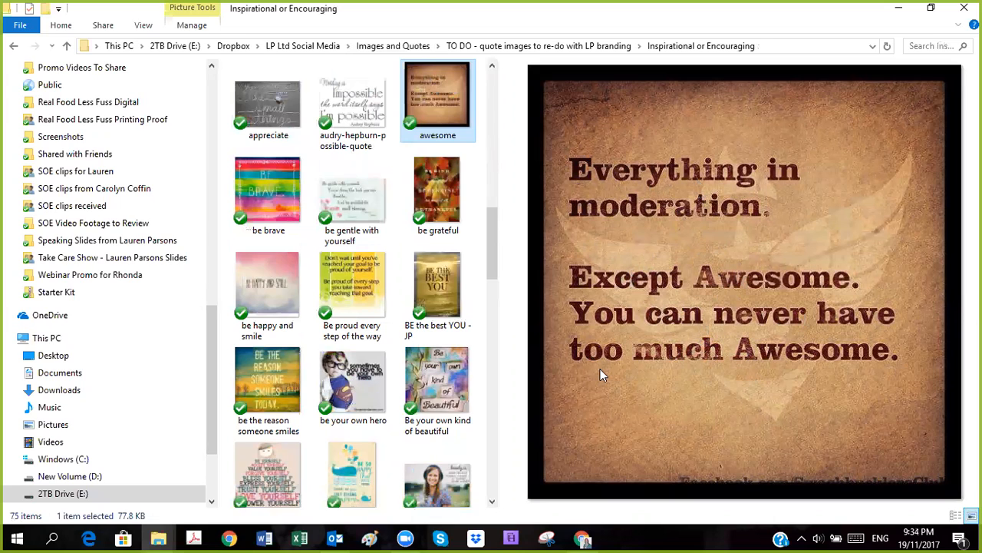
Step: Switch back to Canva in Chrome, view both pages of the "Let all that you do be done with love" design, and open it for editing
left_click(582, 539)
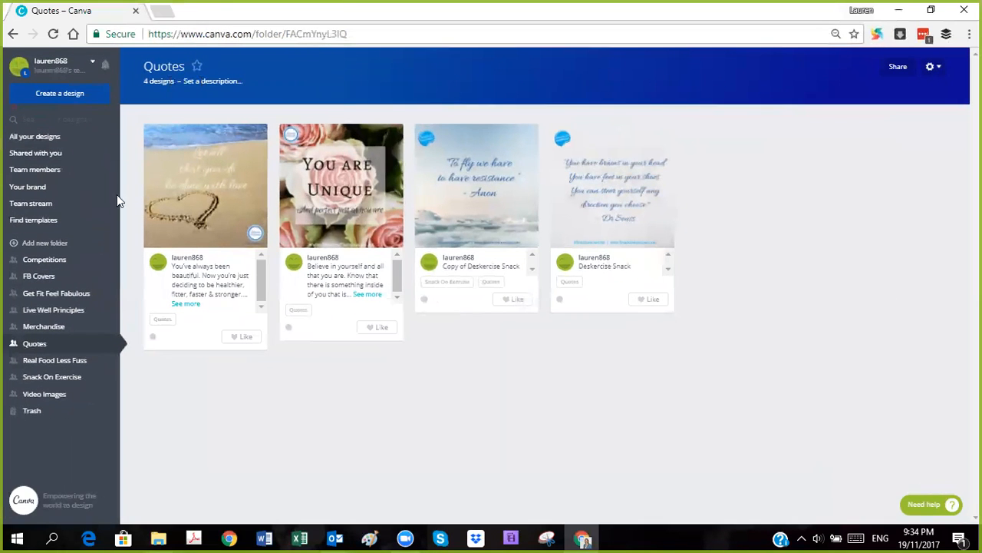
left_click(213, 227)
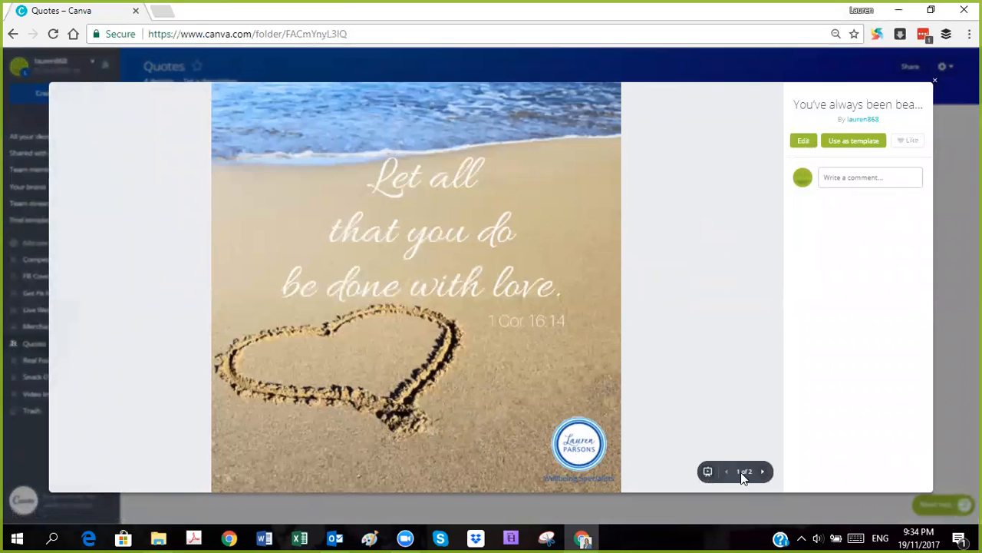
left_click(763, 472)
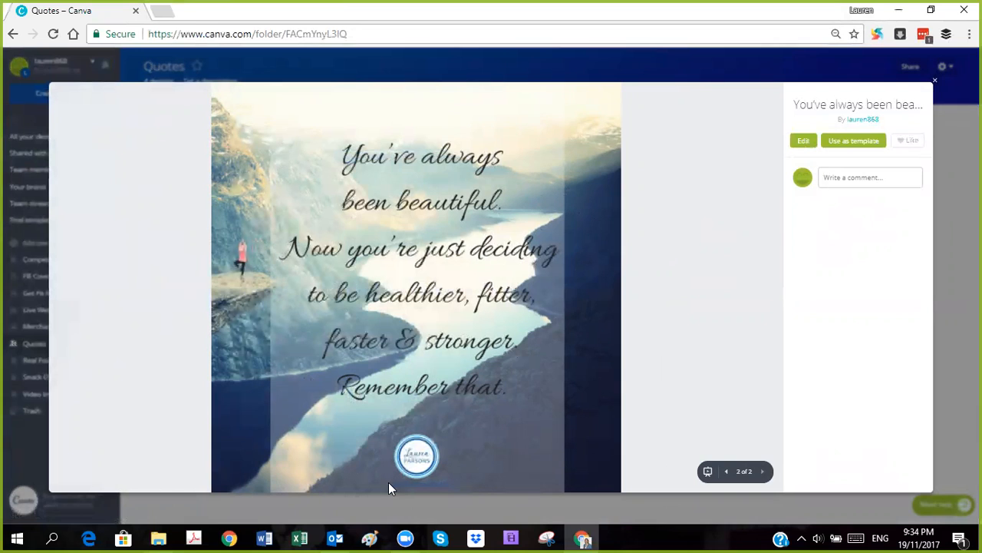
left_click(803, 141)
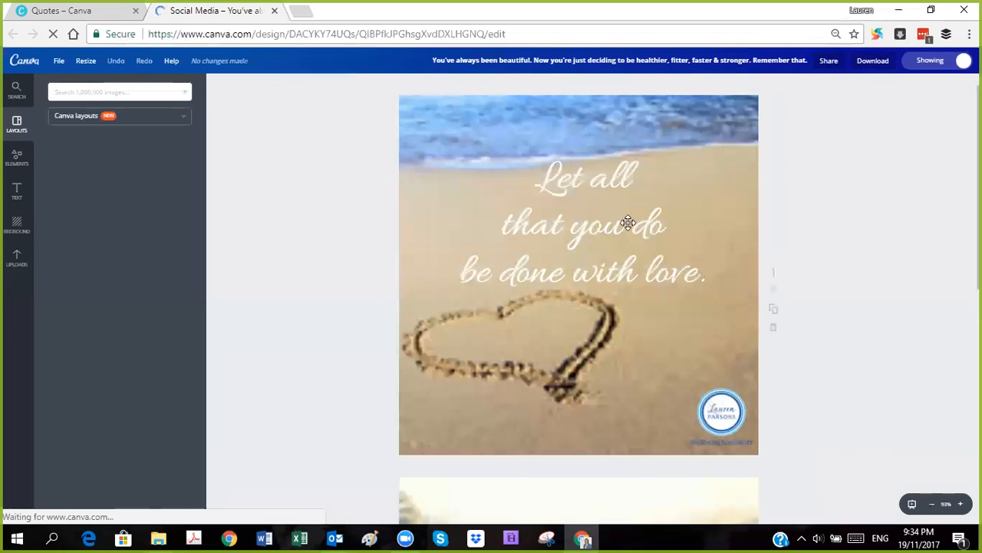
Step: Duplicate the first page of the design and delete the beach background photo from the copy
left_click(774, 313)
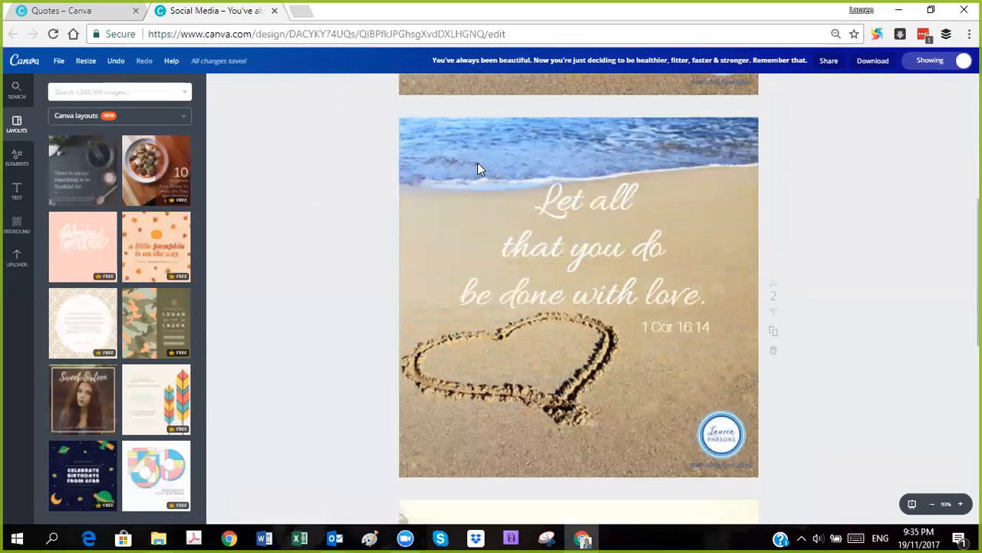
left_click(437, 144)
key("Delete")
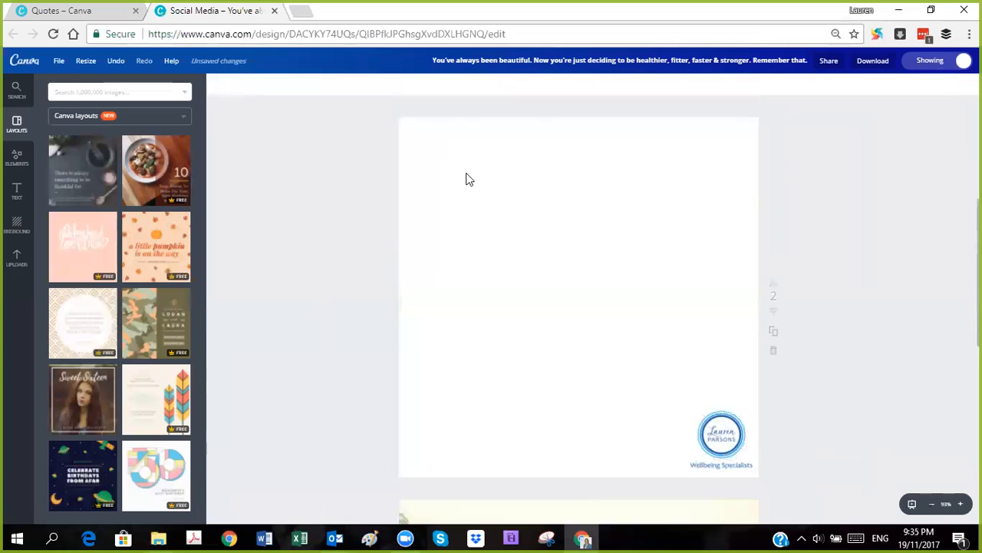
left_click(548, 240)
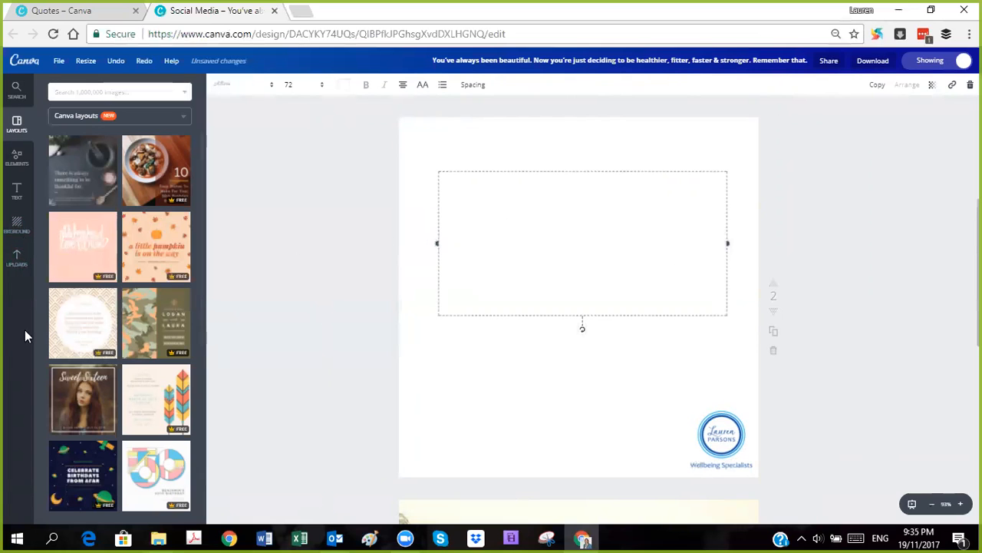
Step: Start uploading an own image and browse to LP Ltd Social Media > Images and Quotes > Image Backgrounds, opening its first subfolder
left_click(18, 261)
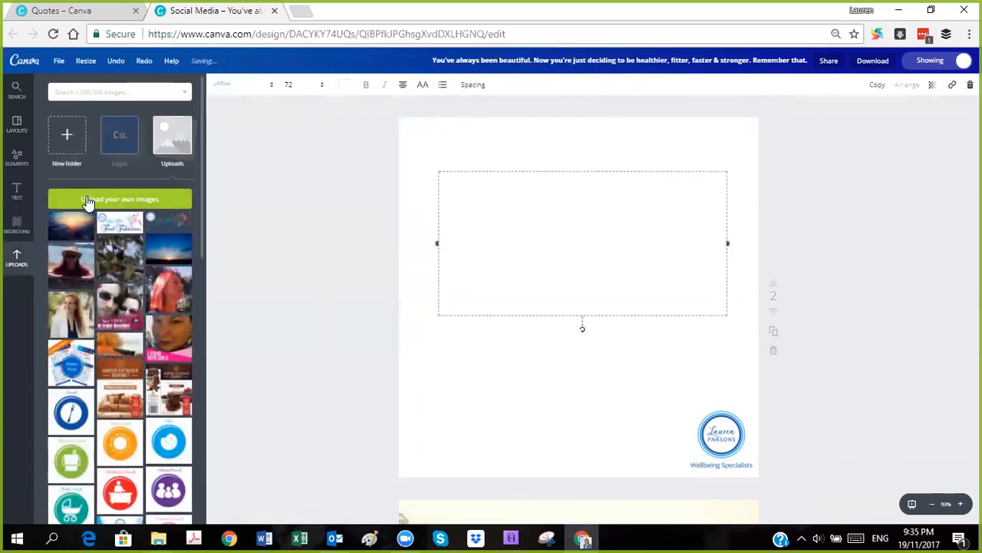
left_click(141, 204)
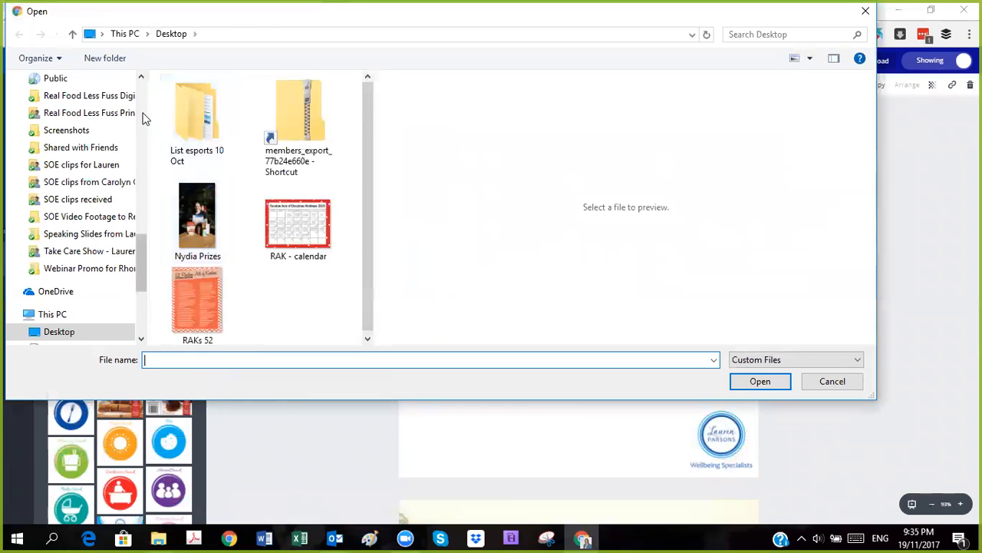
scroll(130, 119, "up", 10)
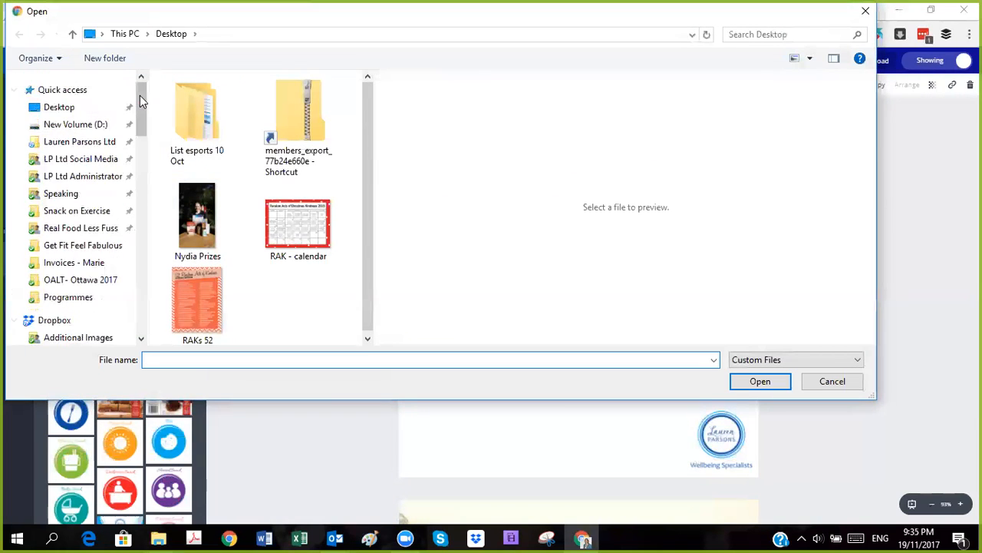
left_click(91, 159)
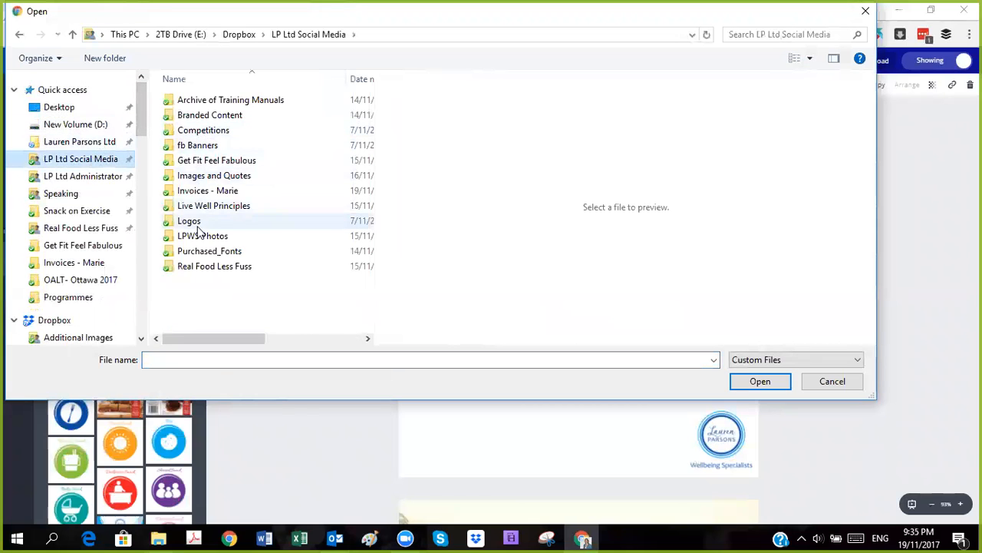
double_click(202, 175)
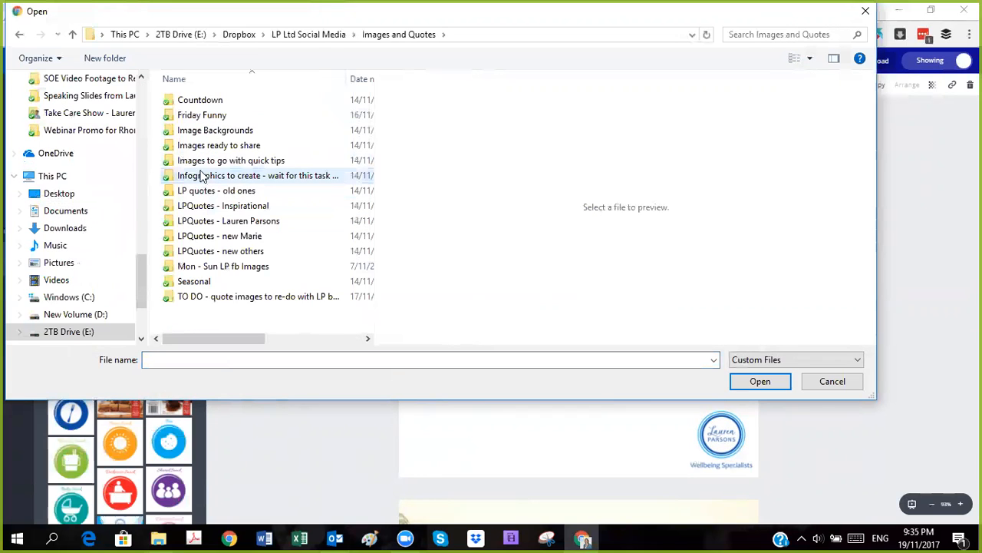
left_click(194, 136)
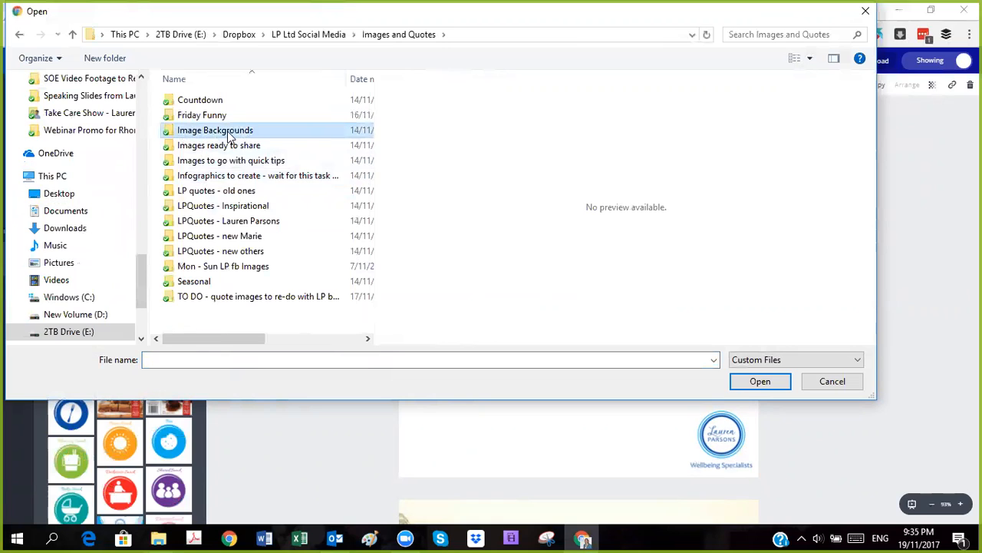
double_click(219, 135)
left_click(212, 100)
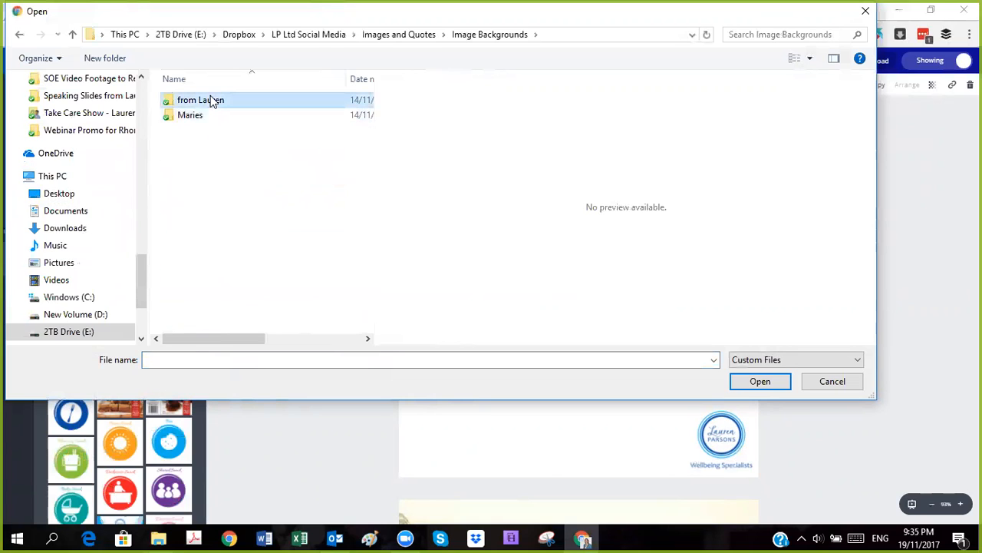
double_click(197, 102)
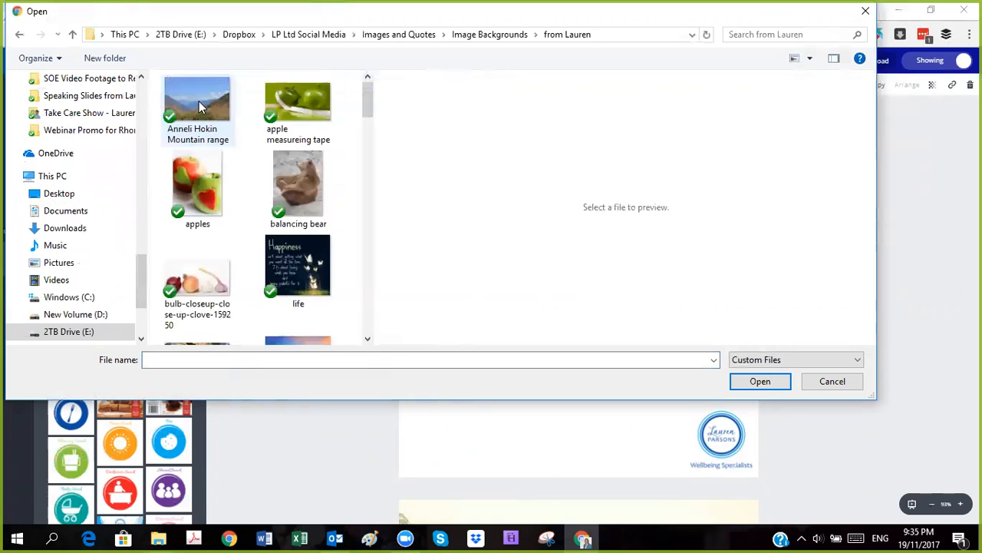
Step: Preview candidate backgrounds pexels-photo-132037, pexels-photo-196667 (1), pexels-photo-355296 and pexels-photo-347134
scroll(248, 145, "down", 3)
left_click(292, 207)
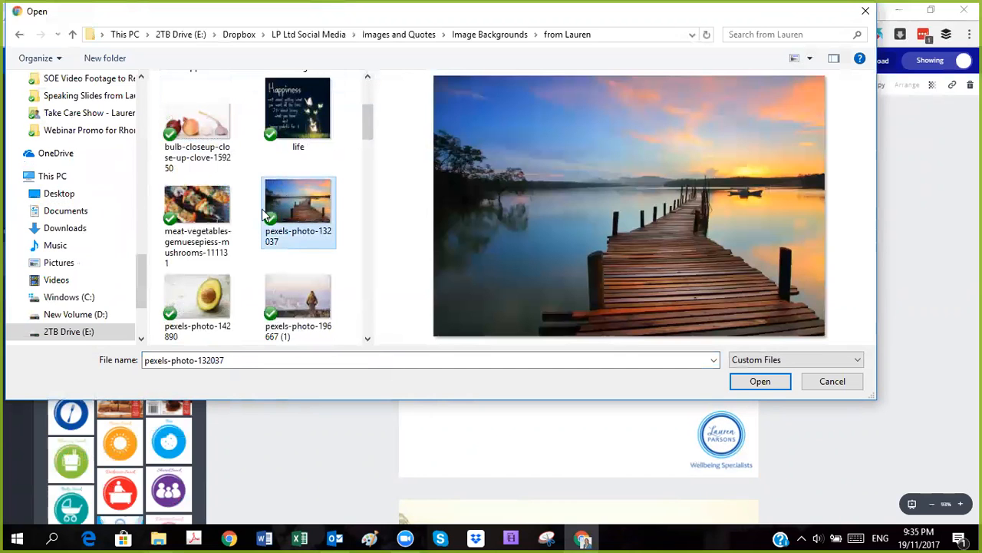
left_click(297, 305)
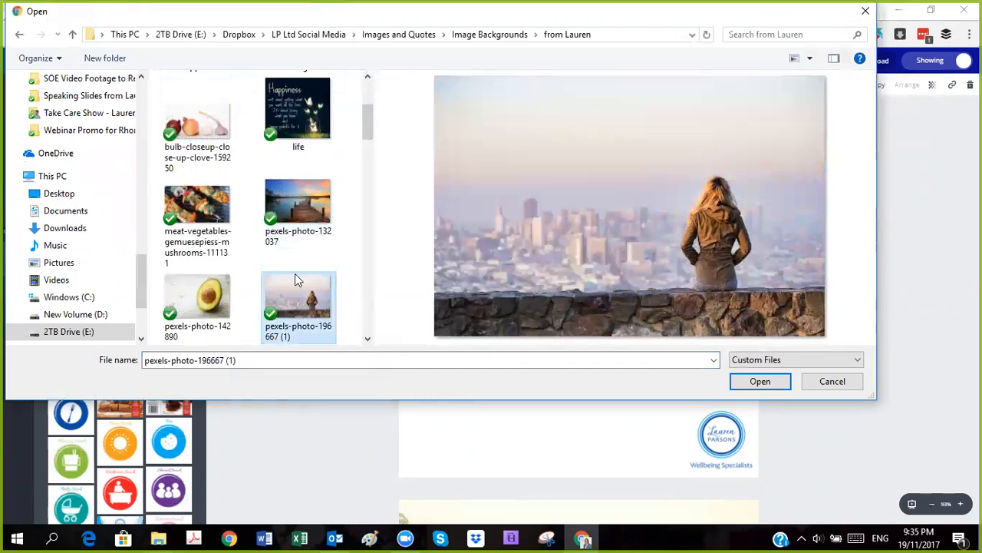
left_click(288, 225)
left_click(301, 296)
scroll(305, 291, "down", 3)
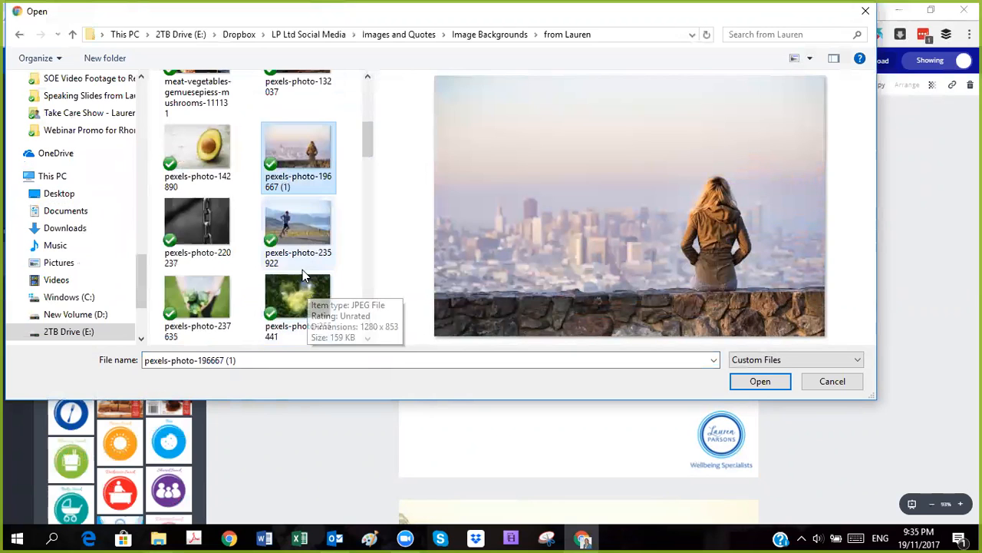
scroll(280, 253, "down", 3)
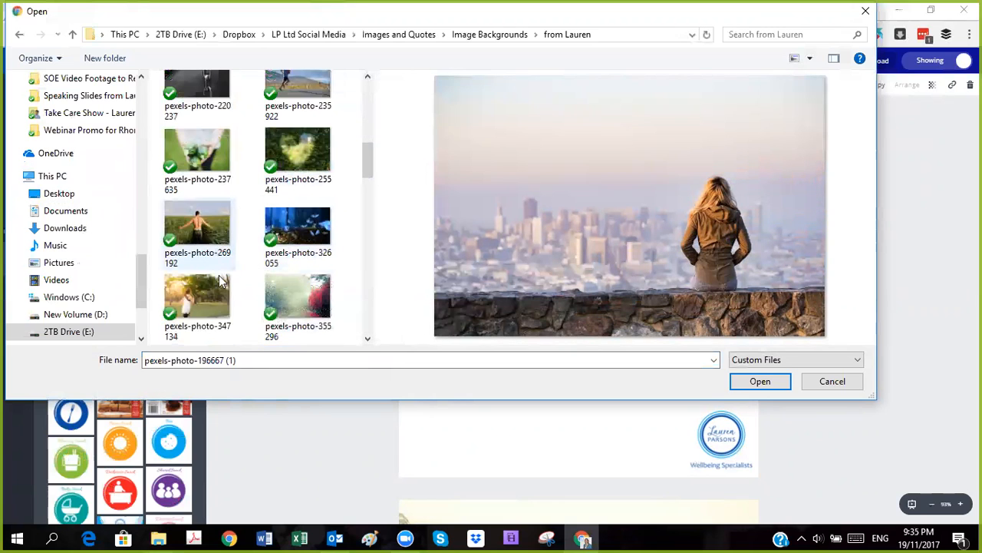
left_click(282, 300)
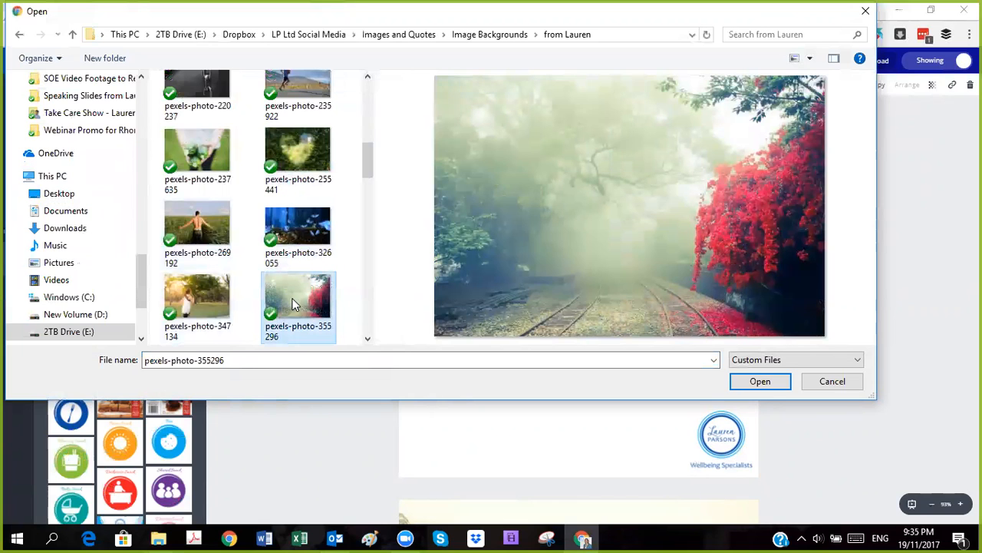
left_click(204, 305)
scroll(228, 280, "down", 2)
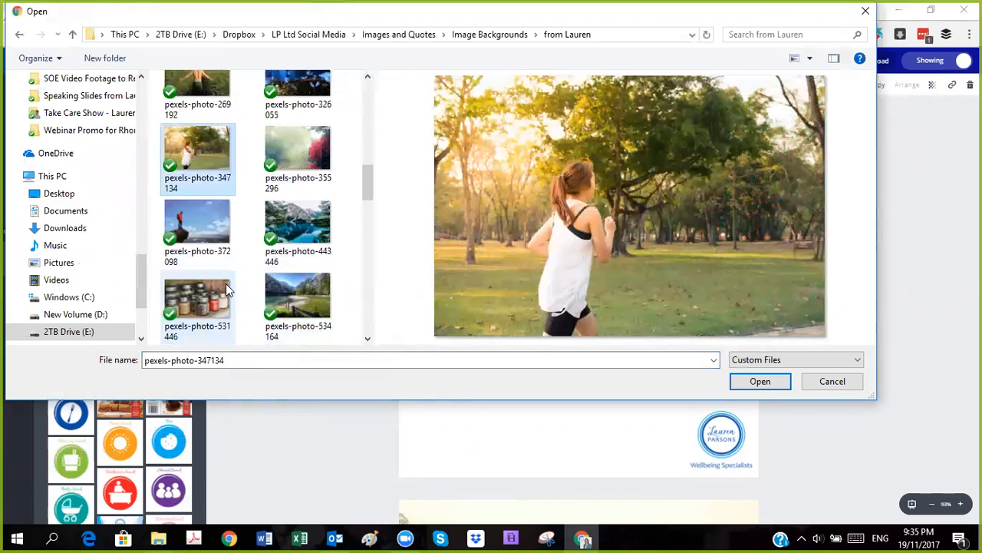
Step: Compare pexels-photo-372098 with the lake photos pexels-photo-443446 and pexels-photo-534164, and upload pexels-photo-372098
left_click(209, 233)
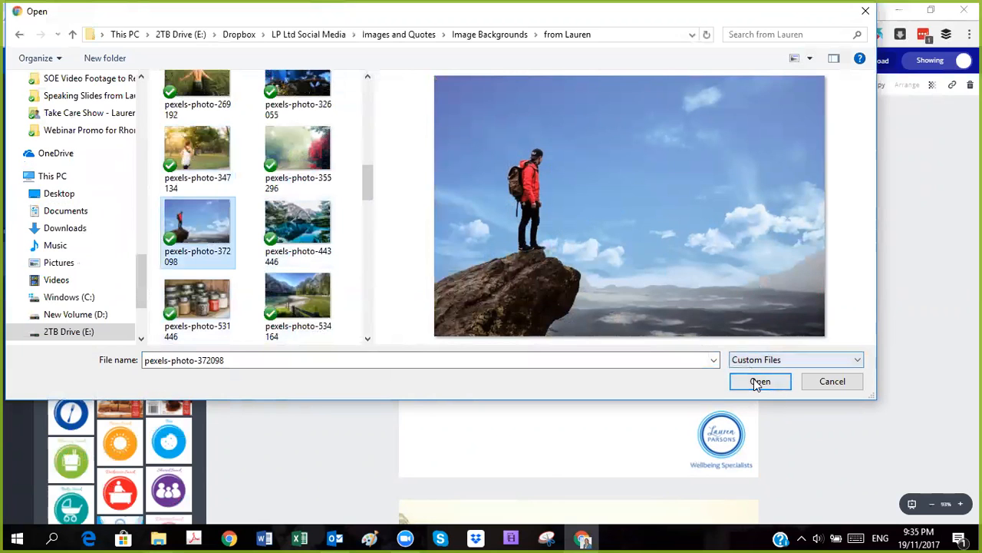
left_click(302, 224)
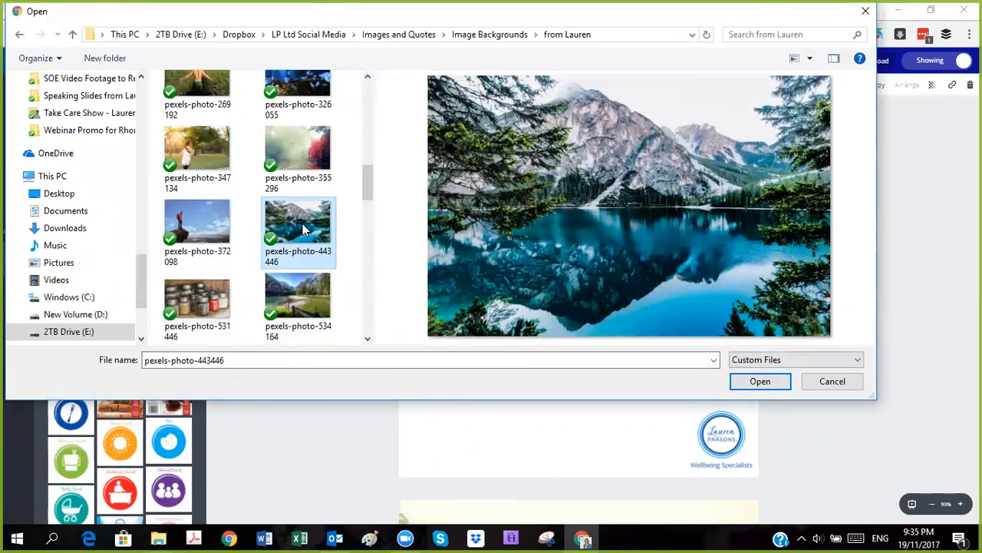
left_click(304, 301)
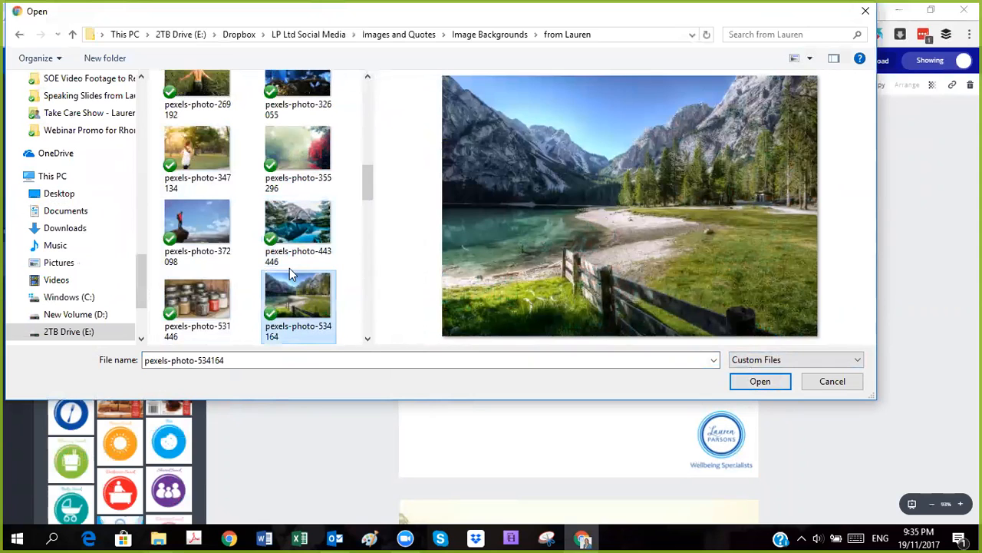
left_click(203, 224)
left_click(313, 300)
left_click(201, 222)
left_click(760, 381)
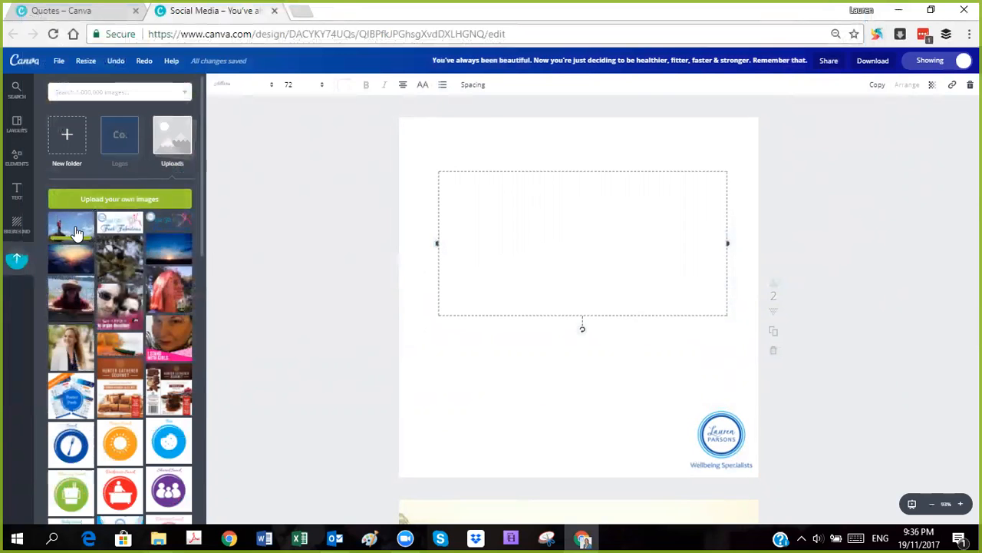
Step: Add the uploaded hiker photo to page 2, enlarge it to cover the page, and position the hiker near the page's left edge
left_click(68, 229)
left_click_drag(410, 185, 309, 117)
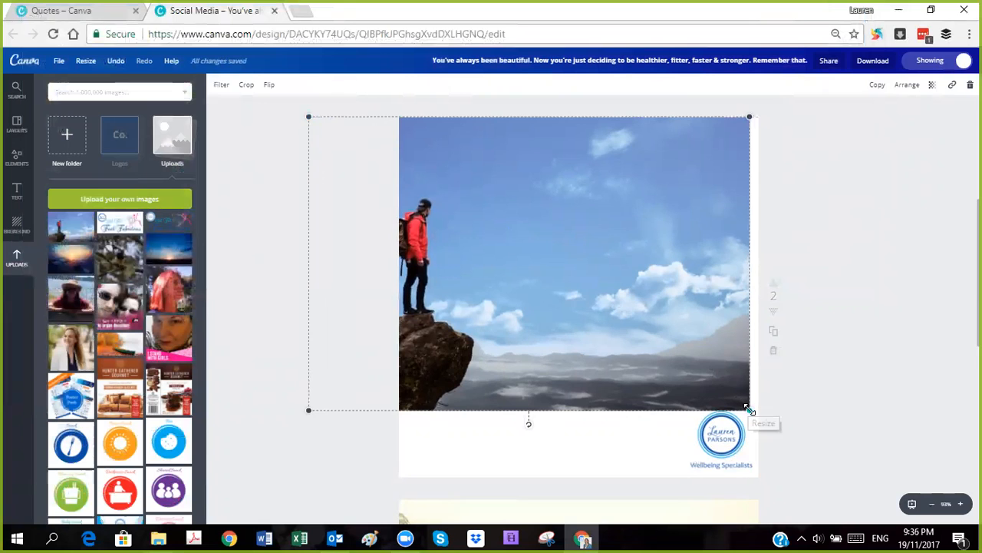
left_click_drag(749, 410, 839, 501)
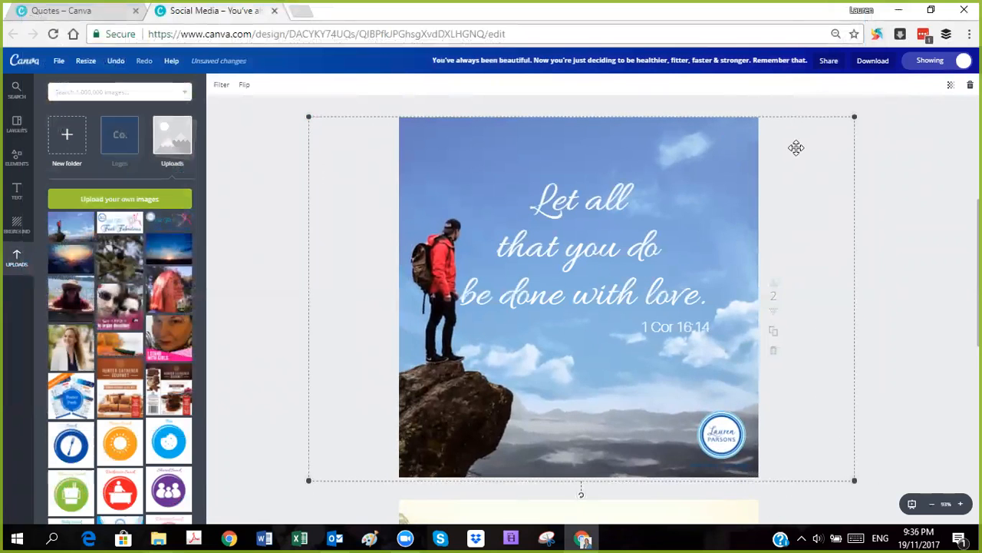
left_click_drag(807, 158, 873, 152)
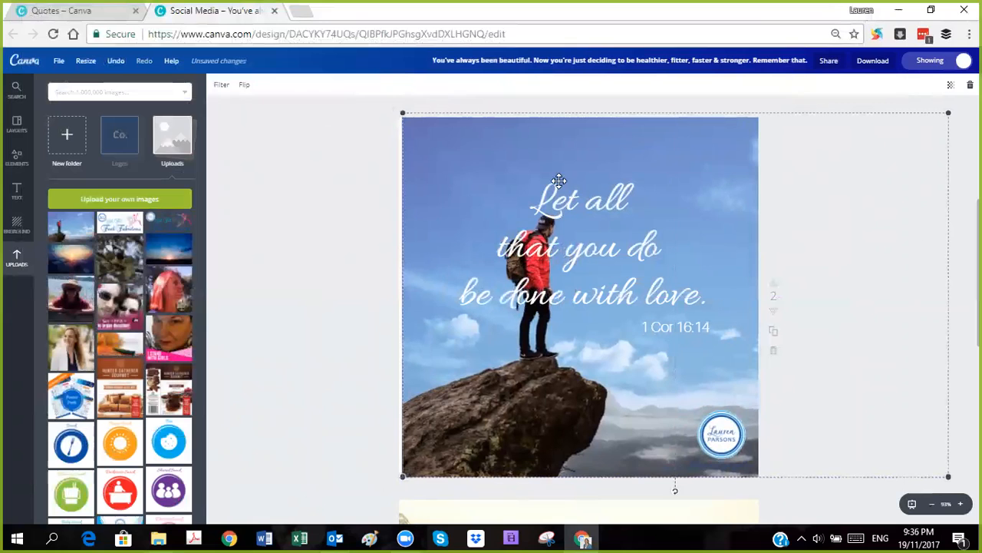
left_click_drag(819, 175, 726, 185)
Step: Check the background photo's transparency setting and leave it at 100
left_click(903, 160)
left_click(644, 194)
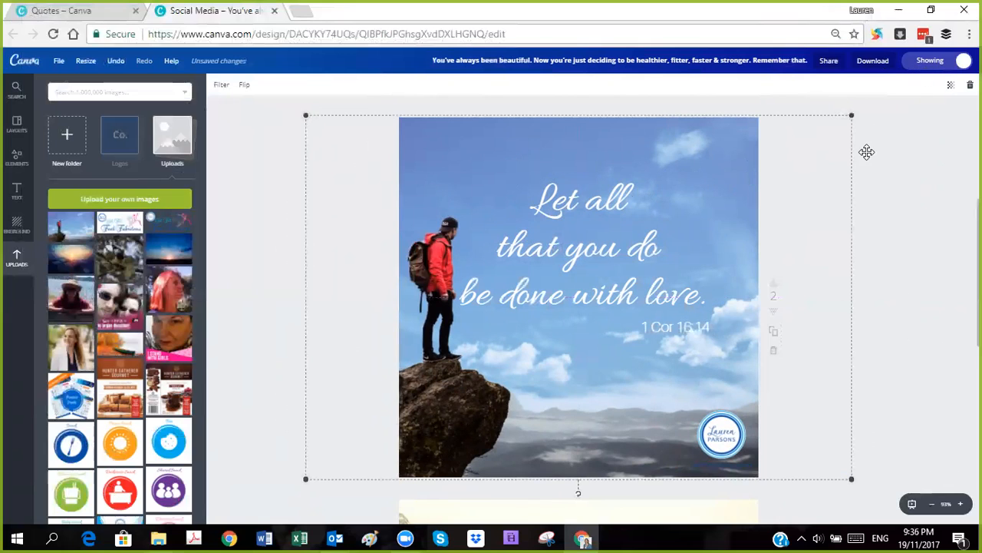
left_click(949, 85)
mouse_move(934, 115)
left_mouse_down()
mouse_move(895, 116)
mouse_move(945, 115)
left_mouse_up()
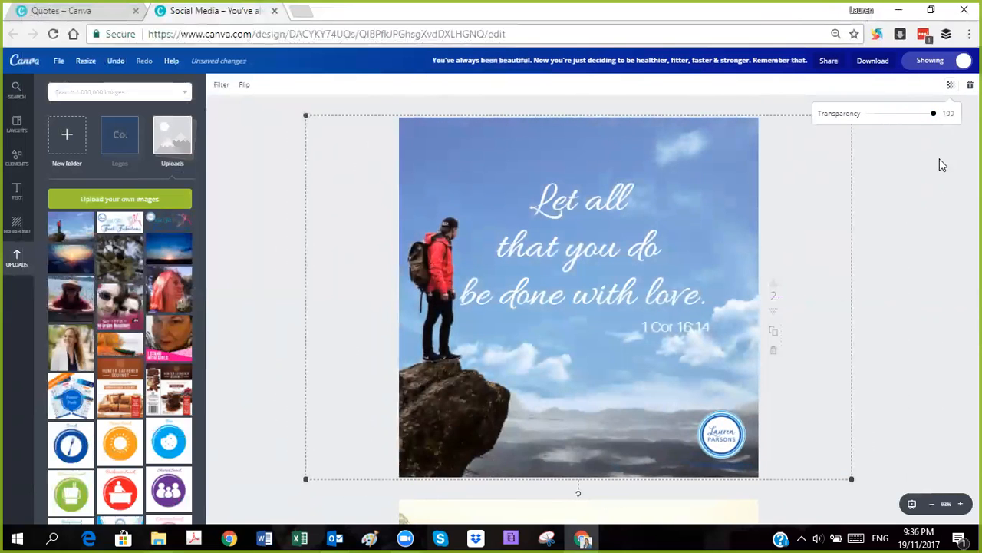
Step: Select the entire quote text on page 2, check the "awesome" image's wording in File Explorer, and return to Canva
left_click(577, 236)
left_click(568, 211)
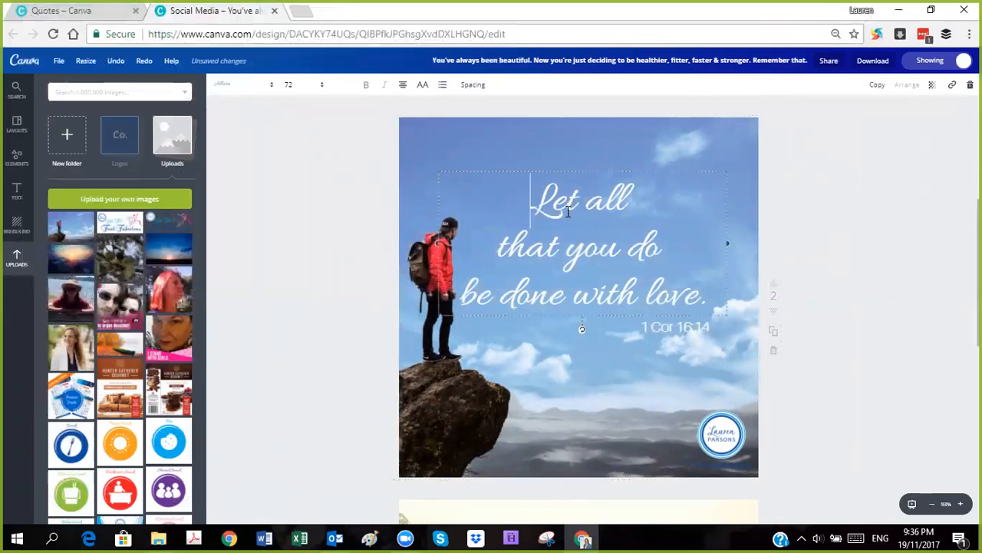
key("ctrl+a")
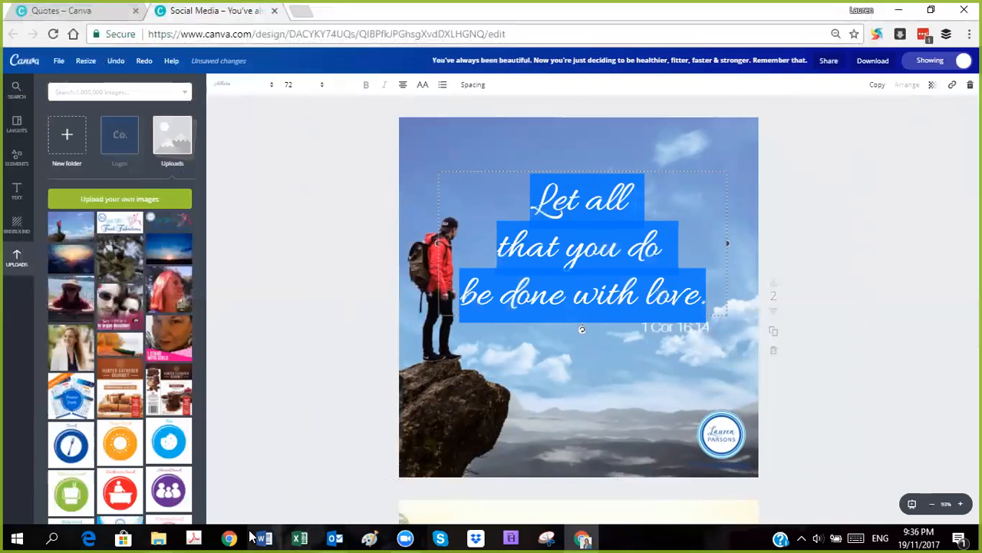
left_click(159, 538)
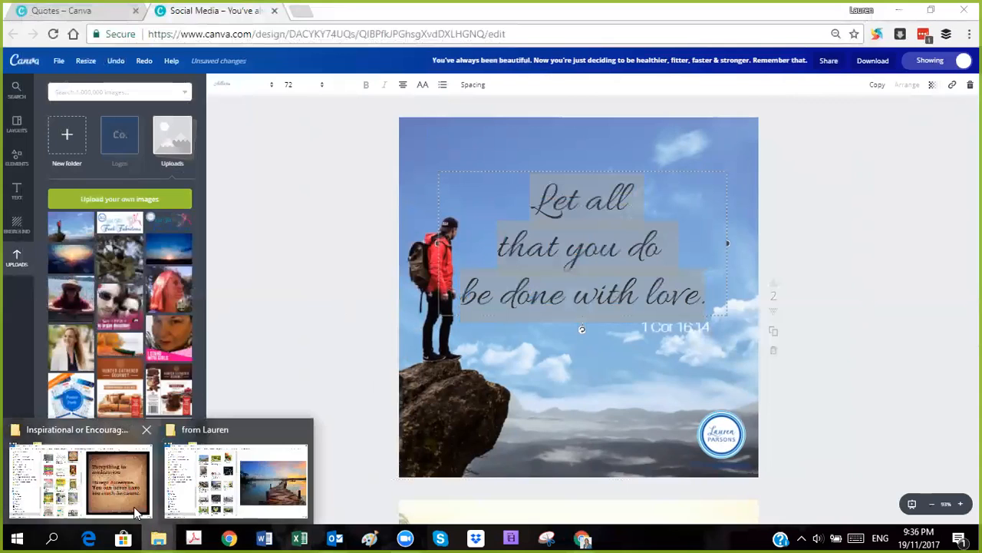
left_click(77, 471)
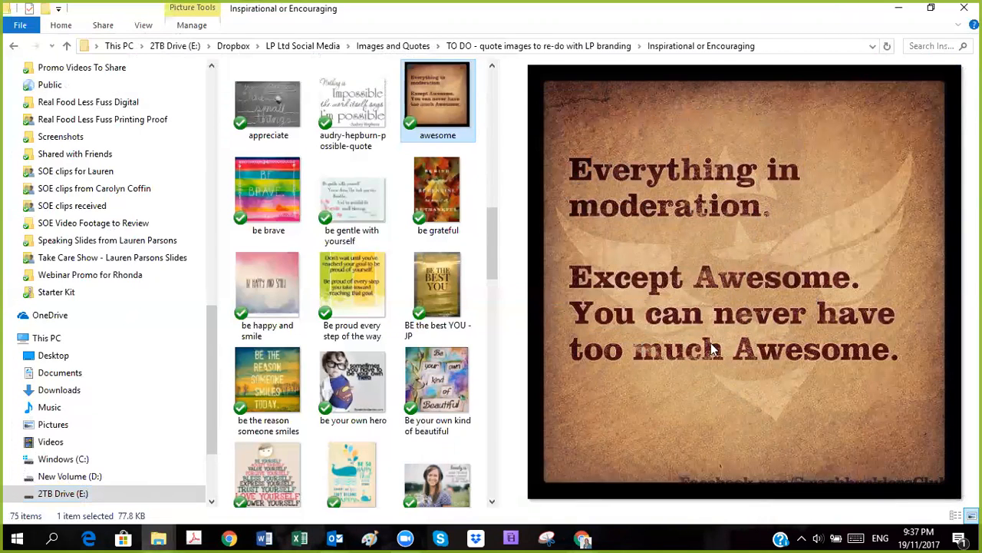
left_click(899, 8)
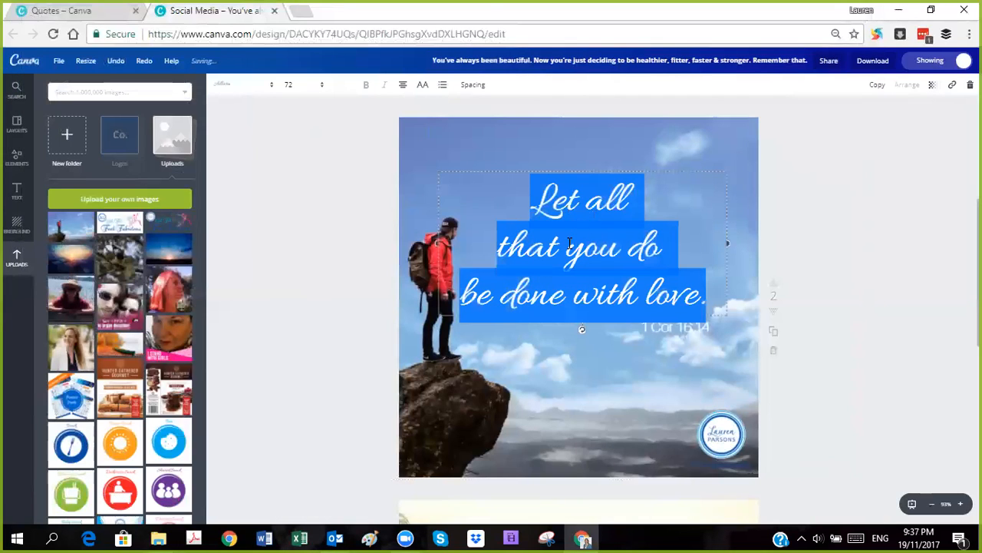
Step: Replace the quote with "Everything in moderation. Except awesome. You can never have too much awesome.", starting each sentence on a new line
type("Everythin")
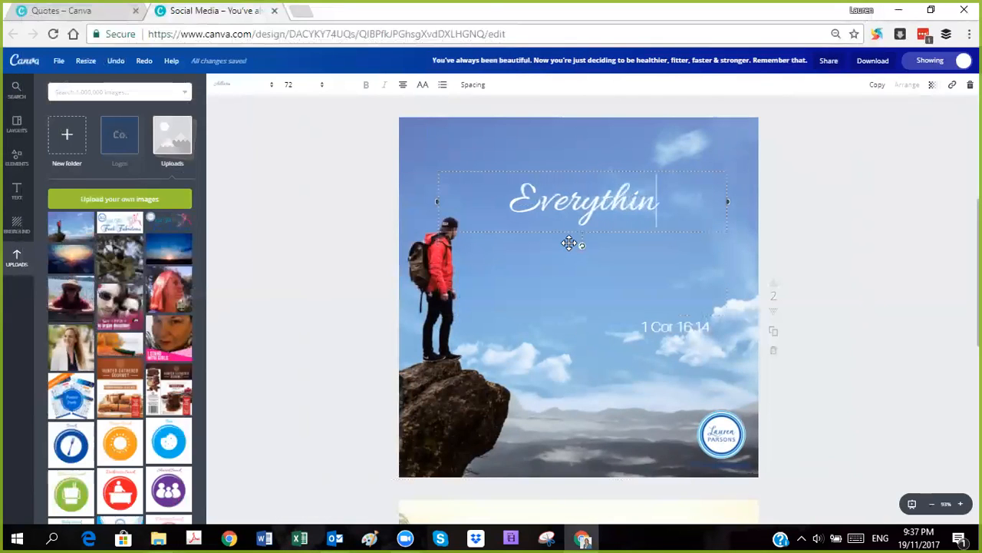
type("g in modera")
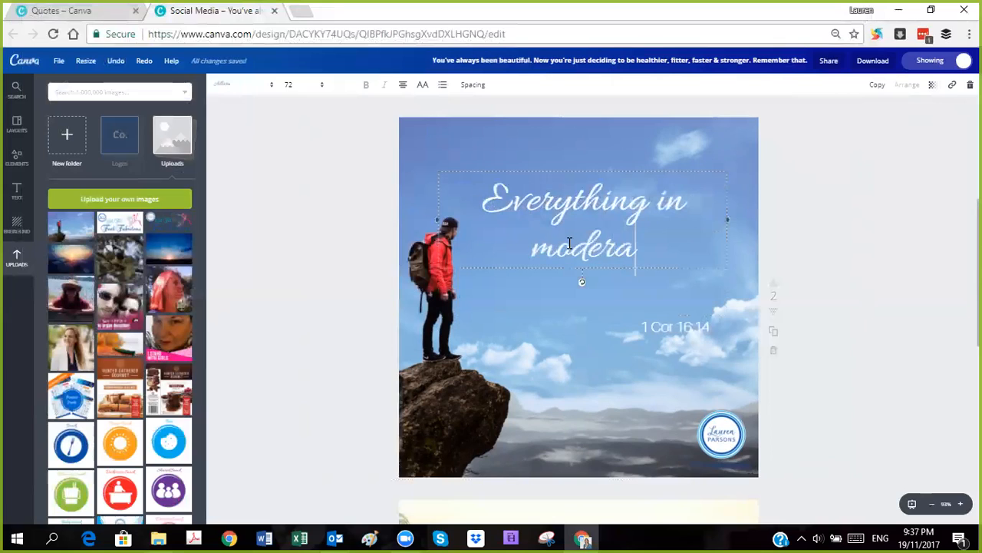
type("tion.")
key("Return")
type("Except A")
key("BackSpace")
type("awesome")
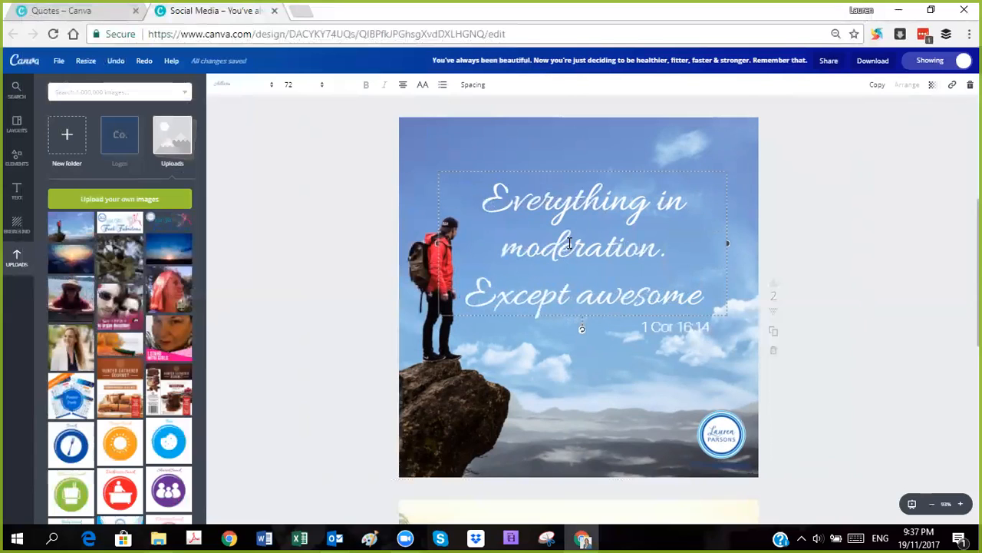
type(".")
key("Return")
type("You can never have too much awesome")
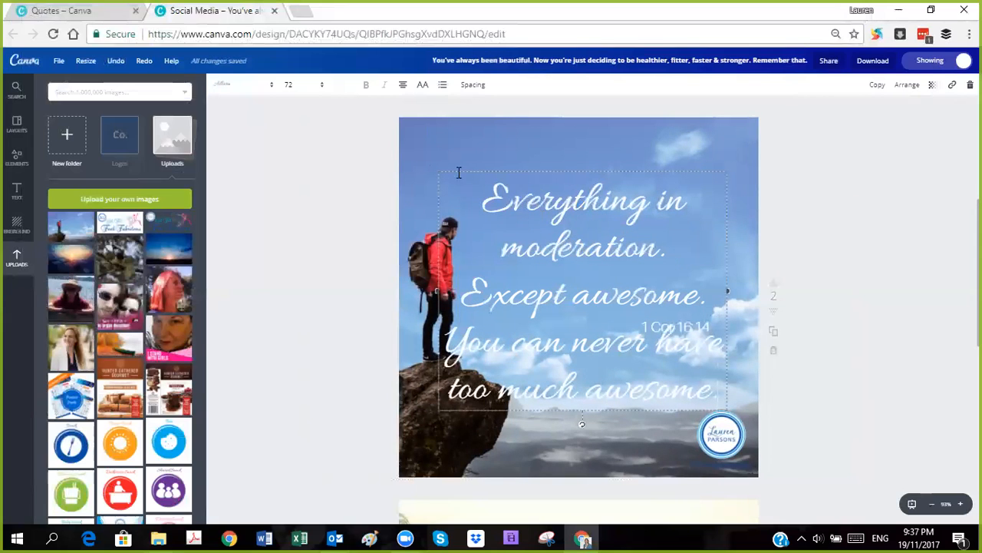
type(".")
Step: Change the entire quote on page 2 to the Alegreya Small Caps font at size 48
key("ctrl+a")
left_click(273, 89)
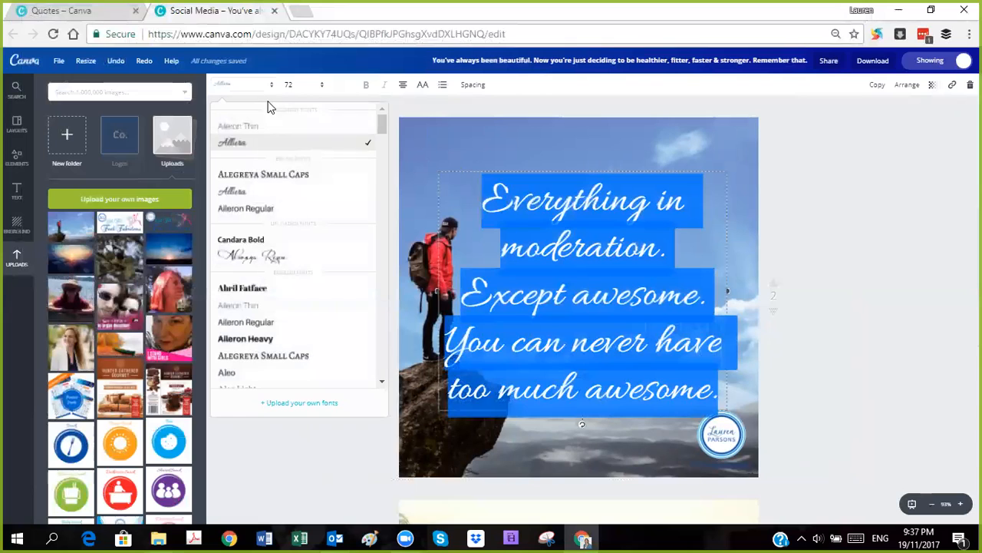
left_click(278, 176)
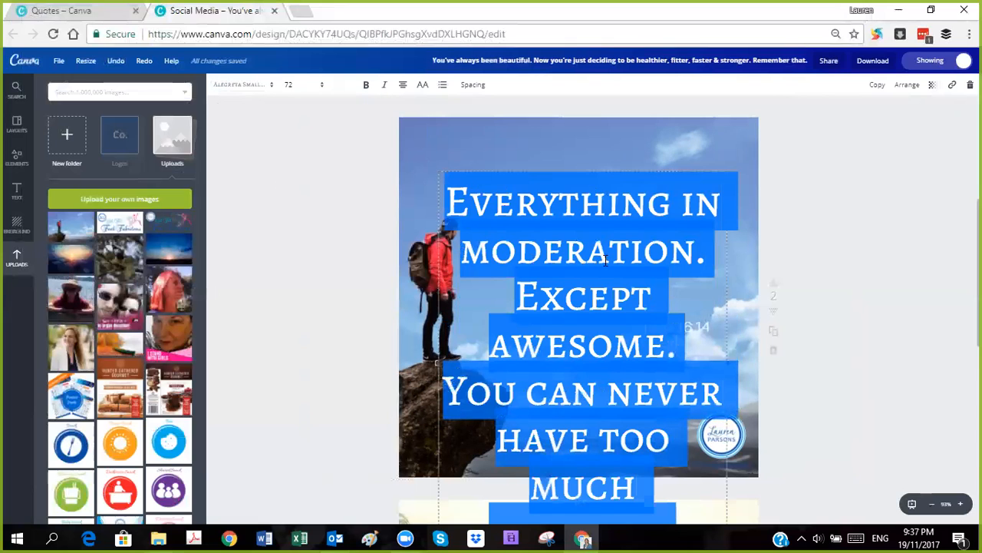
left_click(312, 92)
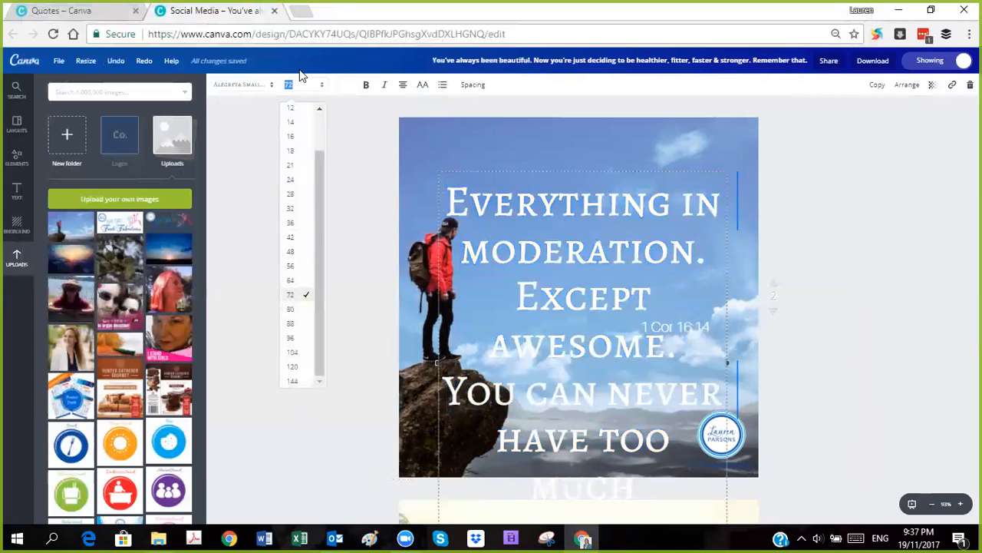
left_click(298, 251)
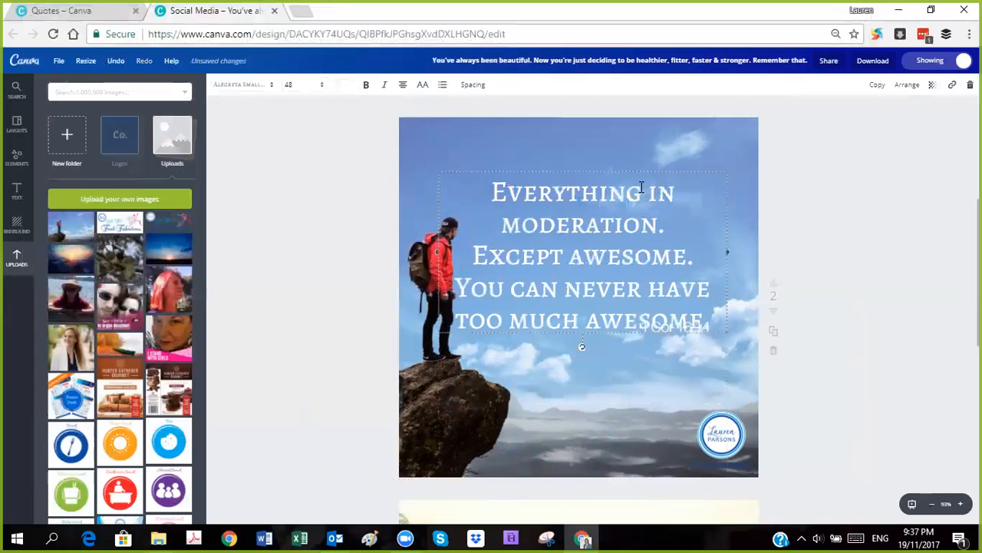
Step: Try the quote at several positions on page 2, ending in the upper sky beside the hiker
mouse_move(637, 167)
left_mouse_down()
mouse_move(669, 160)
mouse_move(614, 160)
mouse_move(634, 165)
left_mouse_up()
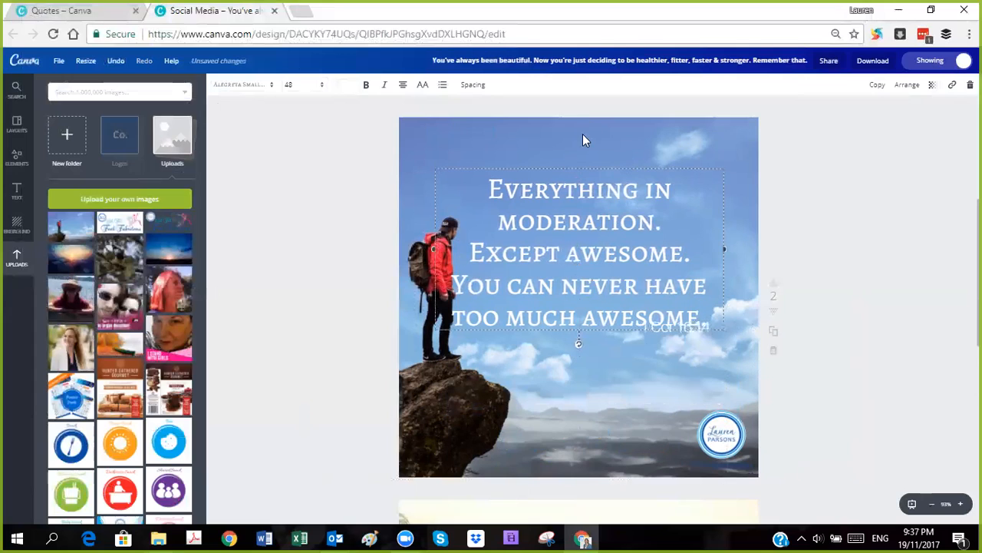
mouse_move(598, 167)
left_mouse_down()
mouse_move(614, 160)
mouse_move(604, 152)
left_mouse_up()
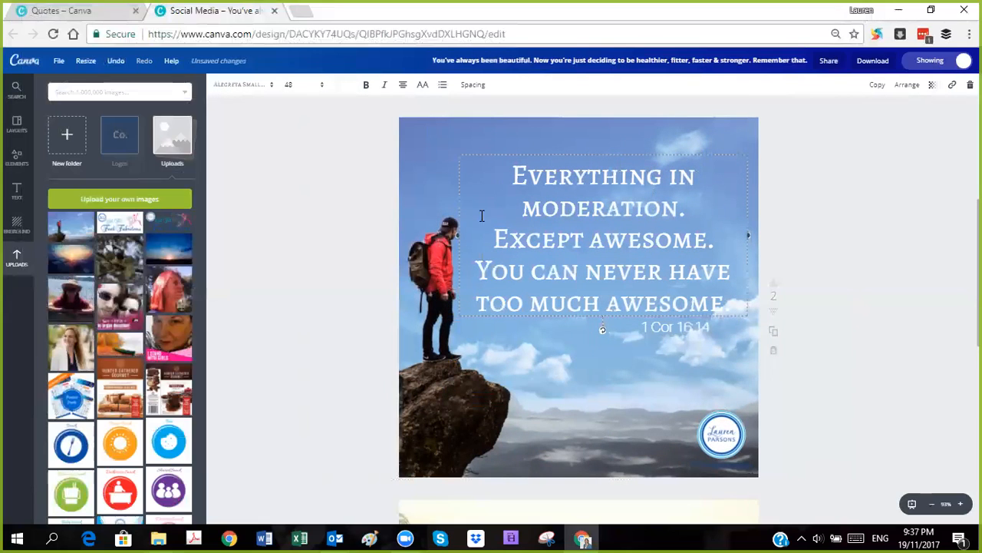
left_click_drag(704, 153, 682, 218)
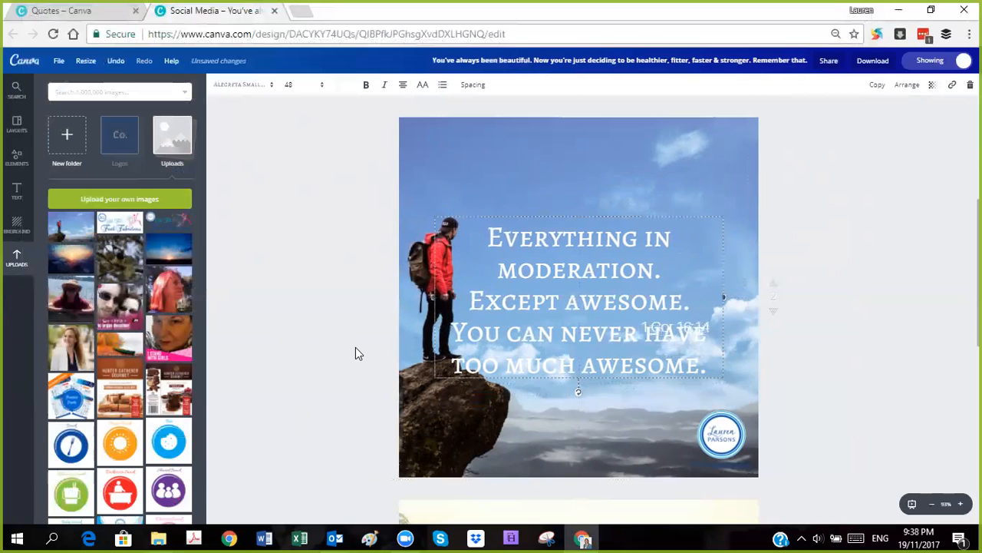
left_click_drag(575, 211, 595, 146)
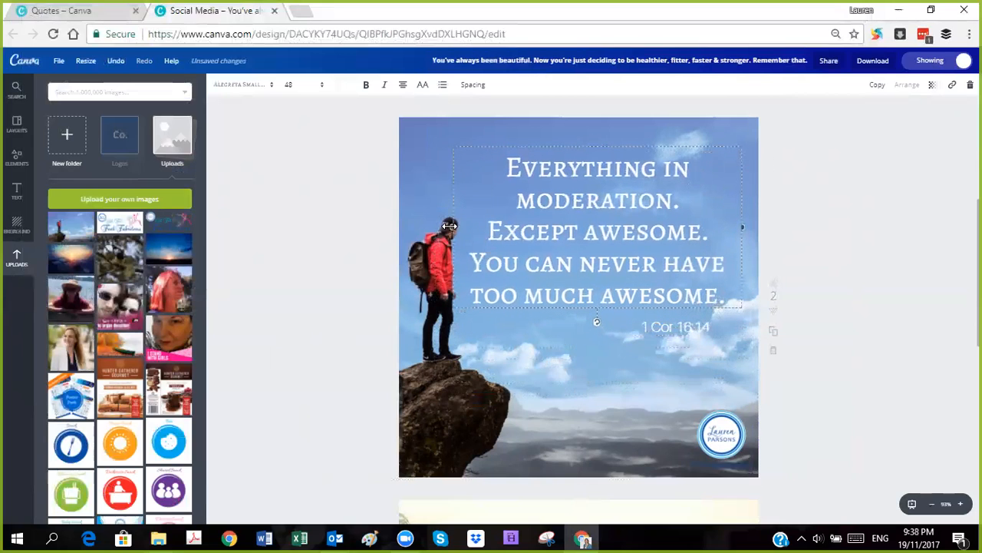
Step: Narrow the quote's text box to clear the hiker, keeping "Except awesome." on one line, and place it near the page's top edge
left_click_drag(449, 225, 496, 228)
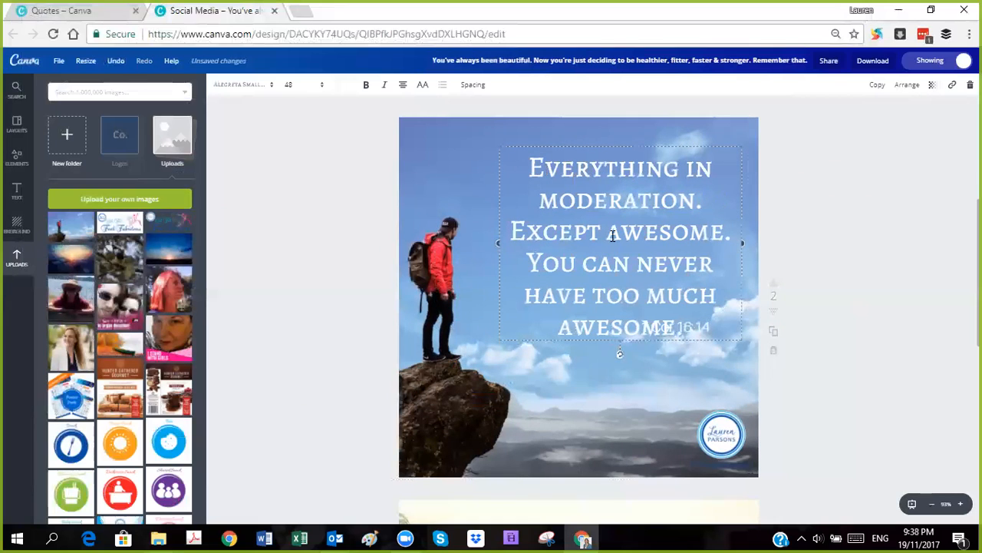
left_click_drag(493, 242, 542, 243)
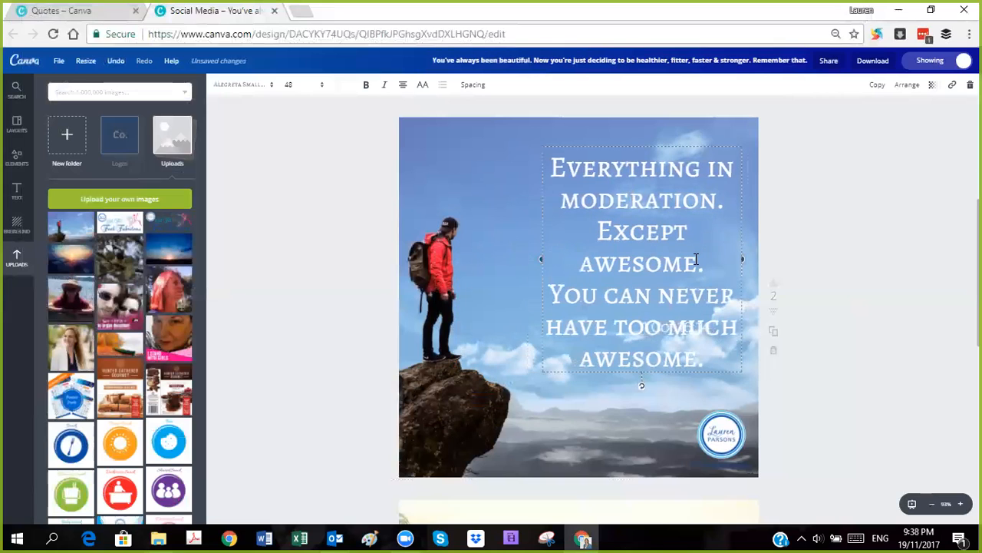
left_click_drag(711, 267, 687, 277)
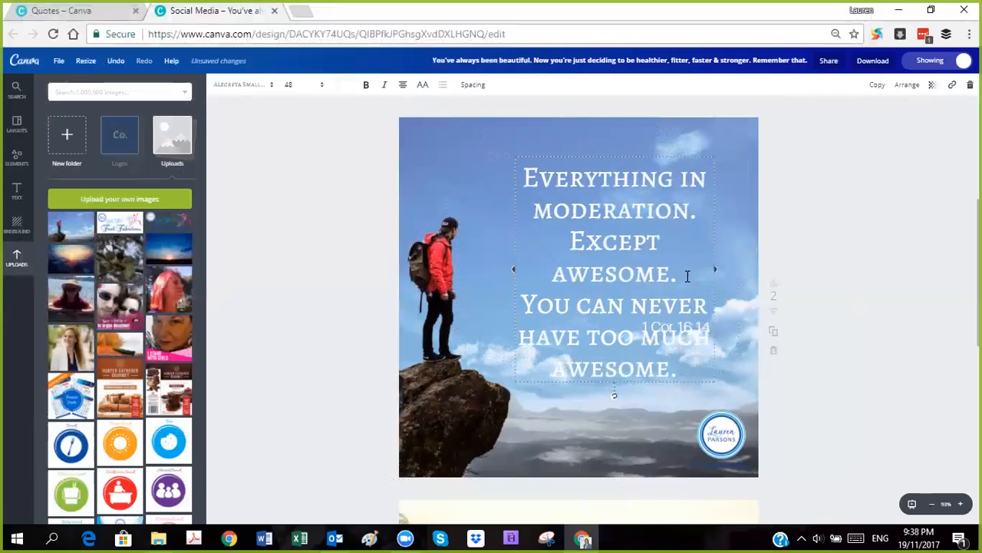
left_click_drag(589, 243, 683, 276)
left_click(589, 243)
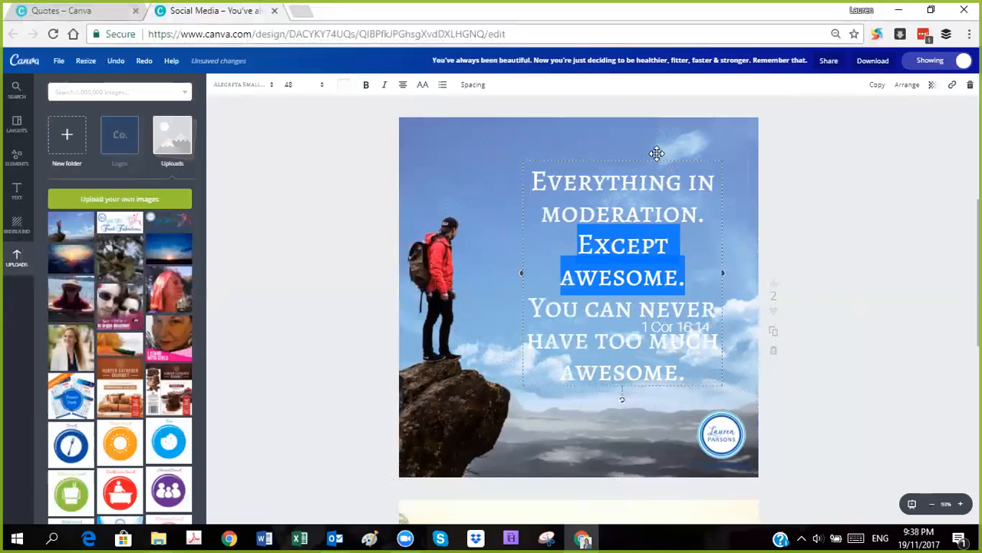
left_click_drag(512, 270, 491, 267)
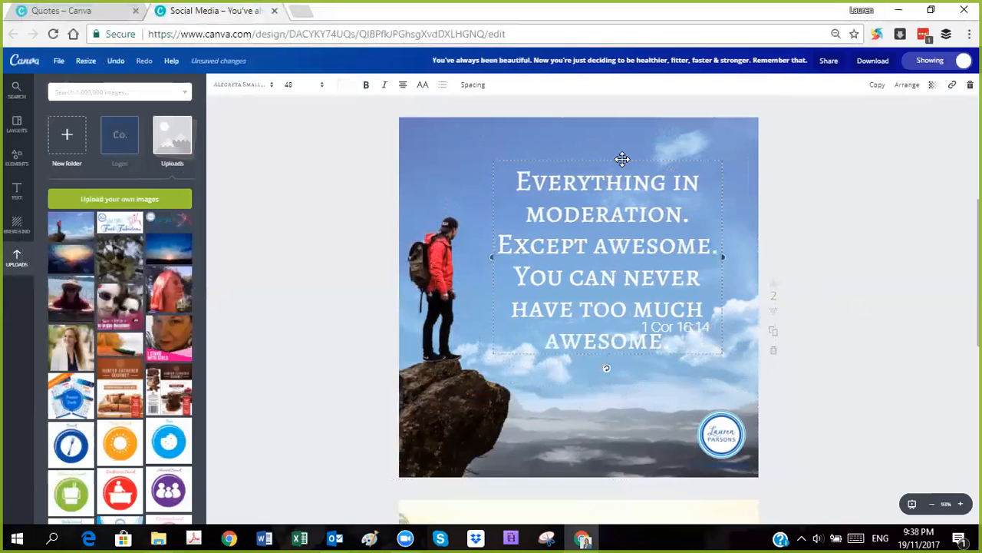
left_click_drag(622, 159, 628, 125)
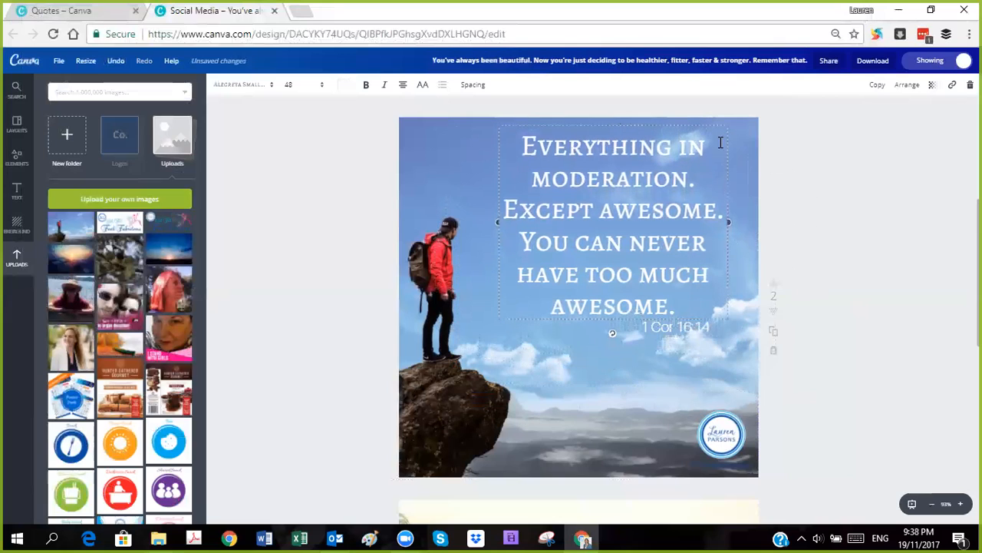
Step: Delete the leftover "1 Cor 16:14" reference from page 2
left_click(675, 330)
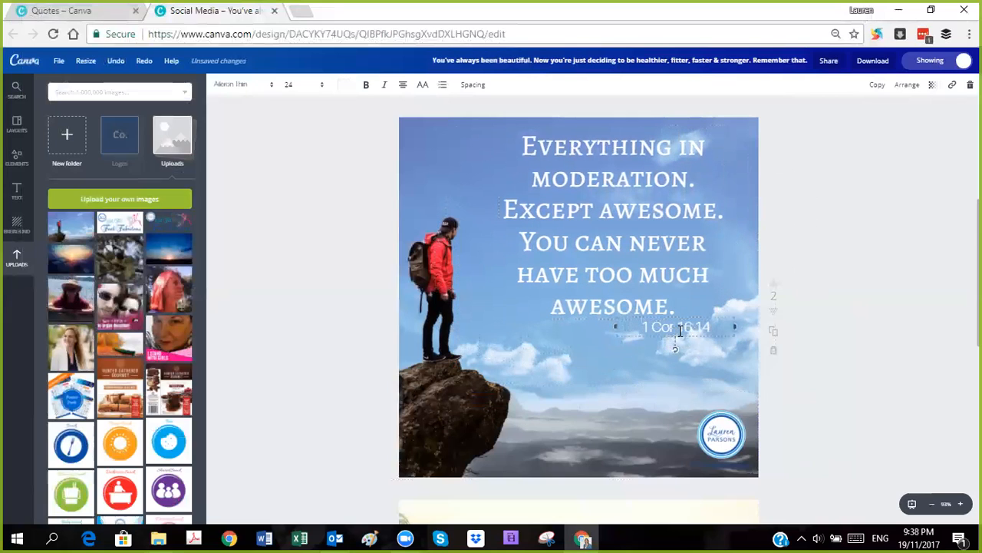
left_click(680, 330)
key("BackSpace")
left_click(829, 256)
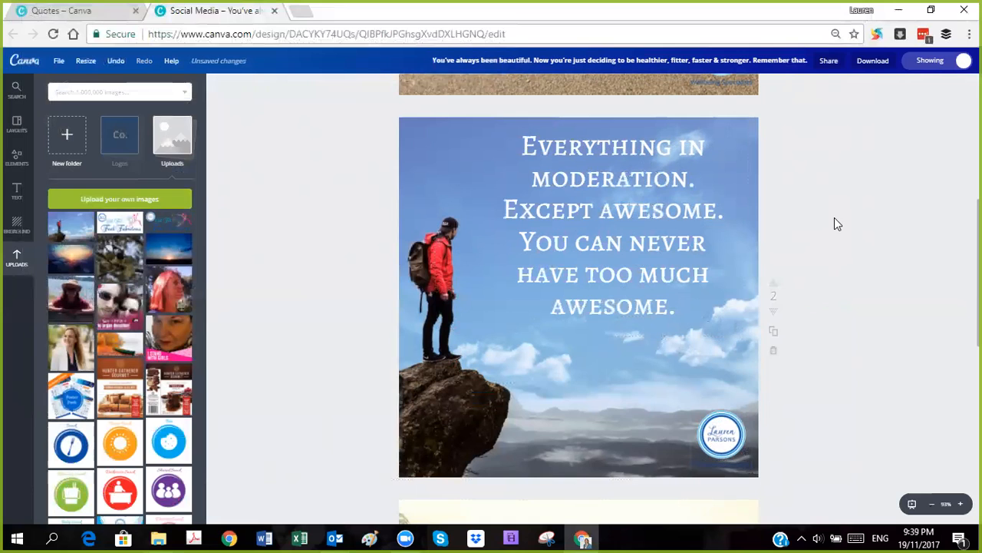
Step: Duplicate page 2 and delete the hiker background photo from the copy on page 3
scroll(768, 220, "up", 4)
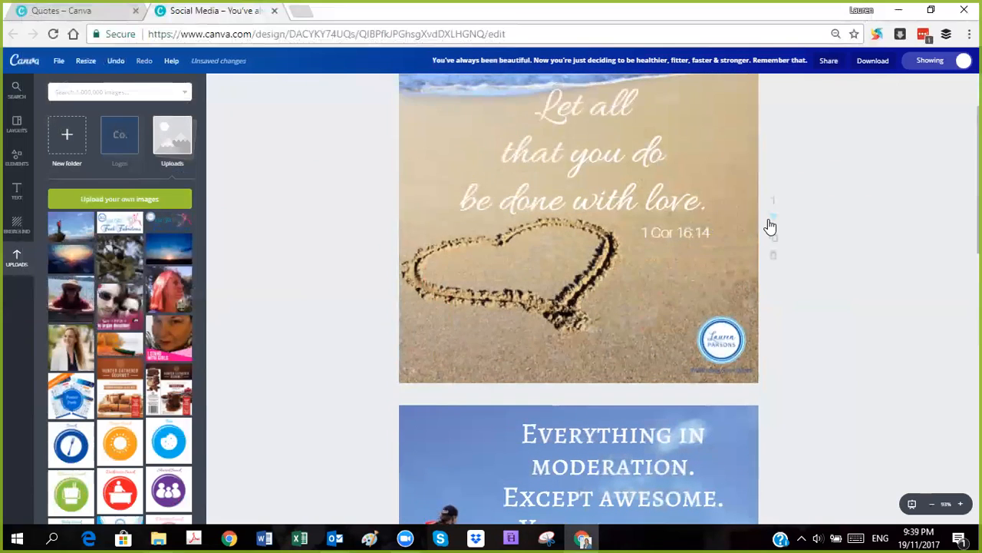
scroll(767, 220, "down", 4)
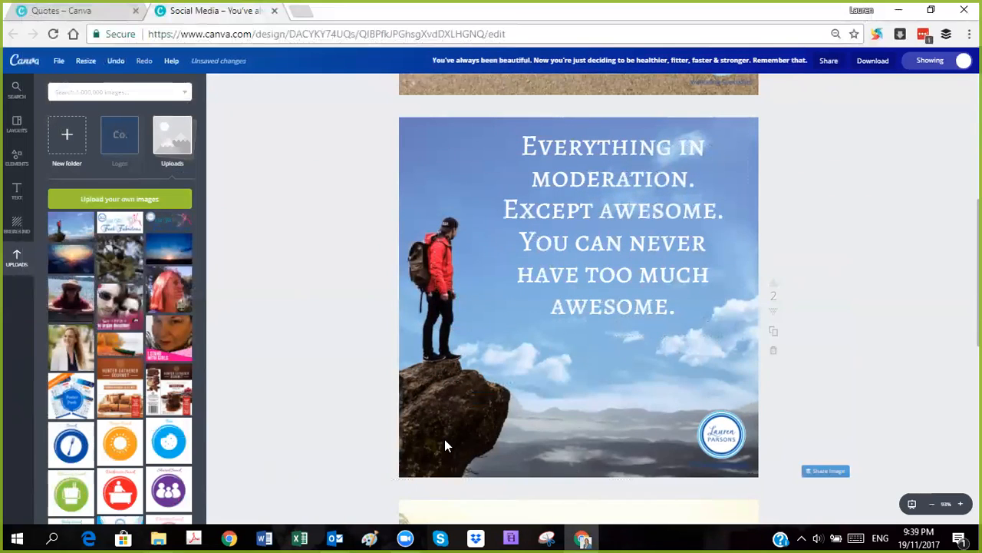
scroll(818, 215, "down", 2)
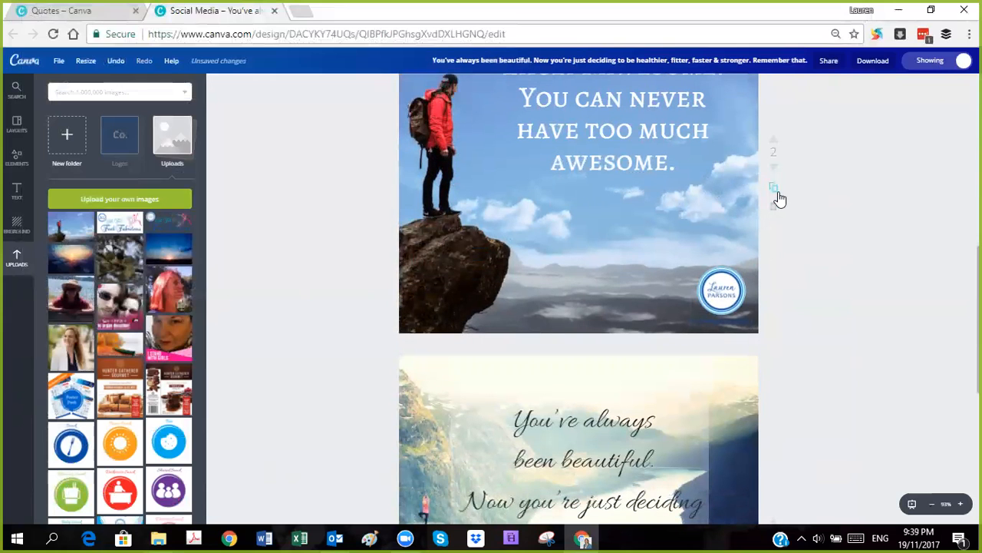
left_click(777, 197)
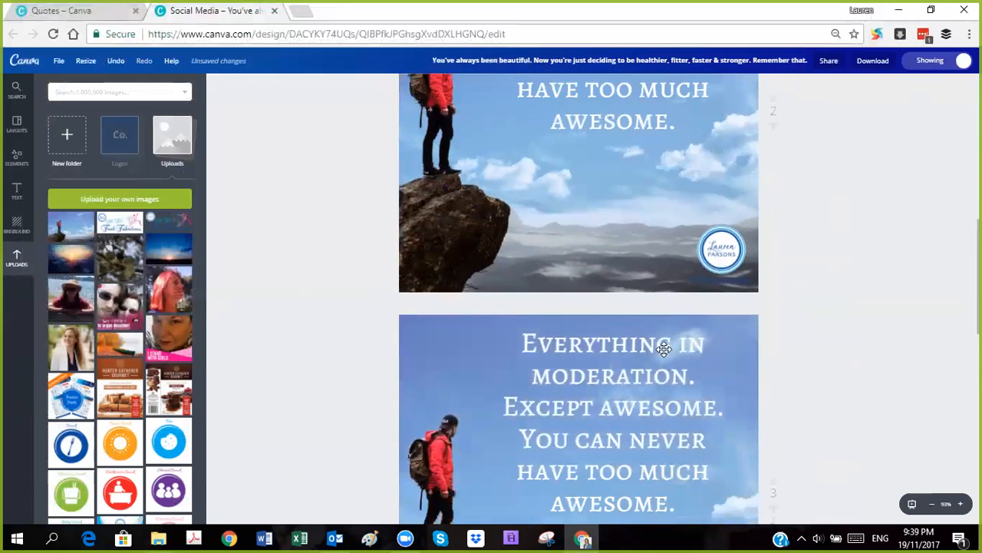
left_click(425, 192)
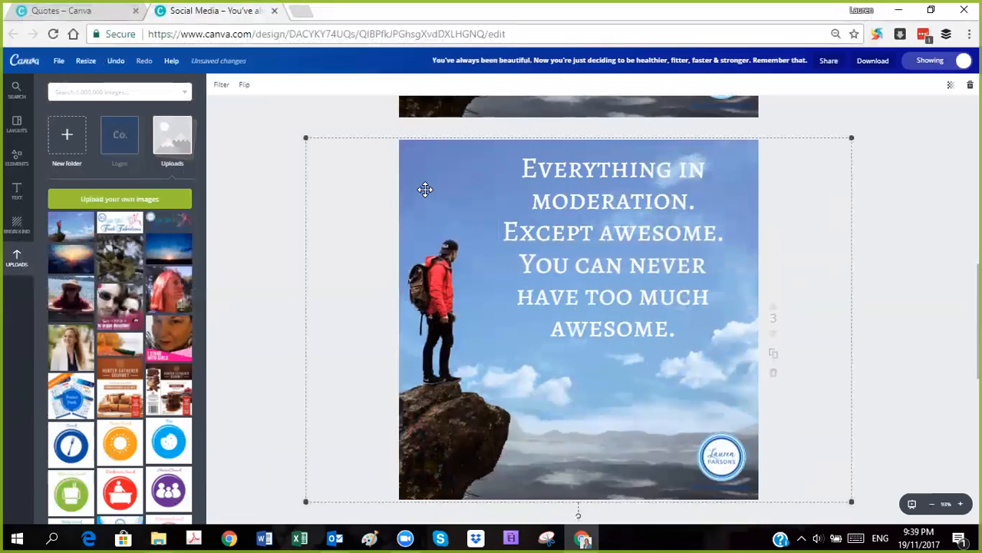
key("Delete")
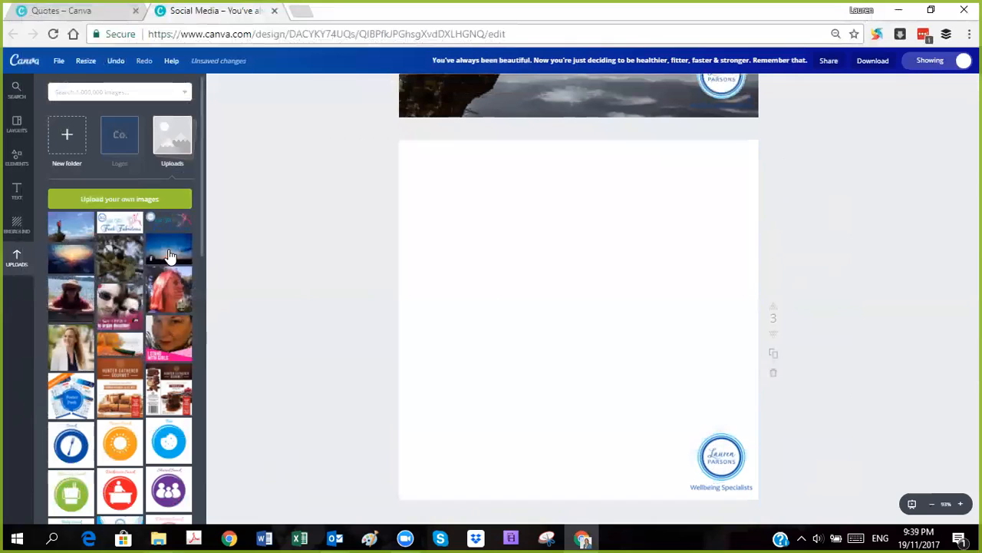
Step: Upload the image pexels-photo-355296 from the "from Lauren" backgrounds folder
left_click(75, 198)
scroll(271, 171, "down", 10)
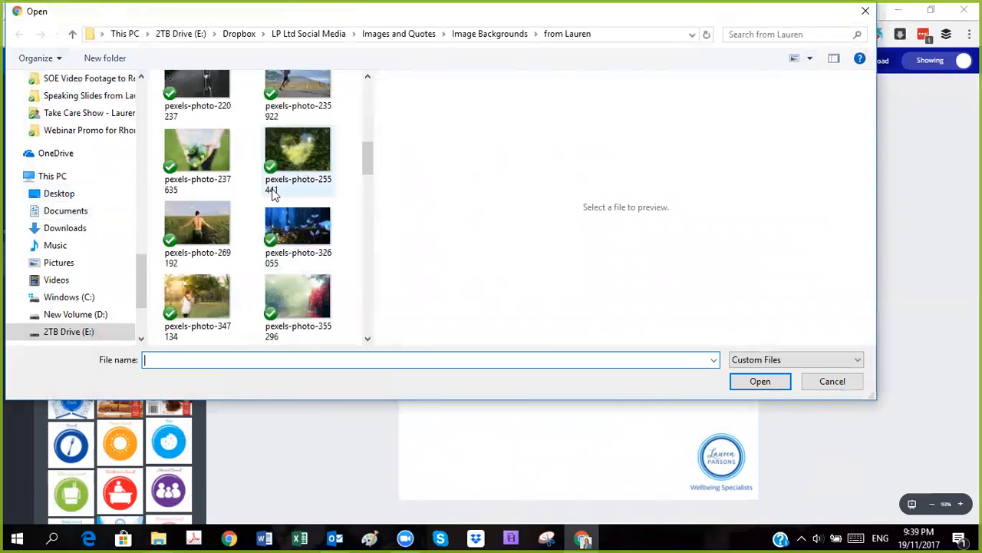
scroll(284, 192, "down", 2)
left_click(296, 161)
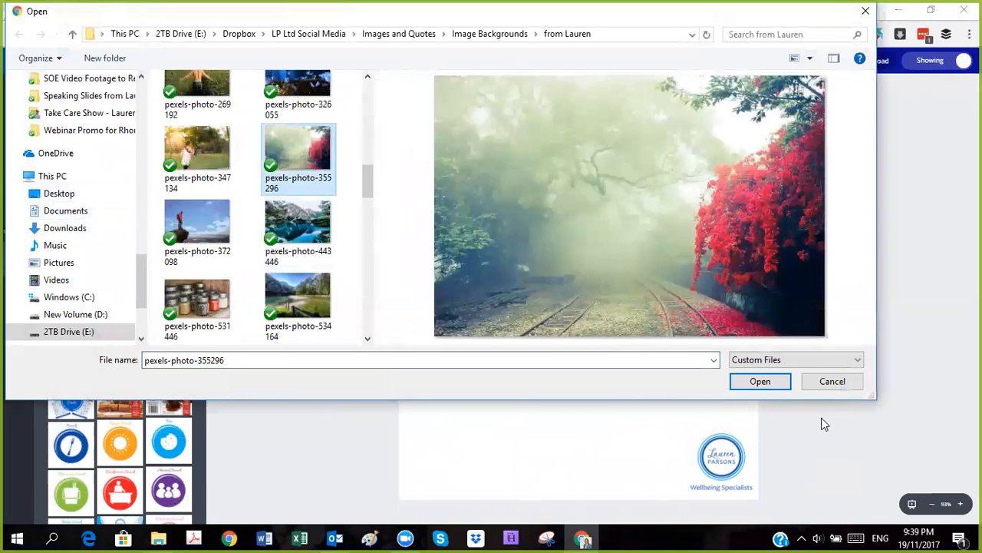
left_click(760, 381)
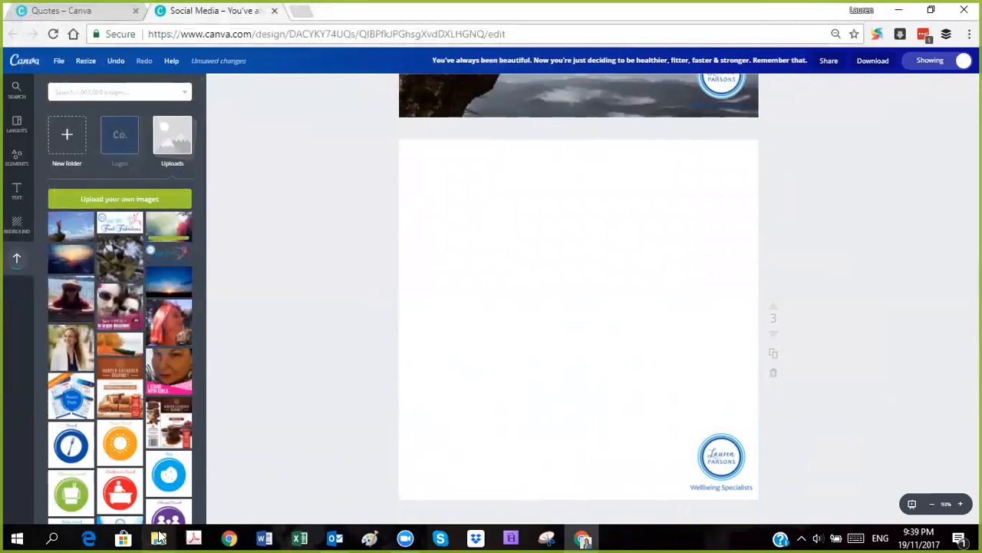
Step: Switch to File Explorer and delete the finished "awesome" image from the "Inspirational or Encouraging" folder
mouse_move(158, 537)
left_click(122, 475)
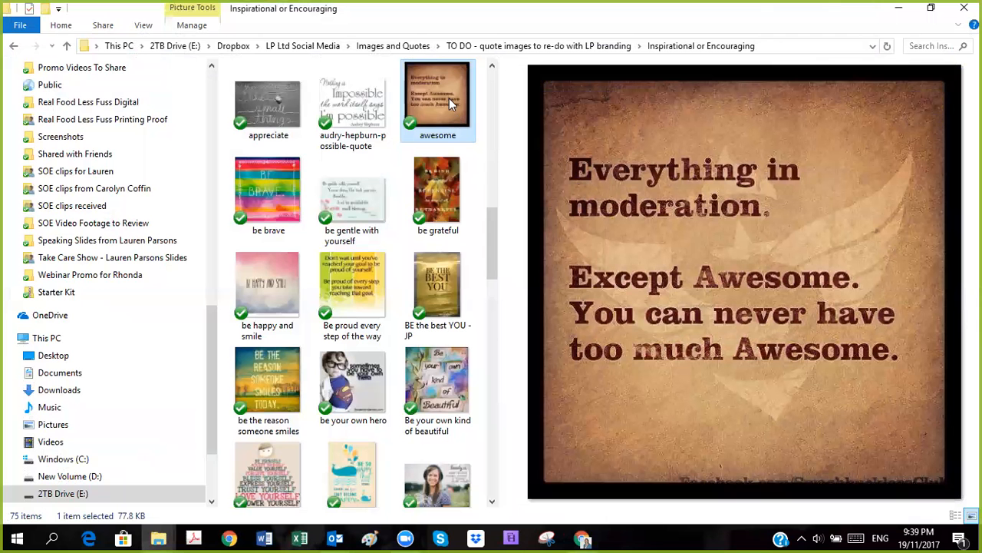
key("Delete")
Step: Preview the remaining quote images for the next one to recreate, read "be gentle with yourself", and return to Canva
left_click(428, 115)
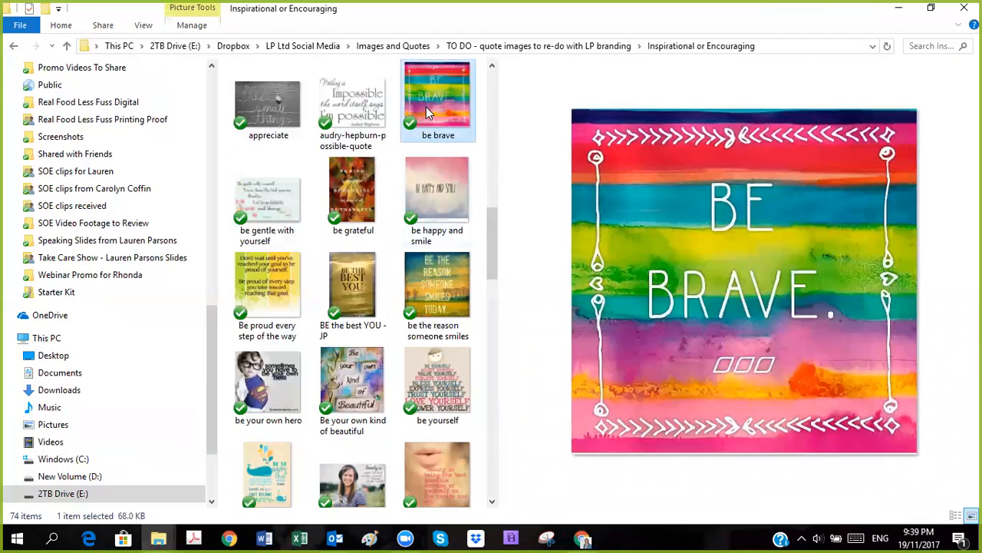
left_click(431, 199)
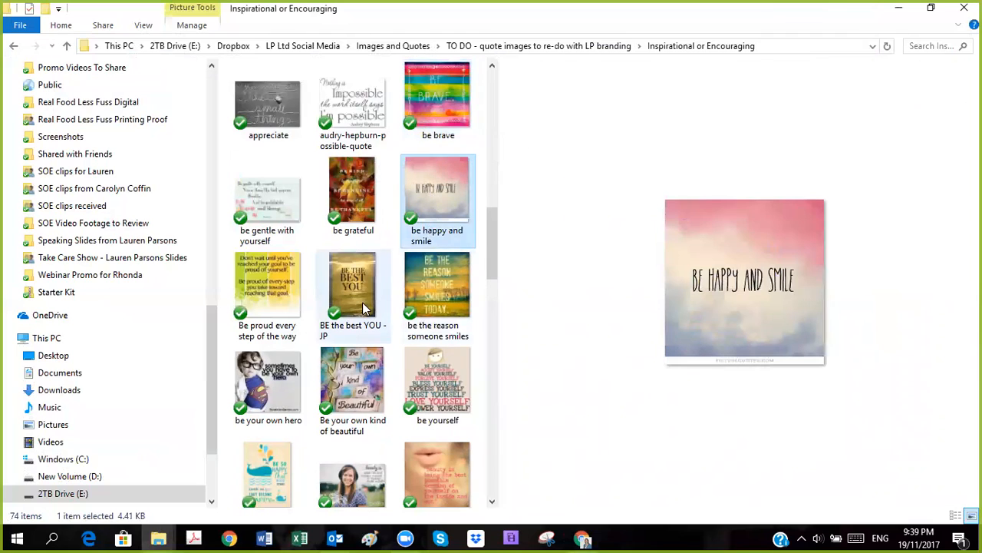
left_click(421, 301)
left_click(345, 188)
left_click(275, 111)
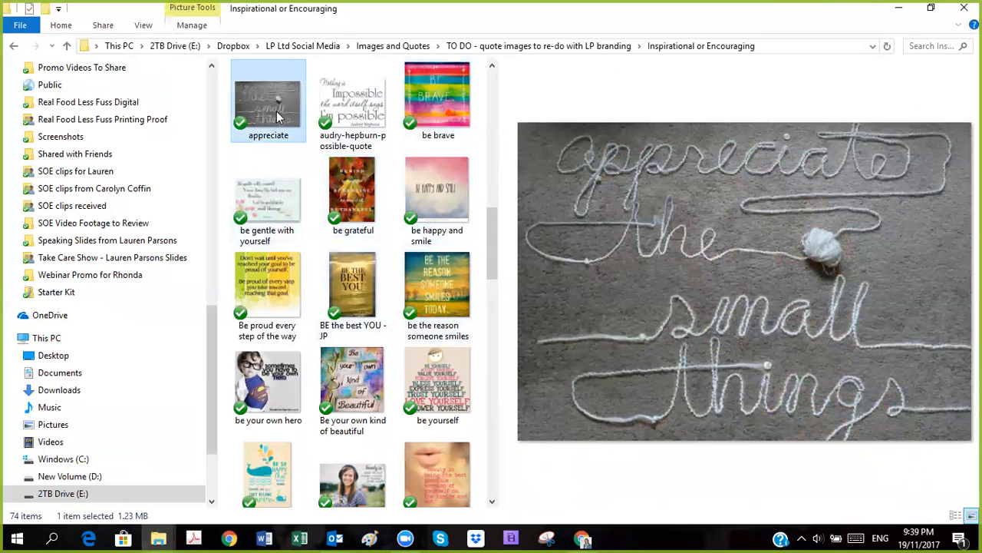
left_click(351, 115)
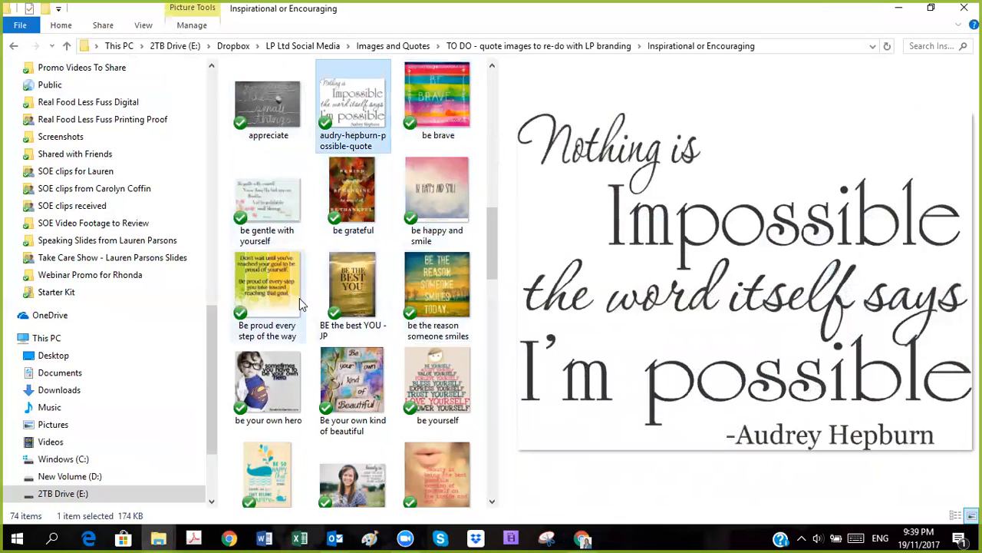
left_click(261, 201)
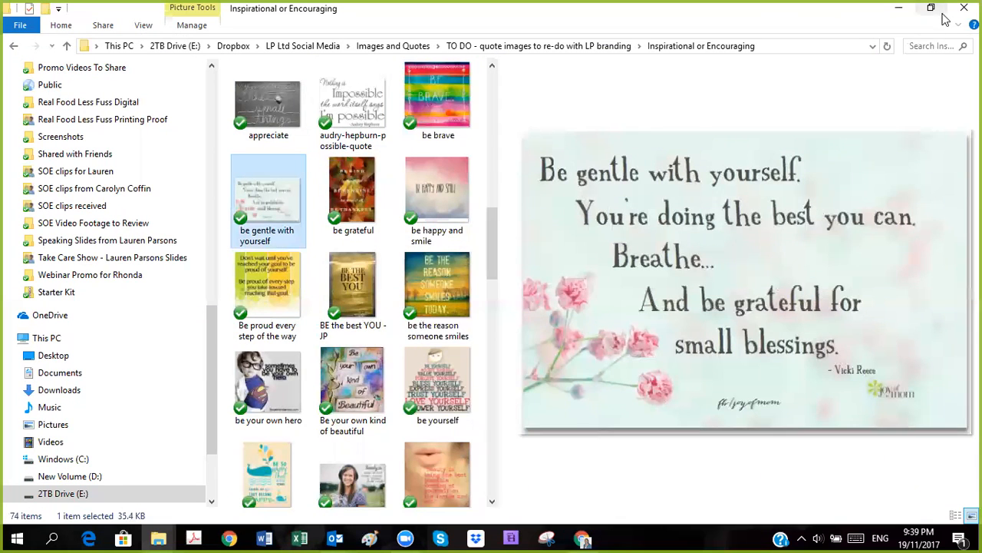
left_click(899, 9)
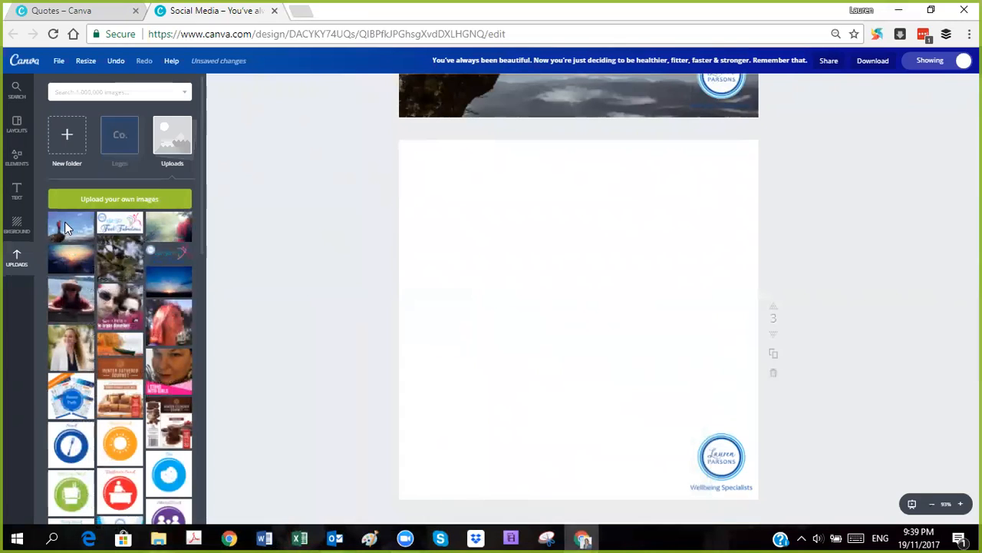
Step: Add the uploaded railway photo with red flowers to page 3 and enlarge it to cover the whole page
left_click(67, 230)
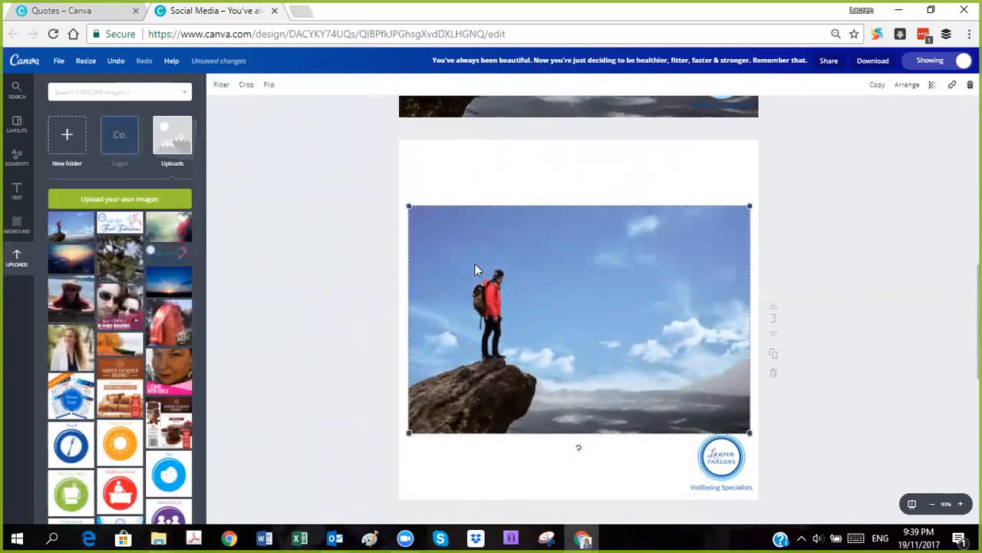
key("Delete")
left_click_drag(189, 222, 304, 137)
left_click_drag(743, 432, 842, 496)
Step: Replace the quote text on page 3 with "Be gentle with yourself"
left_click(591, 234)
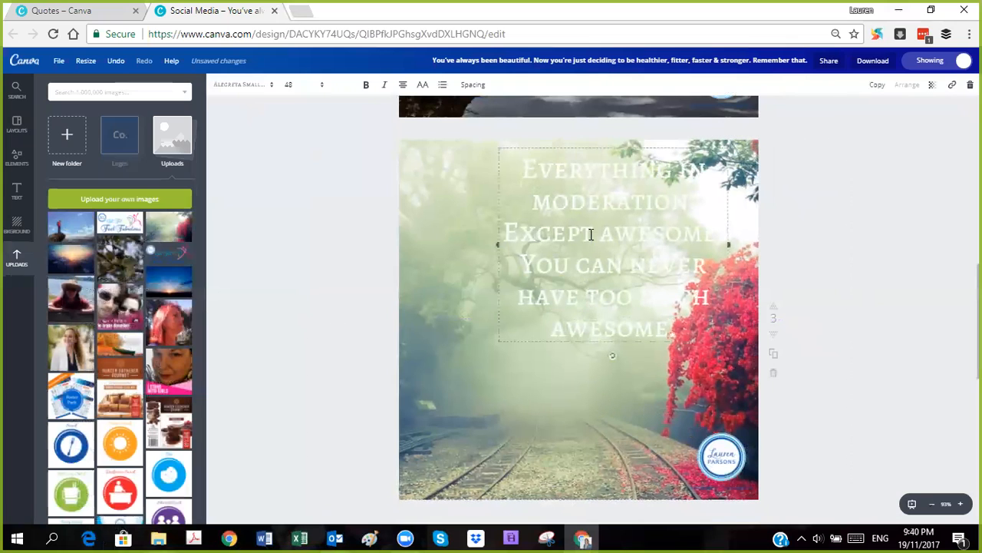
left_click(591, 234)
type("B")
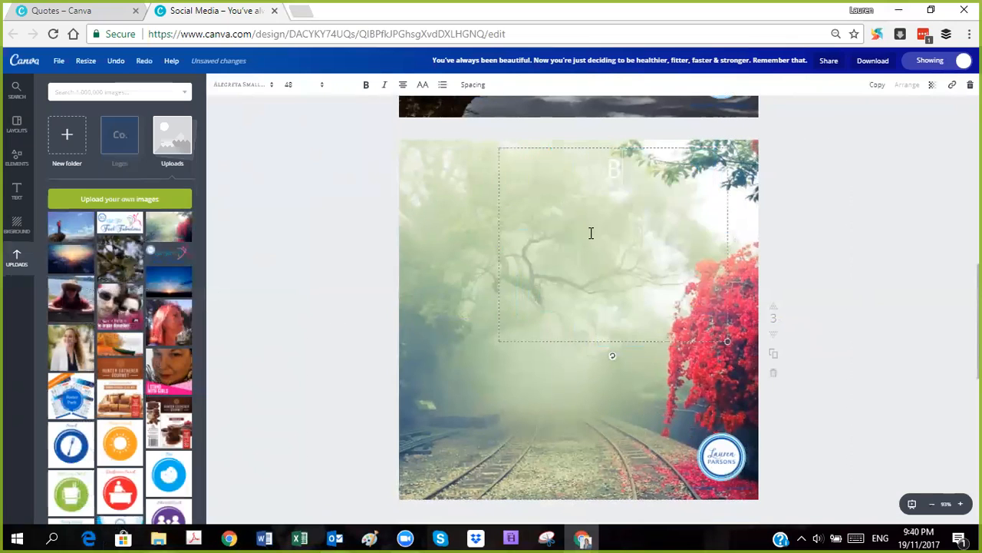
type("e gentle with your")
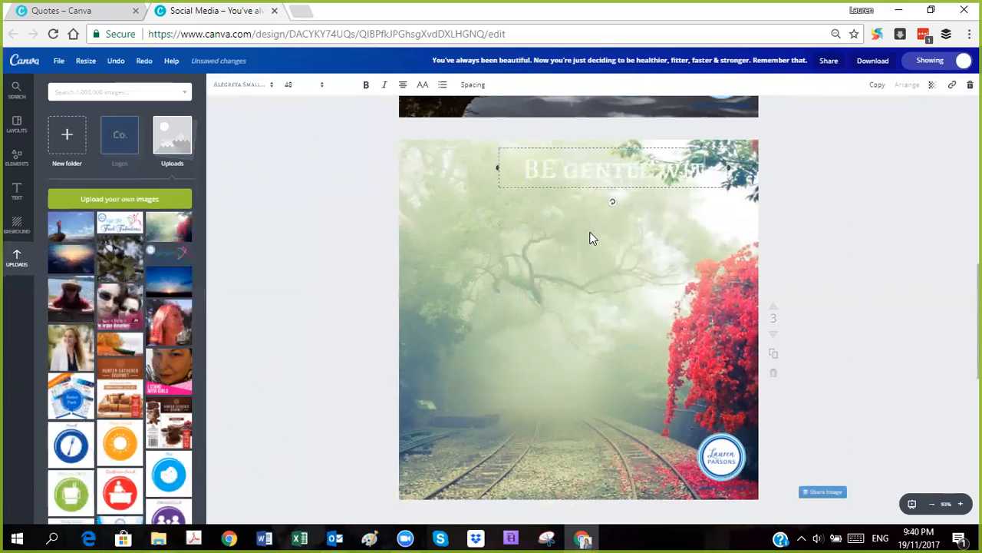
type("self")
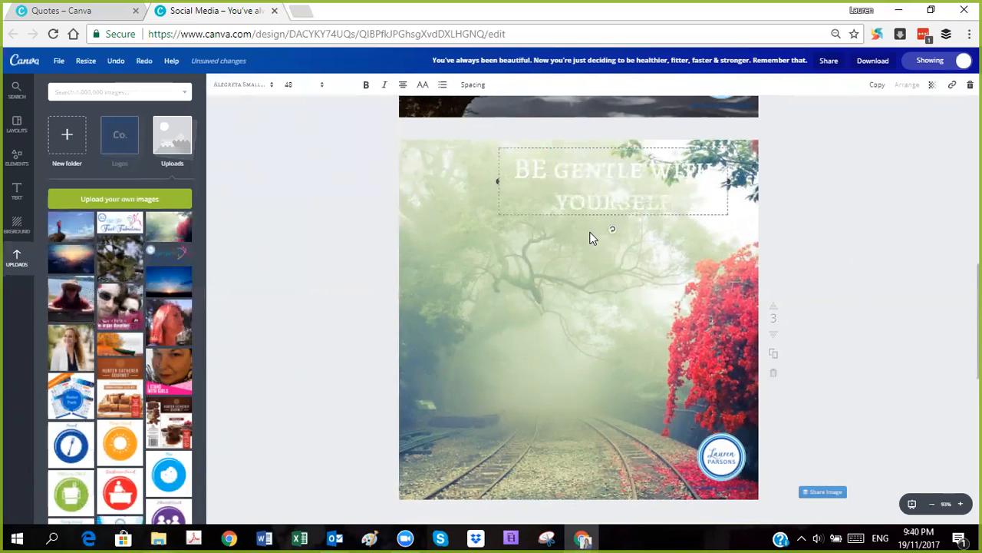
Step: Switch to File Explorer to read the full quote in the "be gentle with yourself" image, and return to Canva
left_click(160, 538)
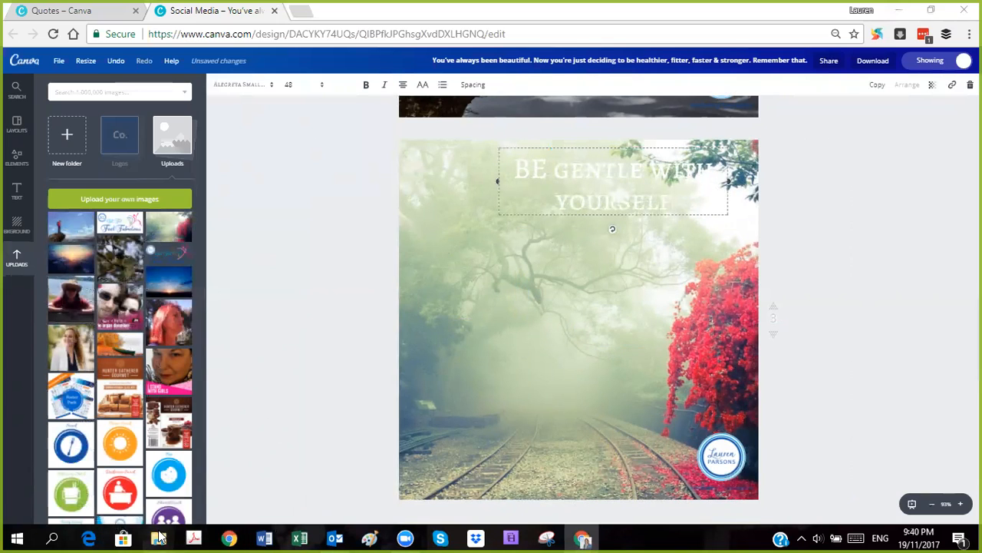
left_click(158, 537)
left_click(158, 536)
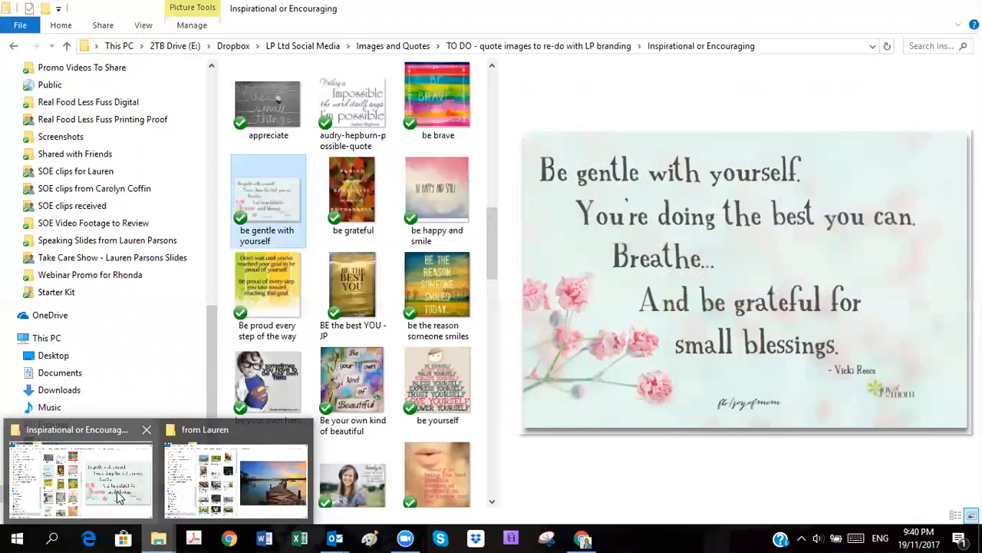
left_click(116, 496)
left_click(931, 8)
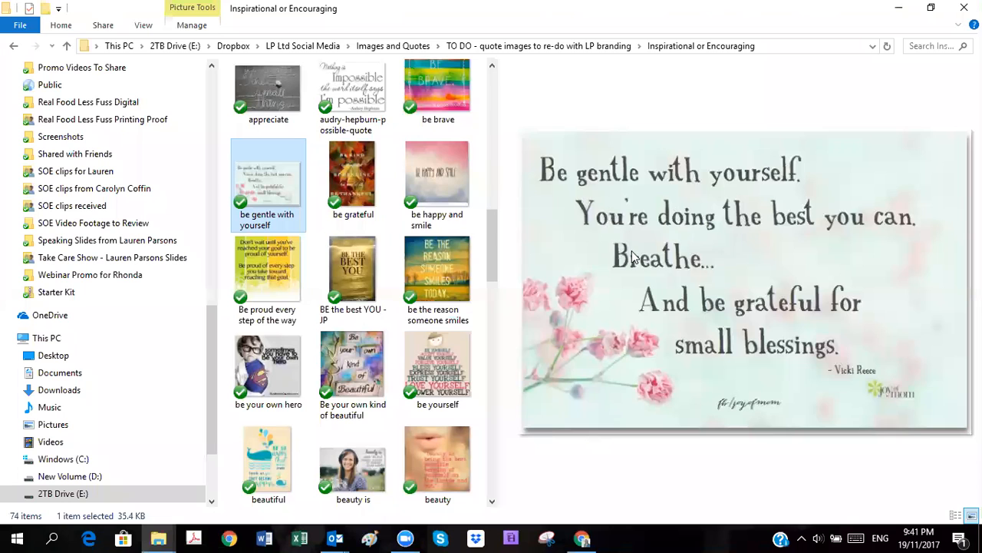
left_click(899, 9)
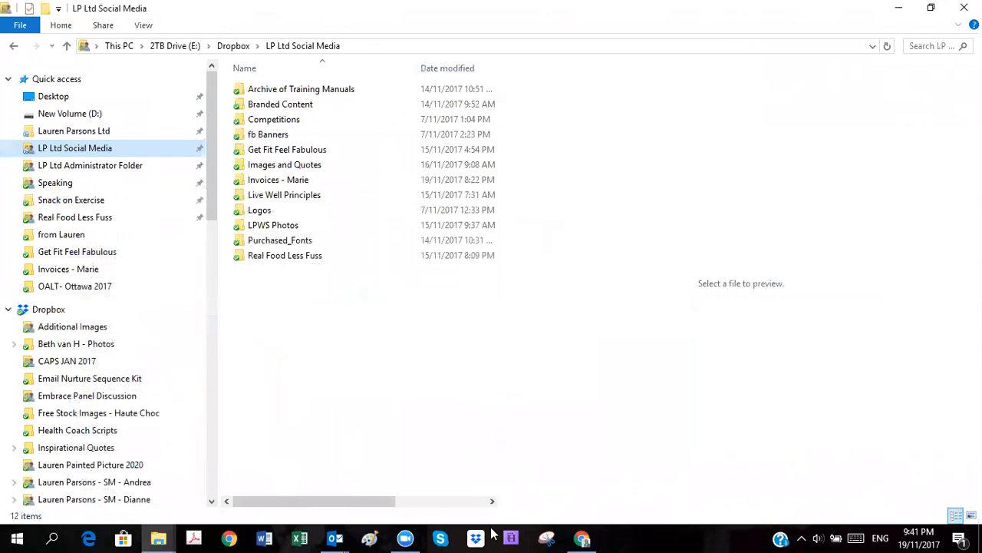
left_click(581, 537)
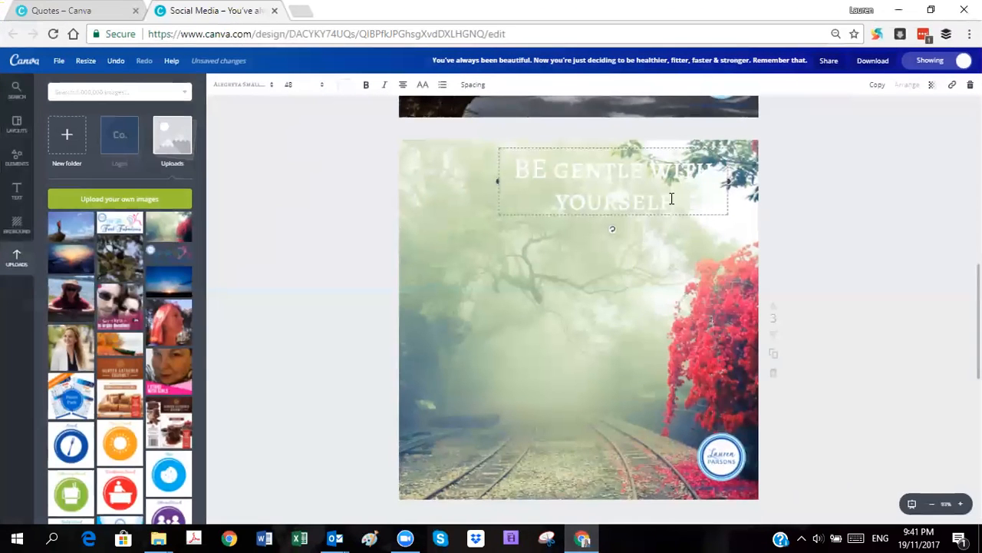
Step: Continue the quote on page 3 with ". You're doing the best you can." and "Breathe..." on its own line
type(". You're doing gr")
type("e best you can.")
key("Return")
type("Breathe")
key("Return")
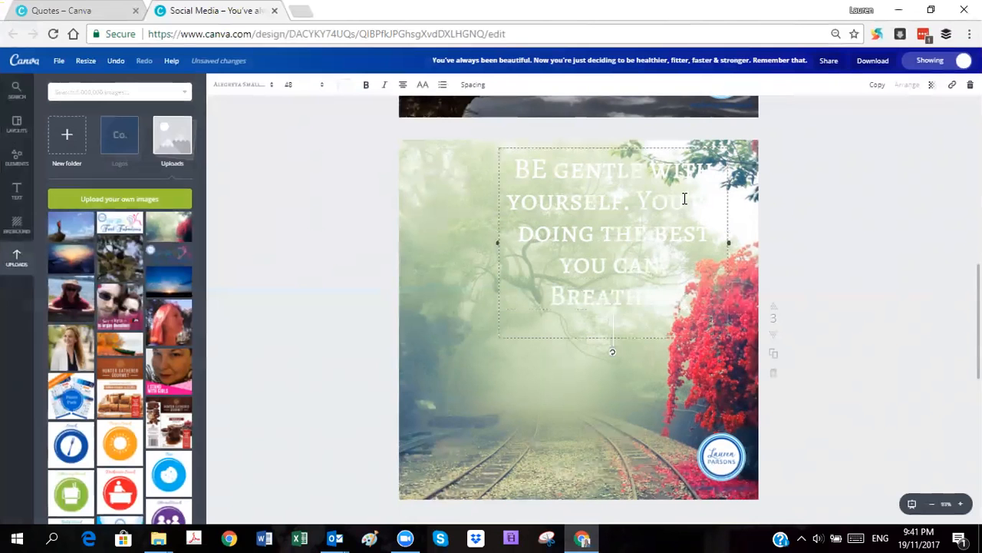
Step: Check the source quote image again and add the closing line "And be grateful for small blessings" to the quote text
mouse_move(158, 538)
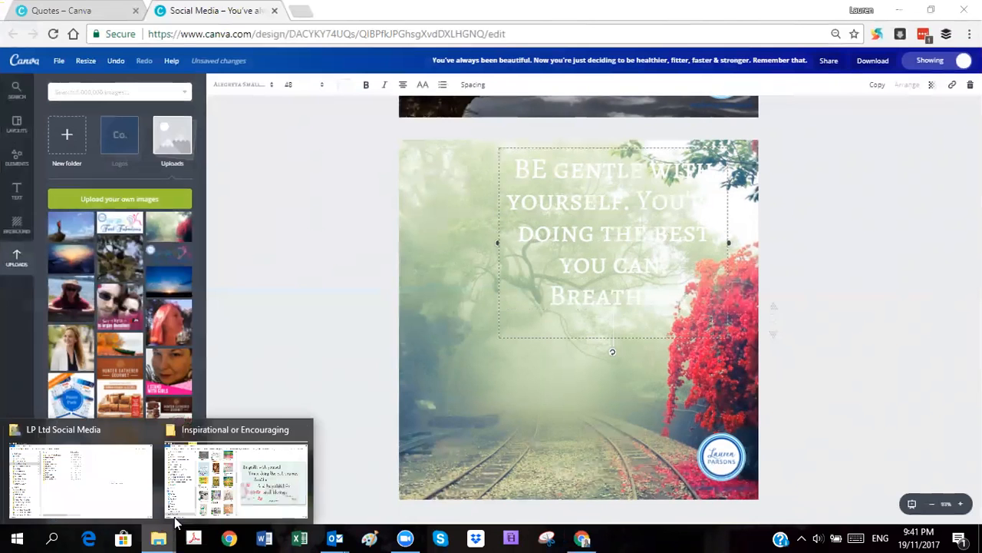
mouse_move(209, 497)
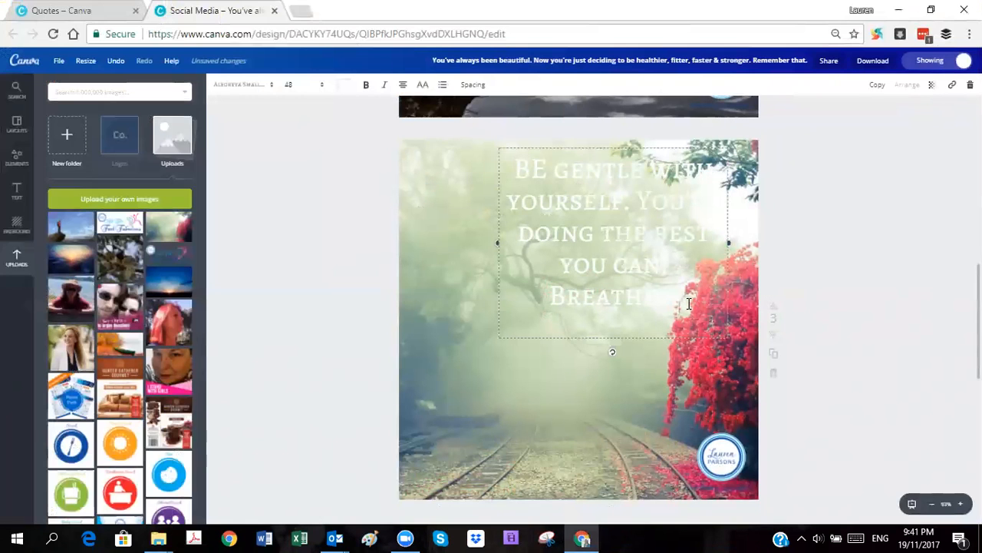
key("Return")
type("athe. And be")
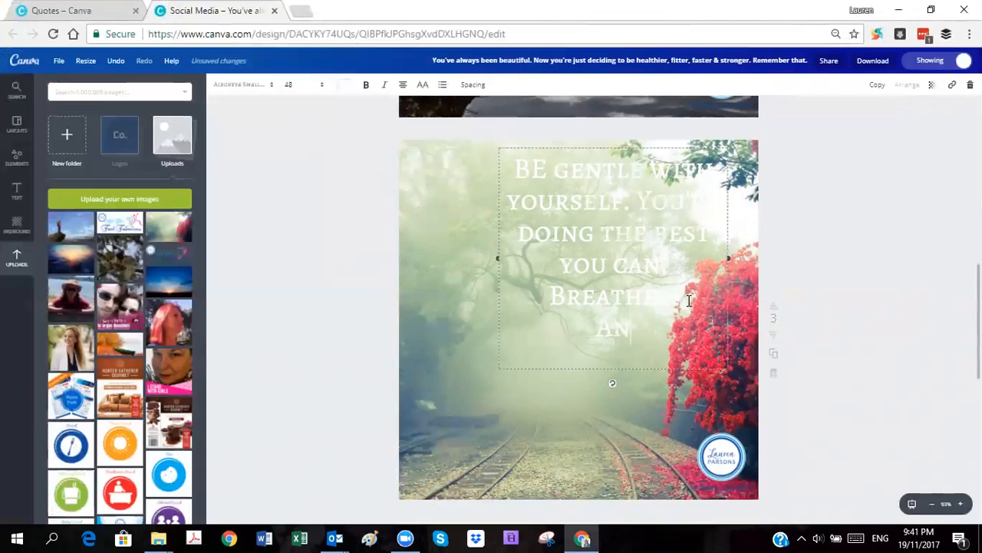
type(" gratef")
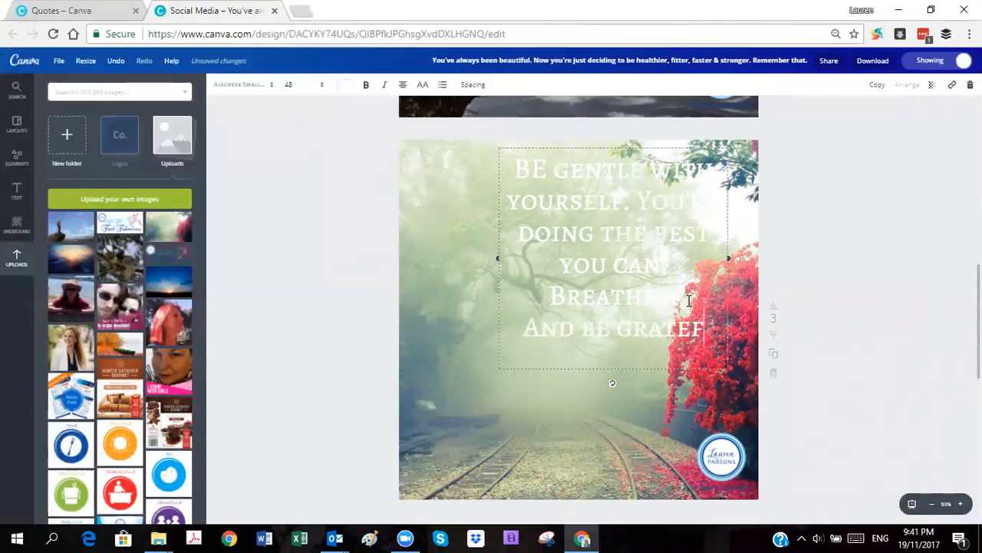
type("ul for s")
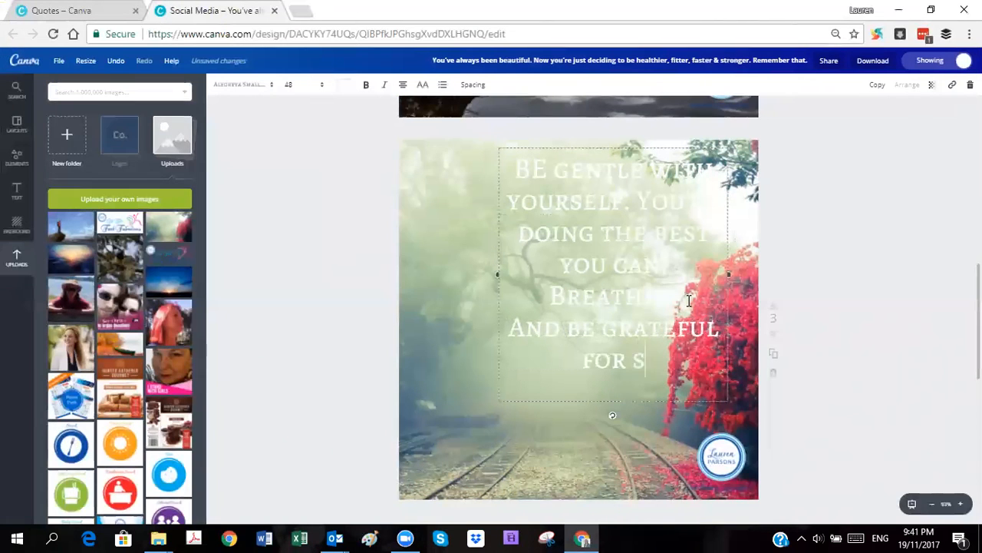
type("mall blessings")
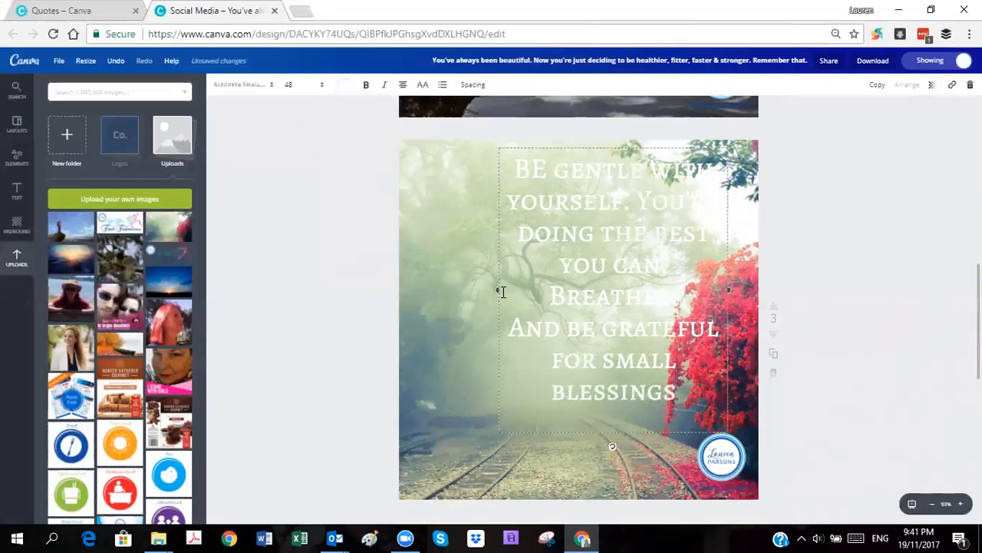
Step: Widen the quote's text box towards the page's left edge and change the text colour to black
left_click_drag(499, 290, 427, 290)
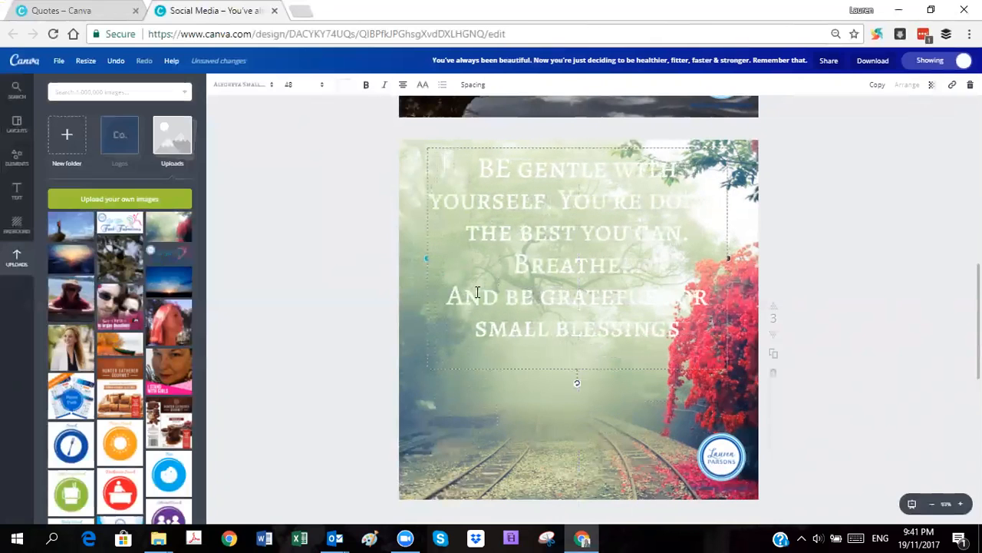
left_click(345, 87)
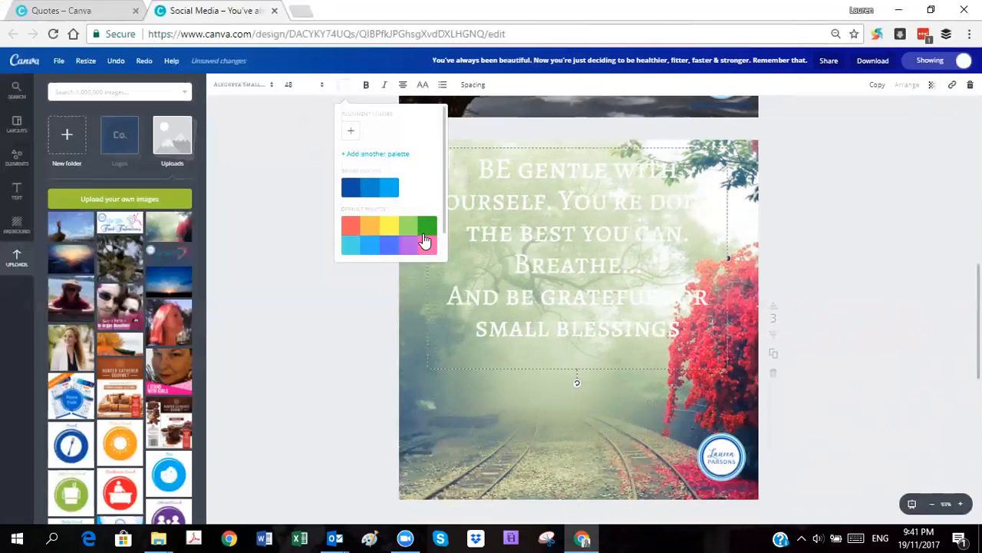
scroll(445, 230, "down", 1)
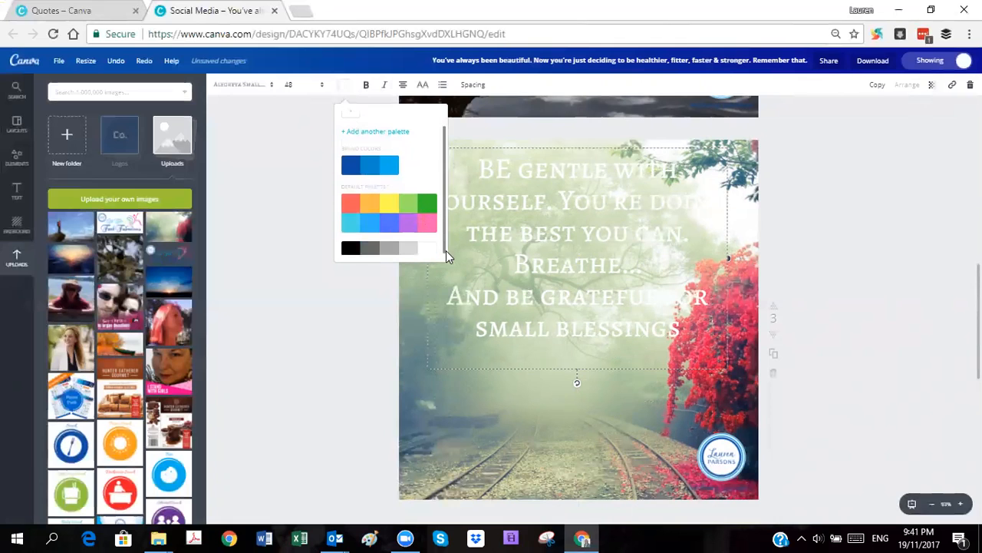
left_click(347, 248)
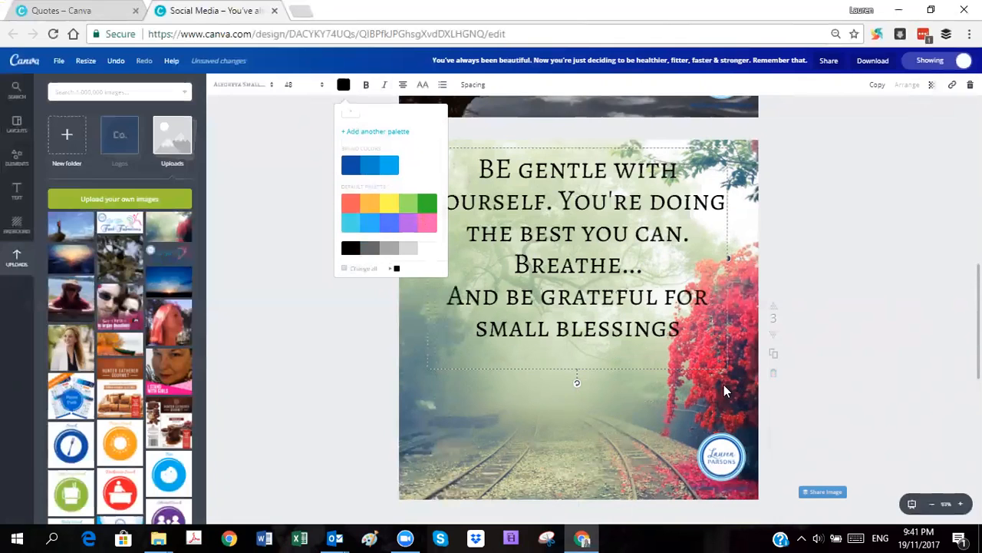
Step: Correct the quote's first word to "Be", start a new line at "You're doing", and end the quote with a full stop
left_click(512, 173)
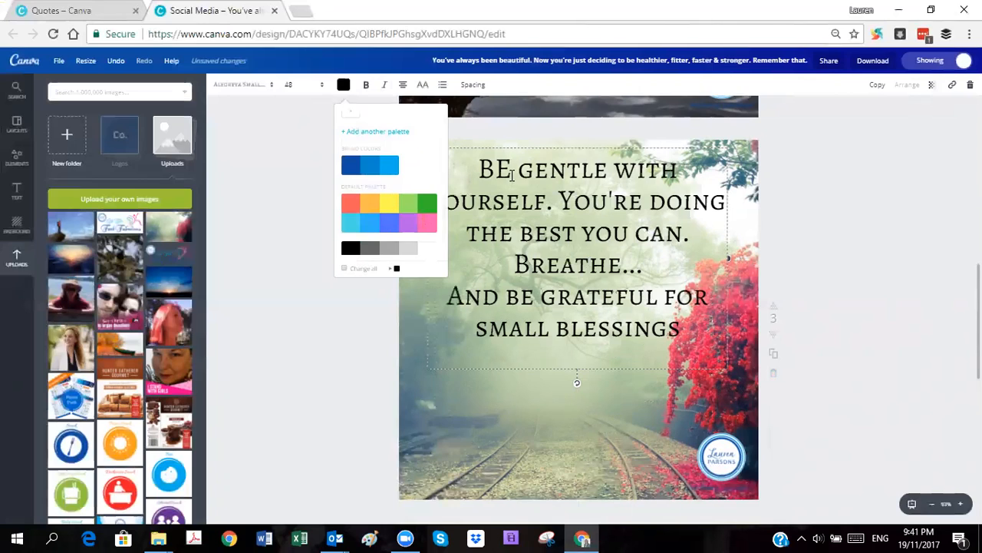
key("BackSpace")
type("e")
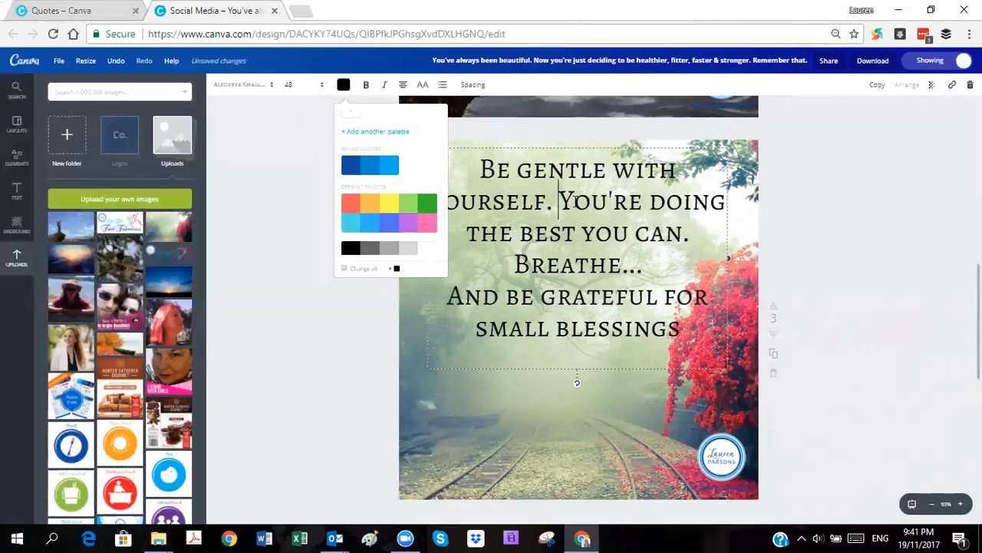
left_click(520, 208)
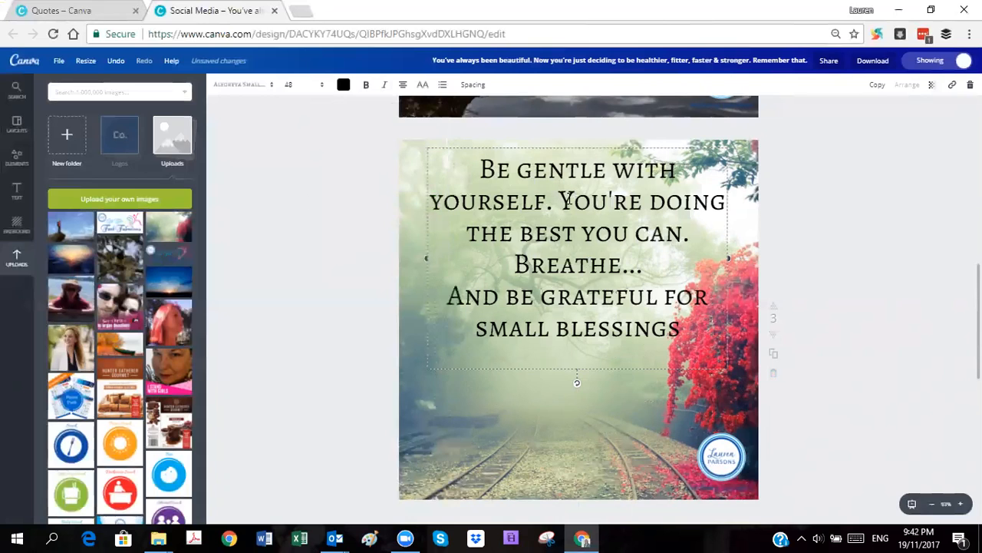
key("Return")
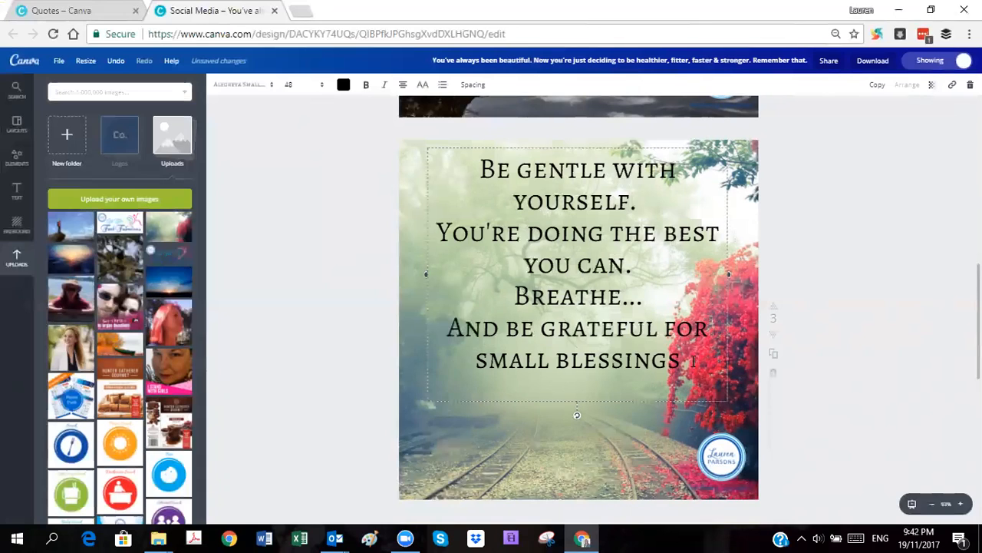
type(".")
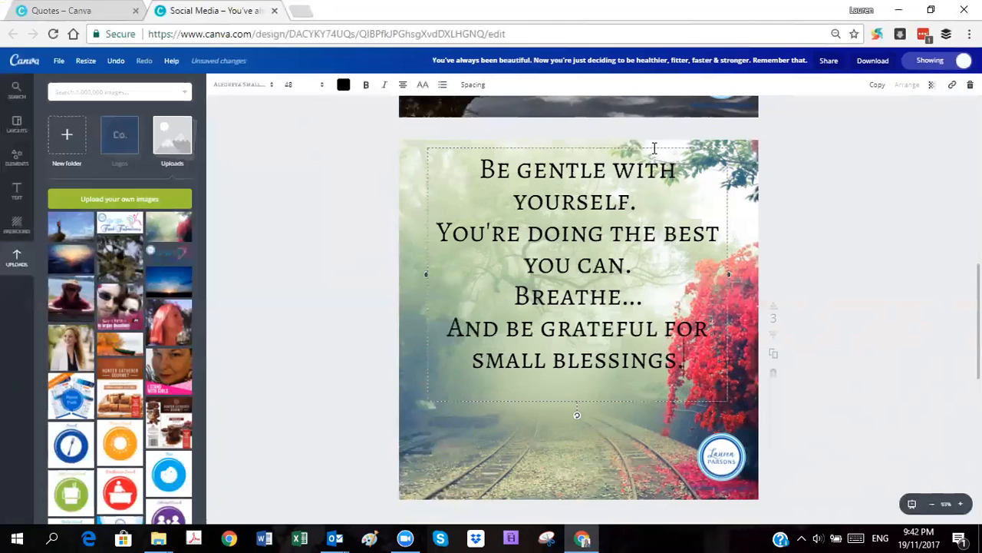
Step: Move the quote's text box slightly down the page and narrow it from both sides
mouse_move(654, 148)
left_mouse_down()
mouse_move(686, 148)
mouse_move(665, 169)
mouse_move(619, 178)
mouse_move(655, 166)
left_mouse_up()
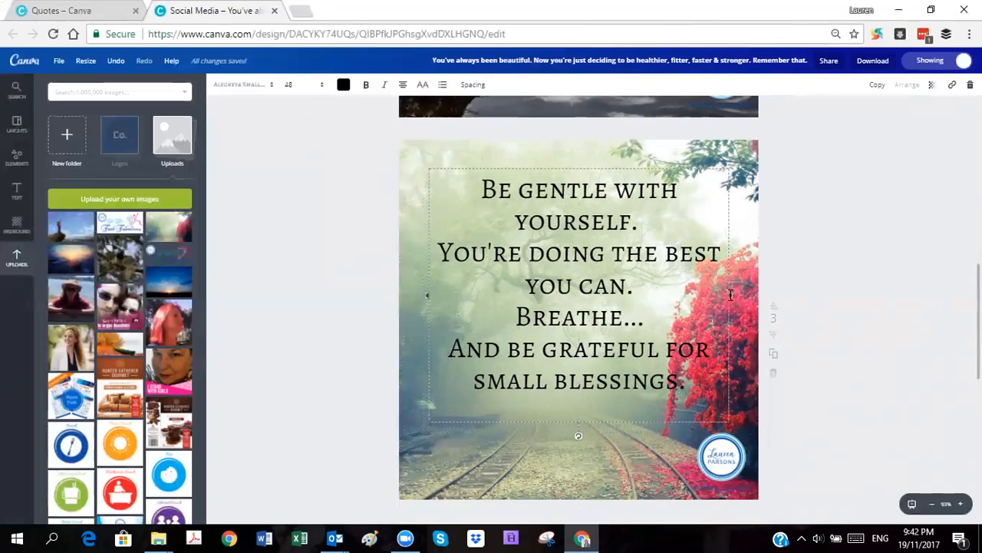
left_click_drag(731, 296, 706, 295)
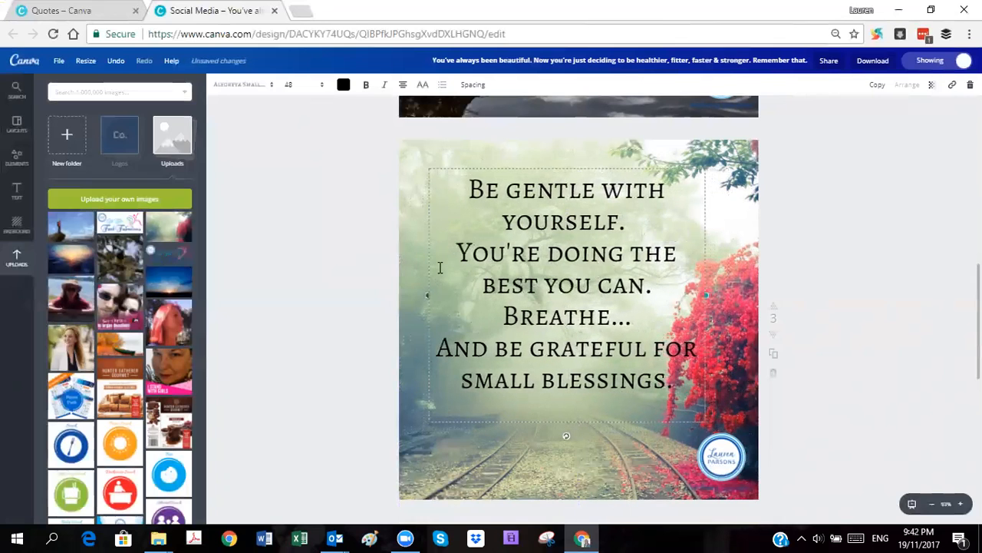
left_click_drag(427, 295, 450, 295)
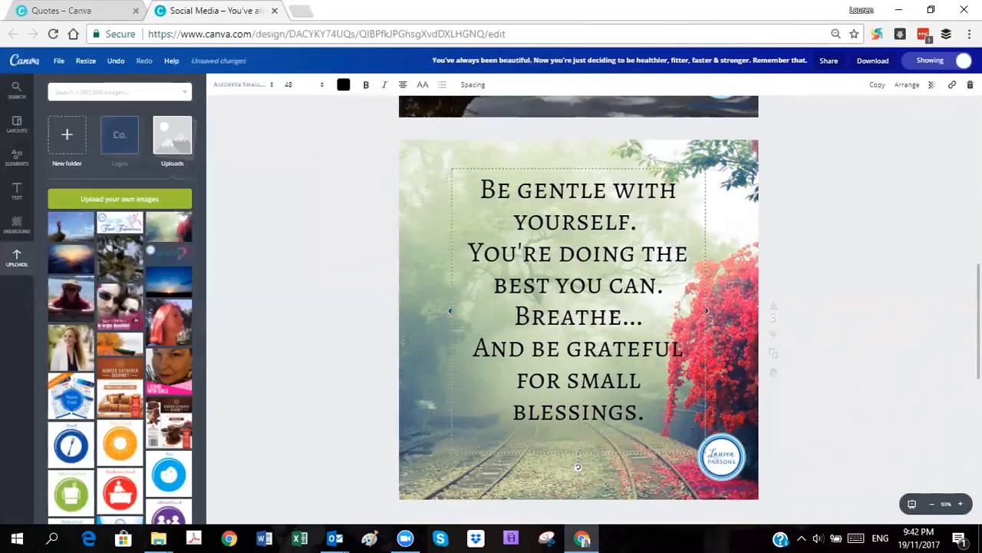
Step: Try the uploaded handwriting script font on the whole quote text
left_click(585, 319)
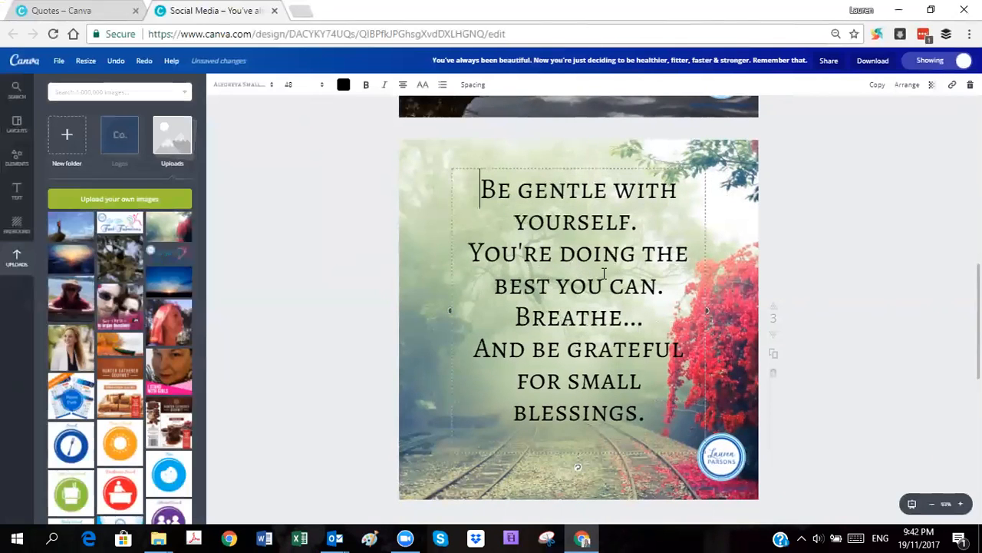
key("ctrl+a")
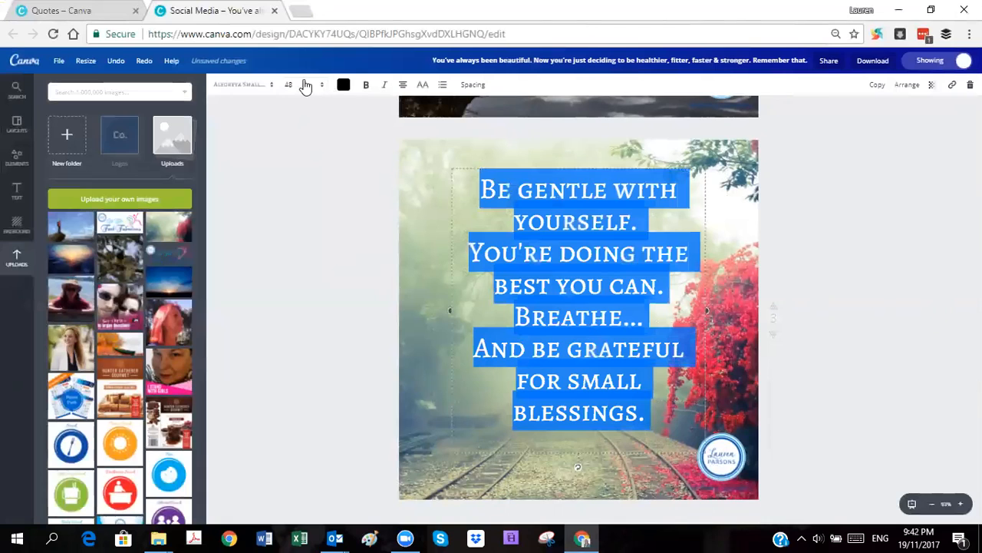
left_click(270, 85)
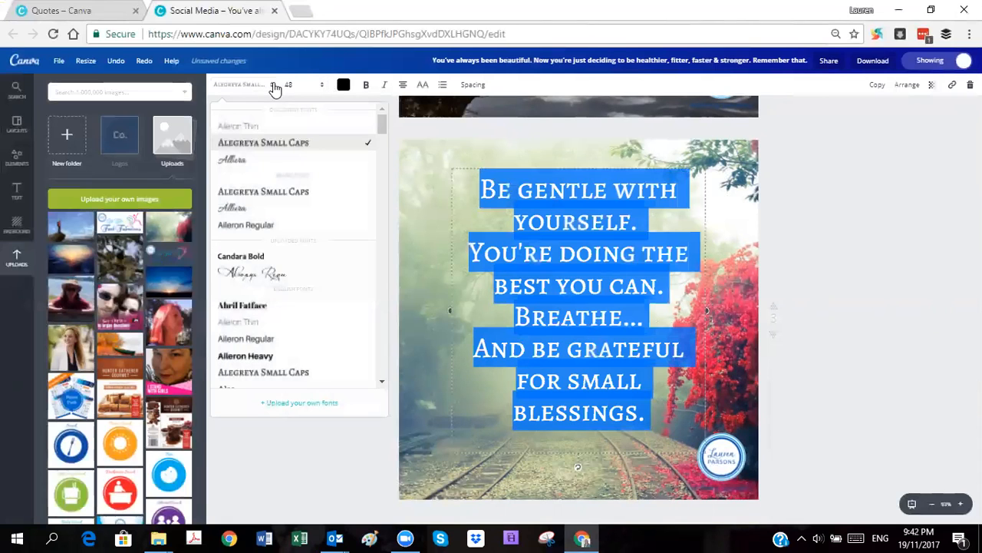
left_click(282, 282)
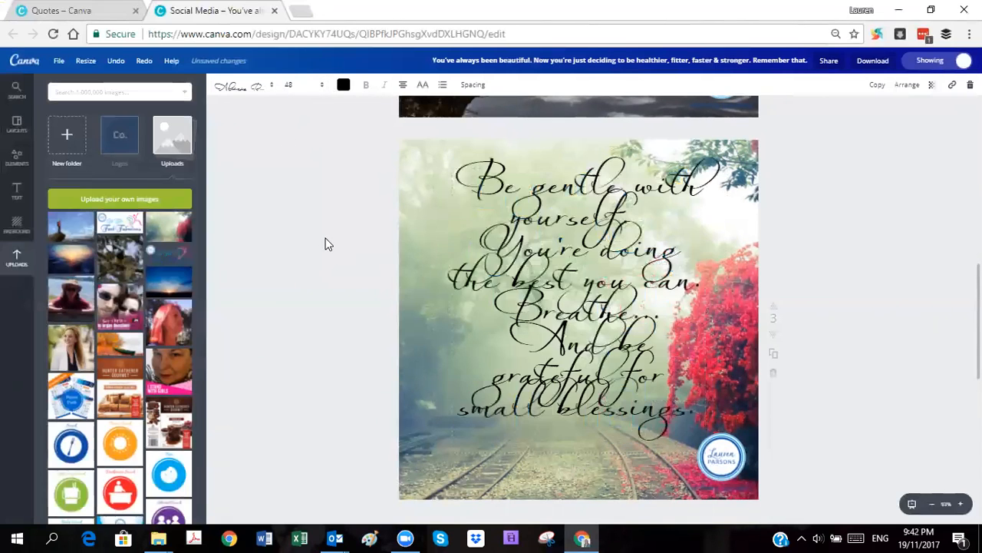
left_click(325, 244)
Step: Change the font of the whole quote on page 3 to Allura
left_click(546, 184)
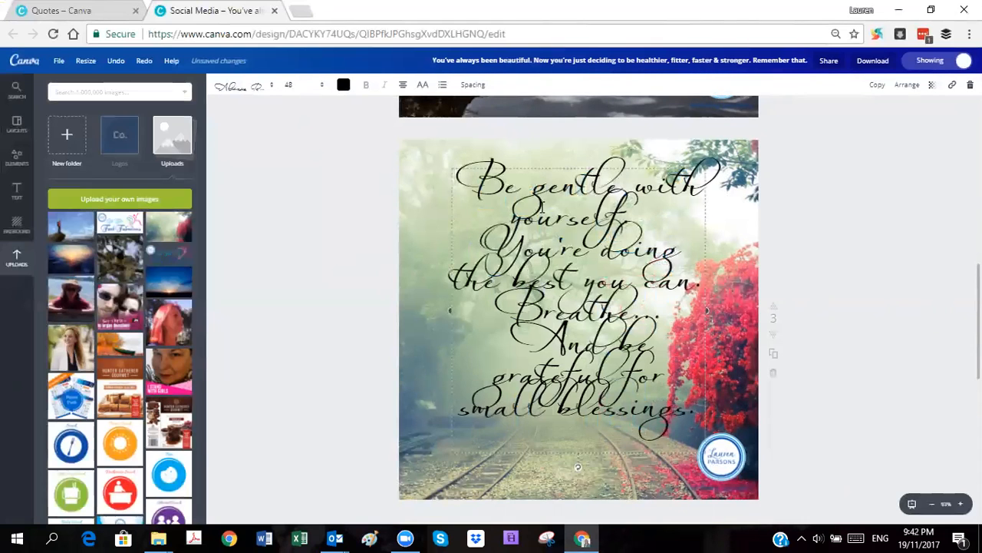
left_click(232, 87)
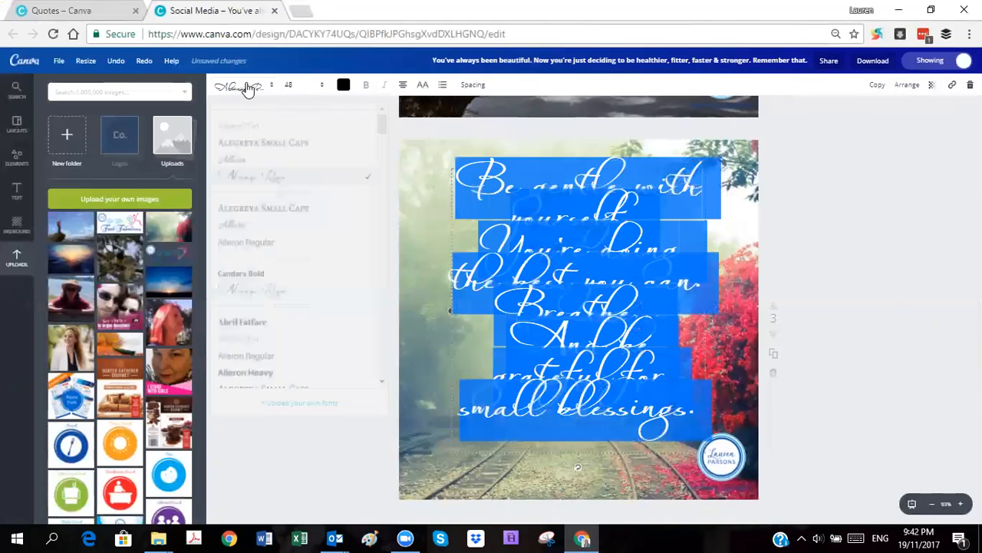
left_click(246, 162)
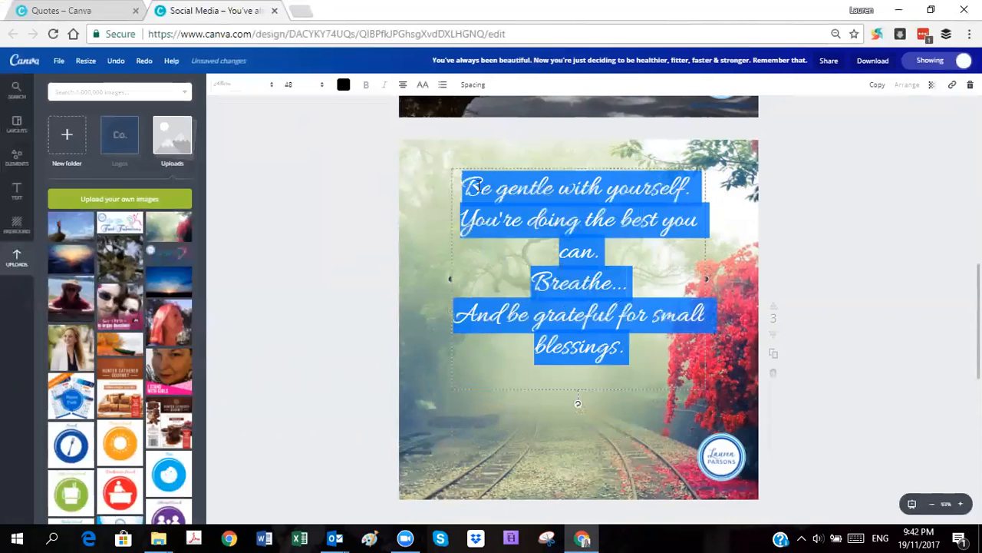
Step: Try font sizes 72 and 64 on the whole quote on page 3 and settle on 56
left_click(289, 85)
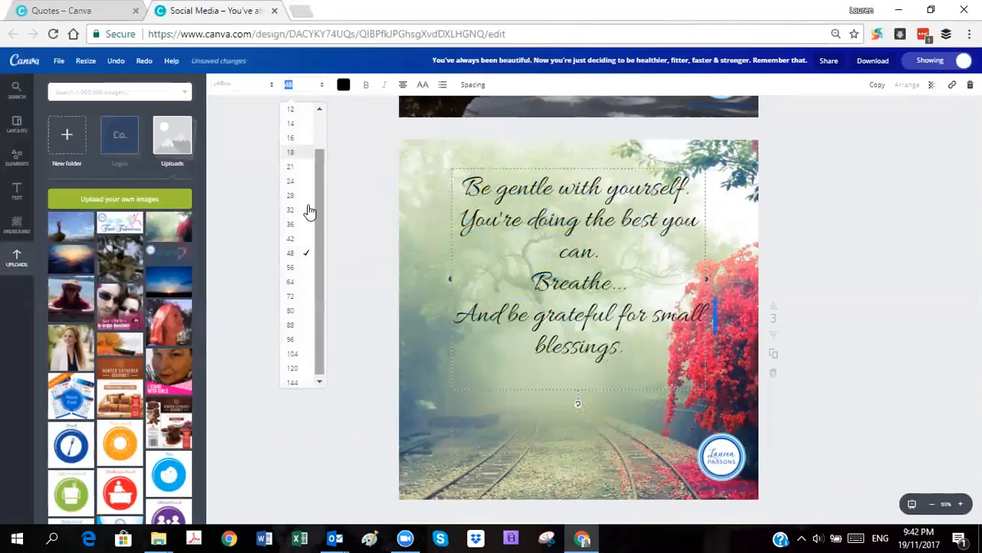
left_click(296, 297)
left_click(290, 86)
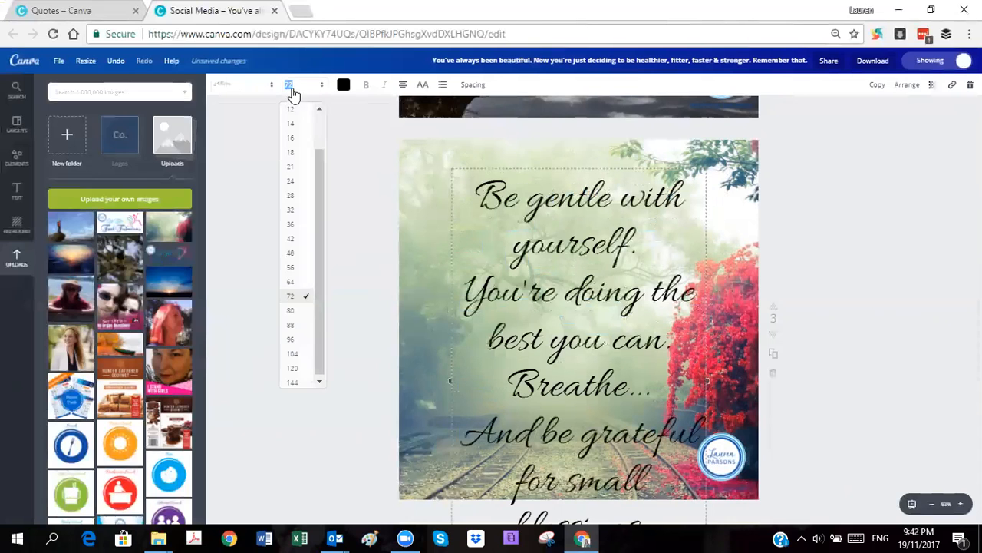
left_click(294, 282)
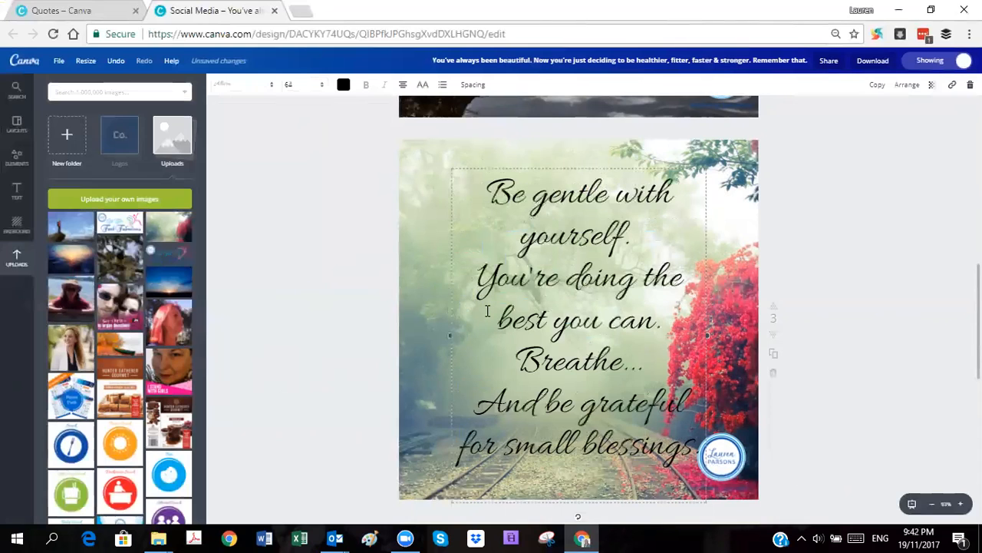
left_click(296, 85)
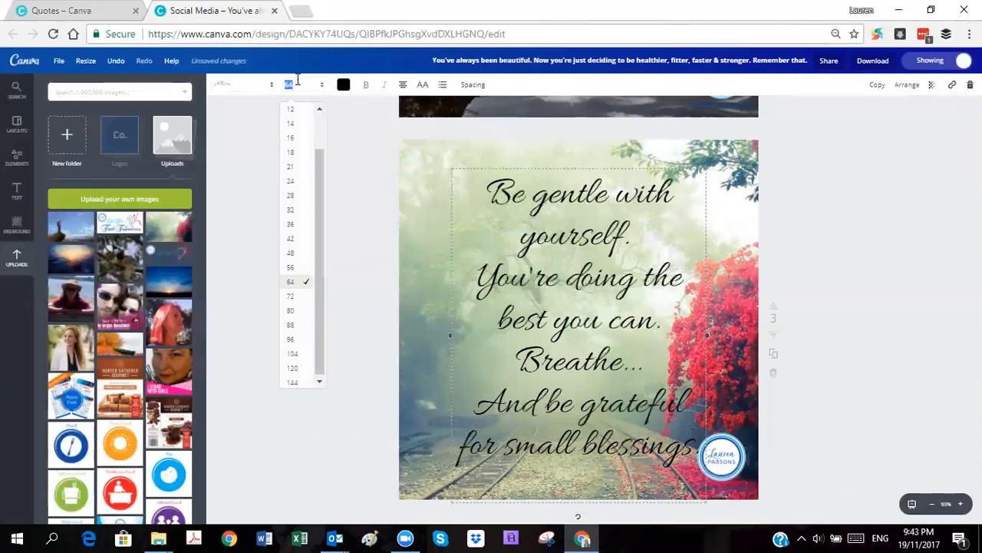
left_click(307, 270)
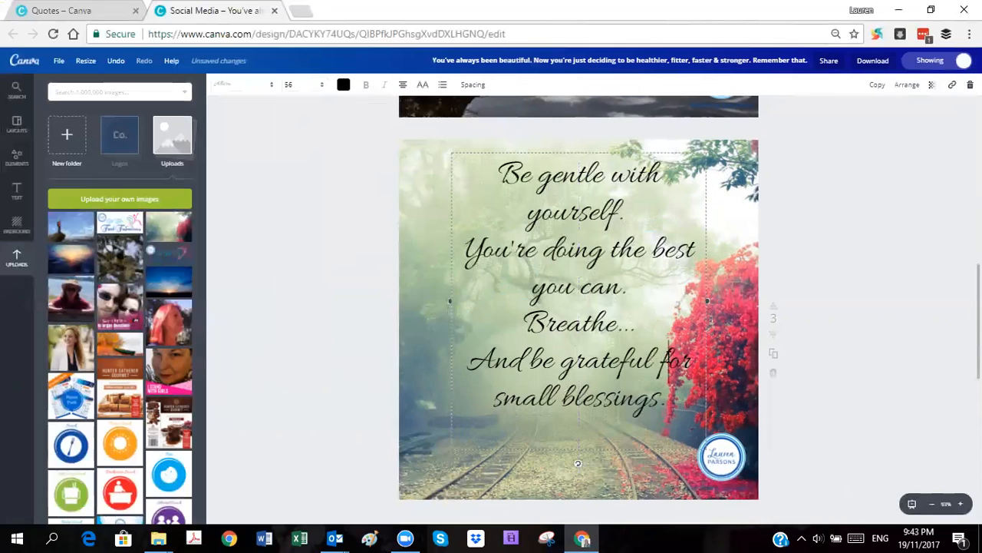
Step: Insert line breaks in the quote before "for small blessings." and before "best you can."
key("Left")
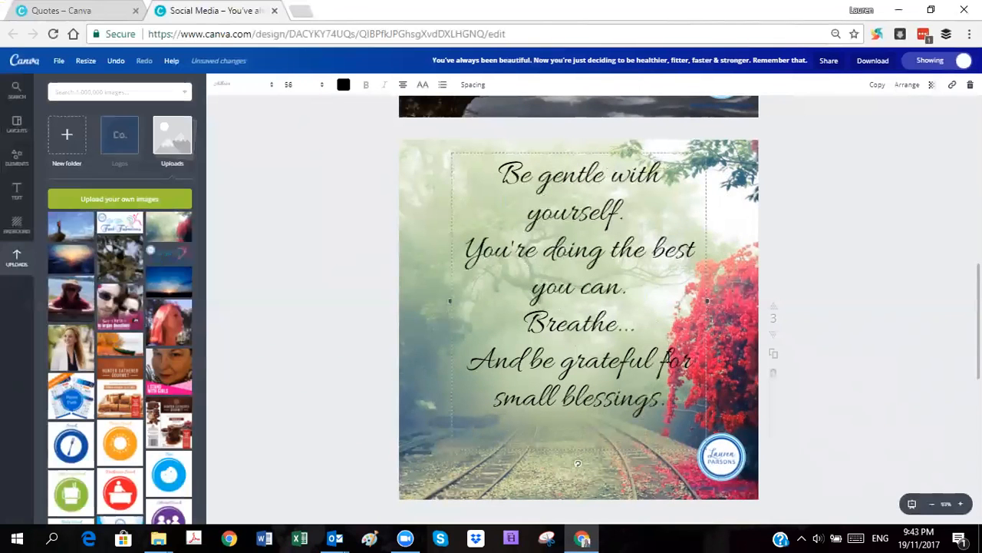
key("Return")
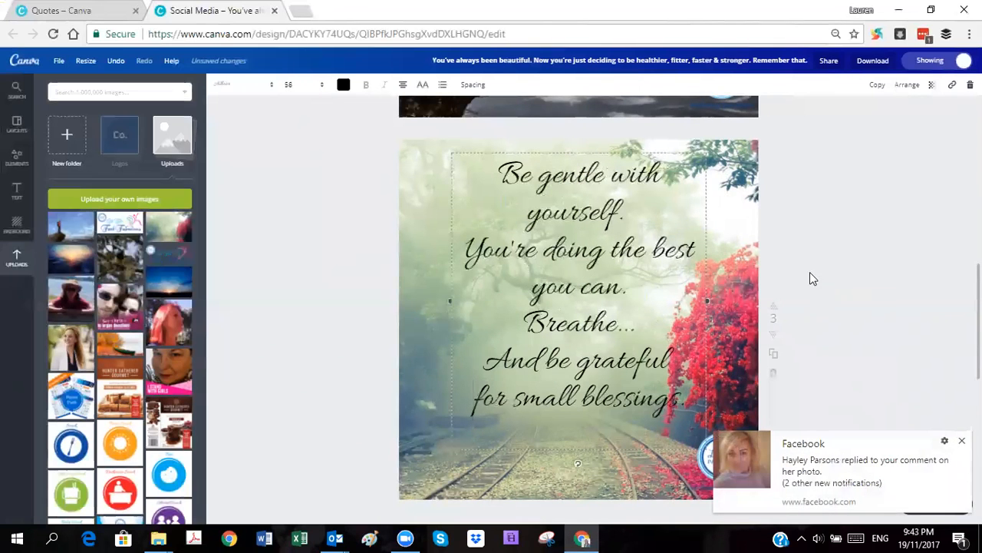
left_click(962, 440)
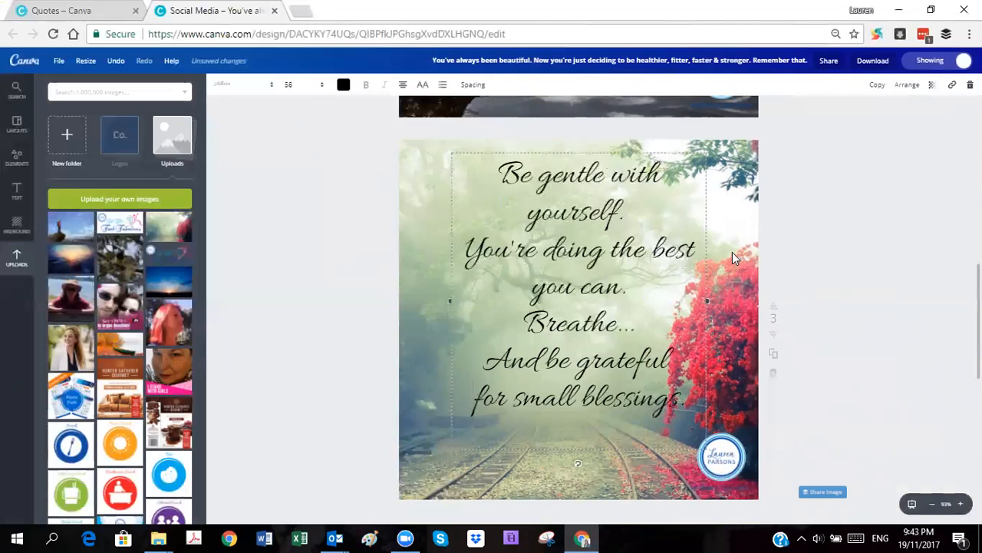
key("Return")
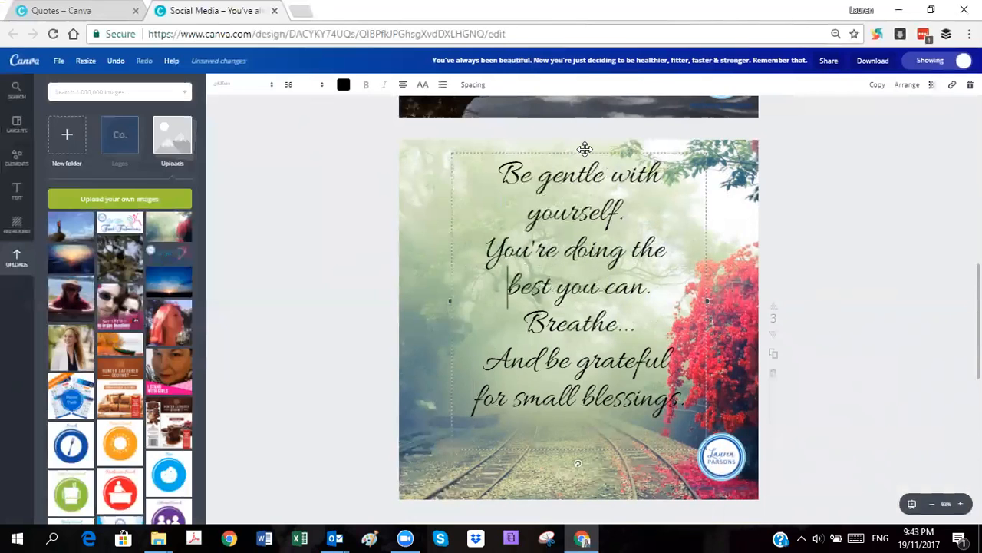
Step: Move the quote left, clear of the red flowers, and start a new line at "with yourself."
mouse_move(566, 157)
left_mouse_down()
mouse_move(555, 154)
mouse_move(555, 167)
left_mouse_up()
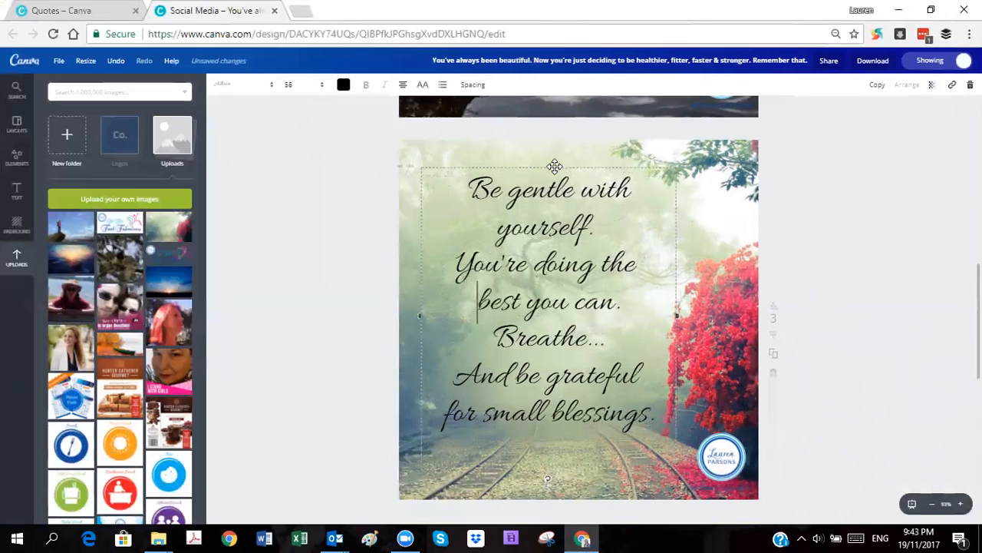
left_click(587, 188)
key("Return")
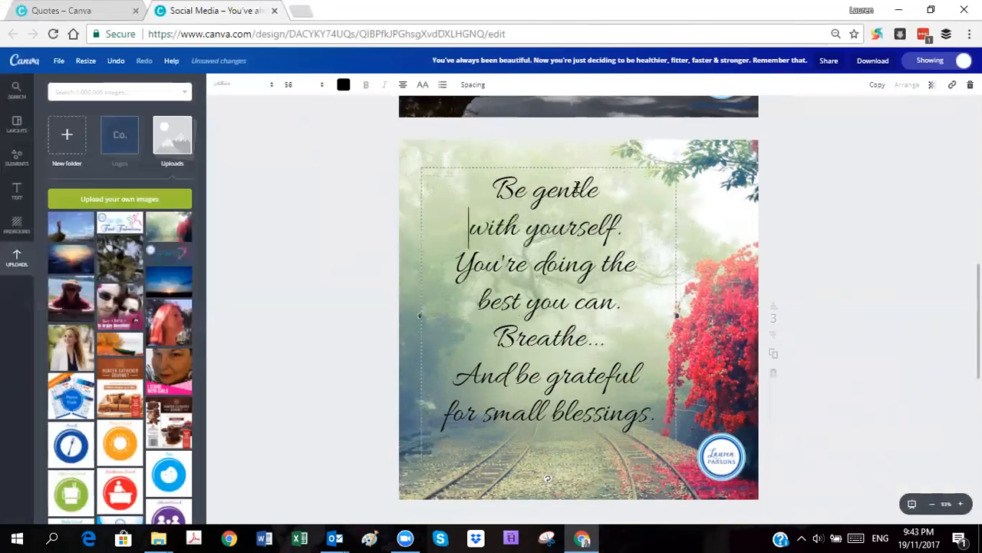
left_click_drag(575, 165, 568, 160)
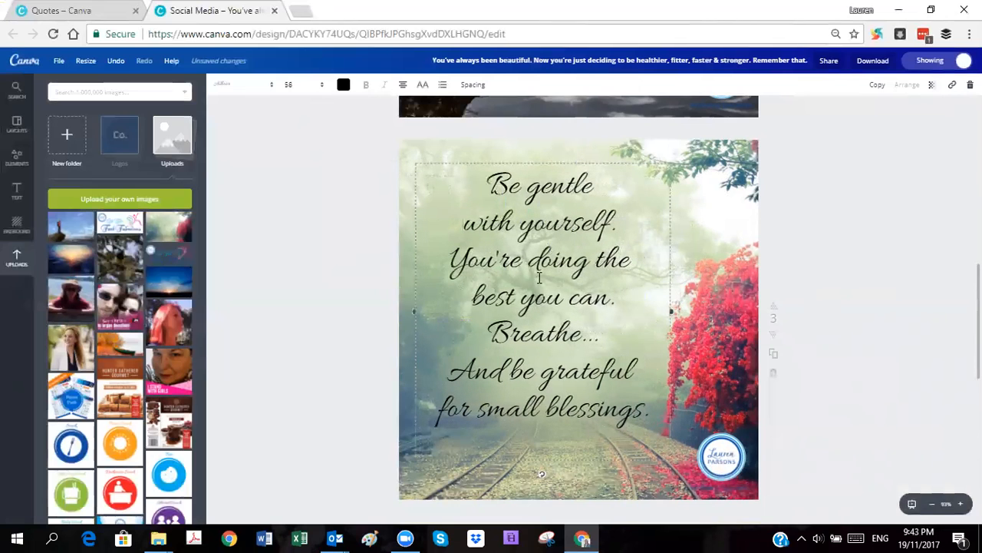
left_click(822, 248)
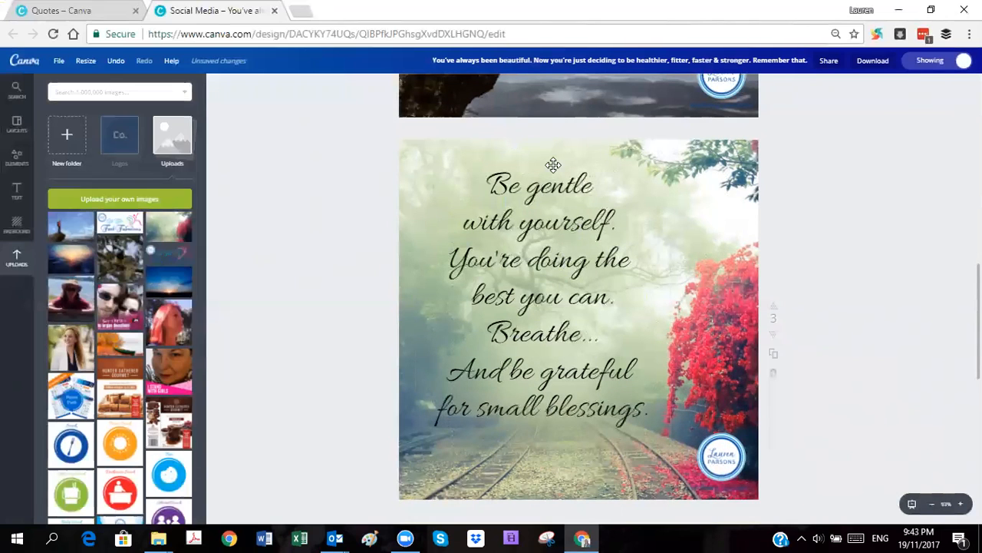
Step: Try shifting the railway background photo on page 3 to the right
left_click(729, 261)
left_click_drag(737, 160, 769, 163)
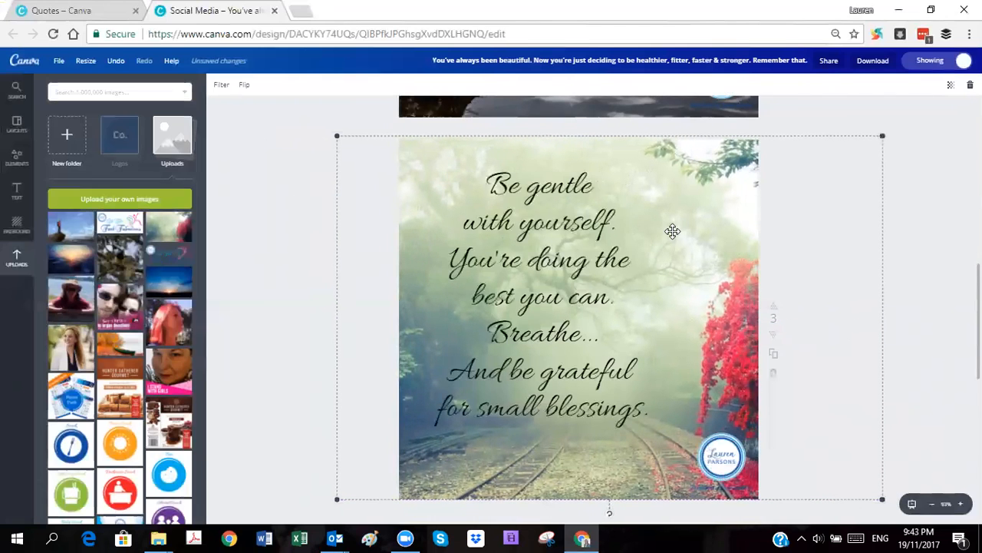
key("ctrl+z")
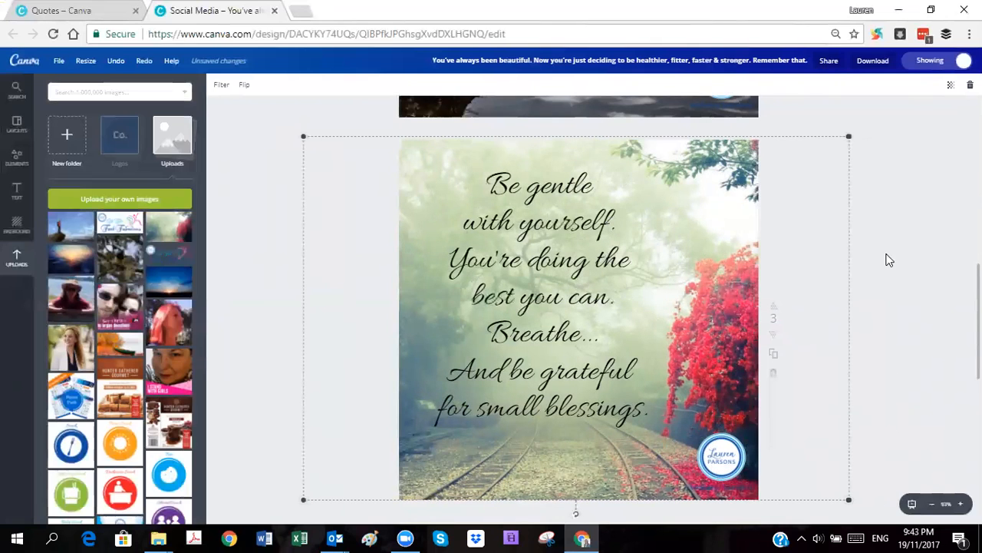
left_click(869, 238)
Step: Download only pages 2-3 of the design as PNG files and dismiss the team invitation
scroll(869, 244, "up", 6)
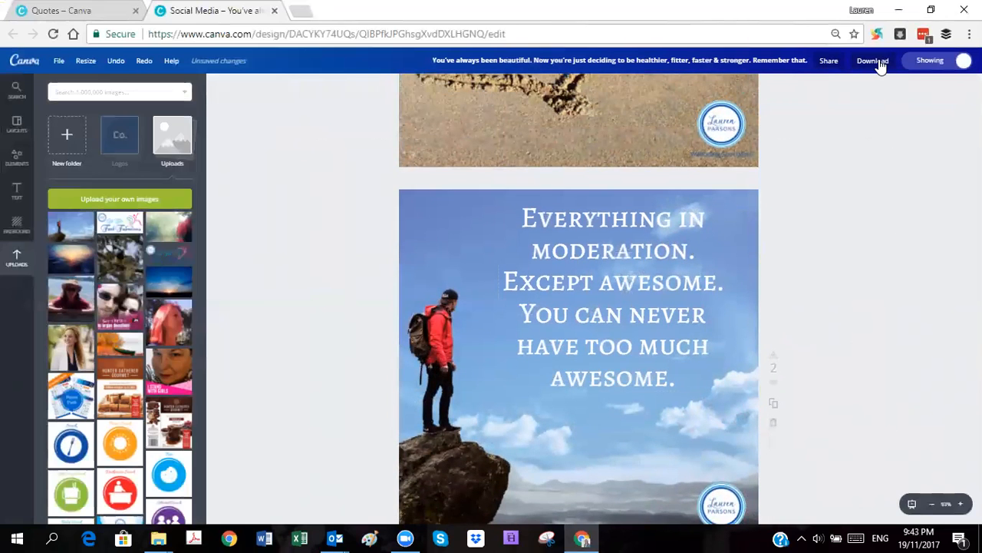
scroll(854, 377, "down", 5)
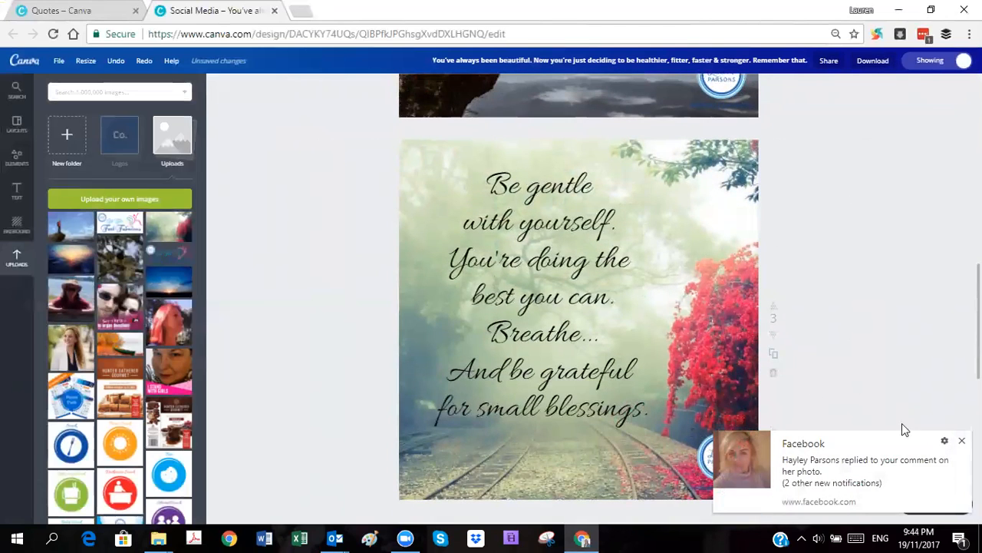
left_click(962, 439)
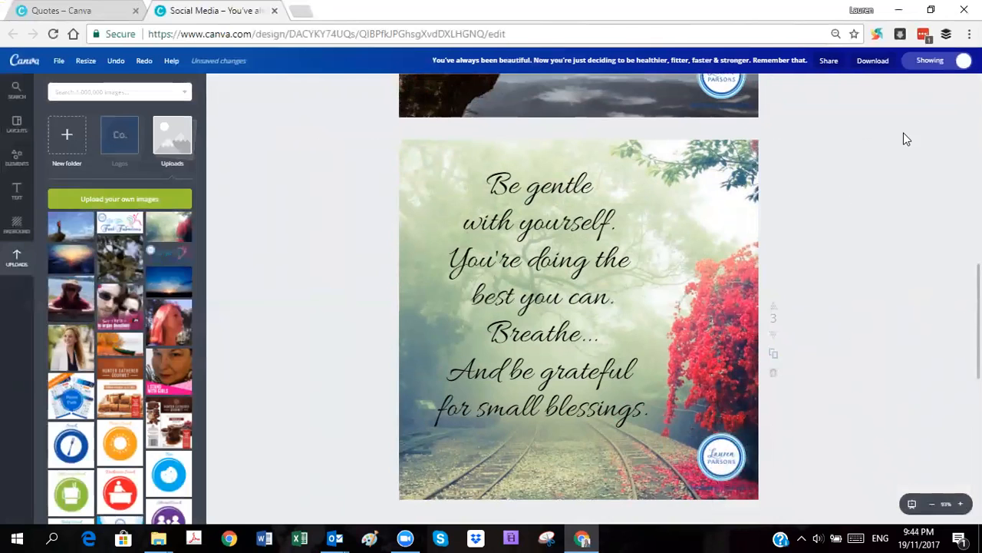
left_click(873, 60)
left_click(859, 223)
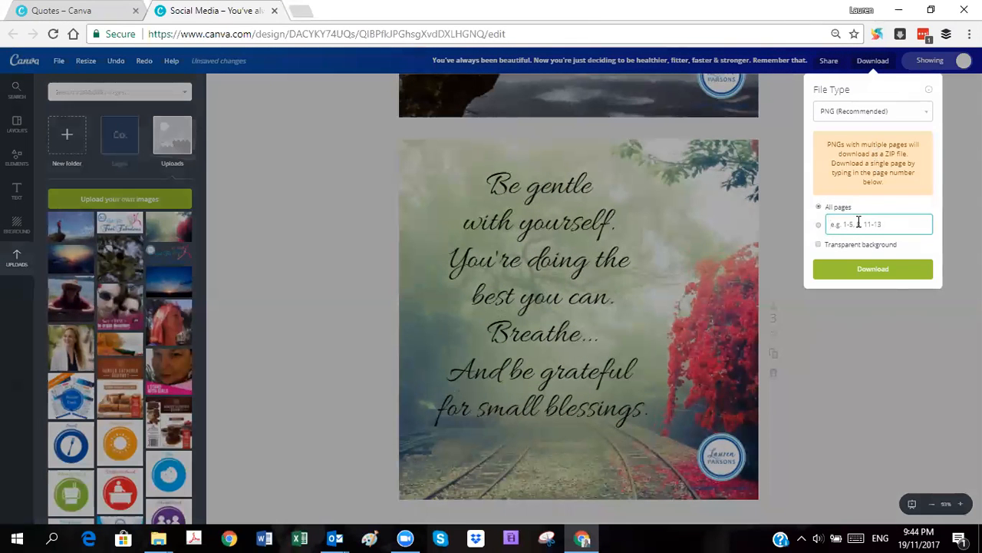
type("2-3")
left_click(873, 274)
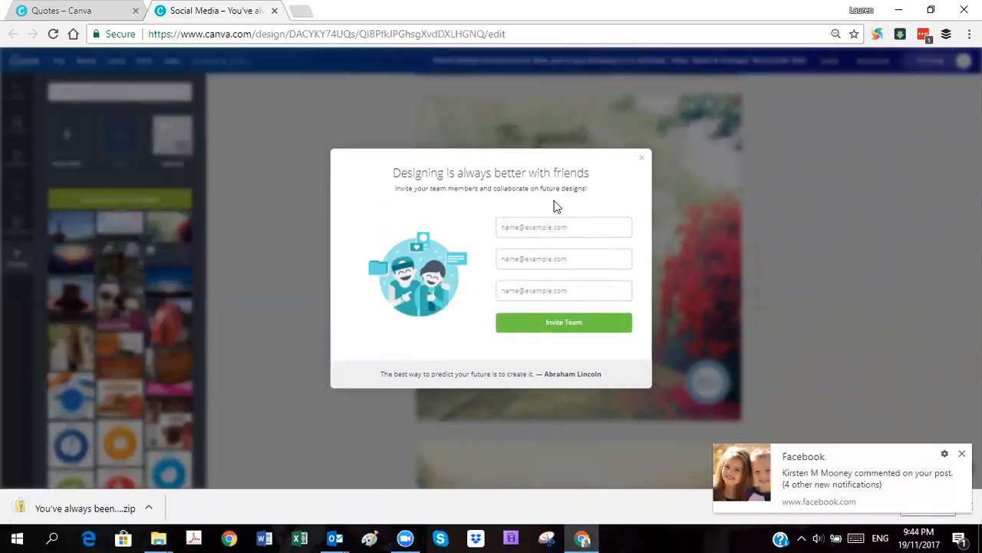
left_click(641, 157)
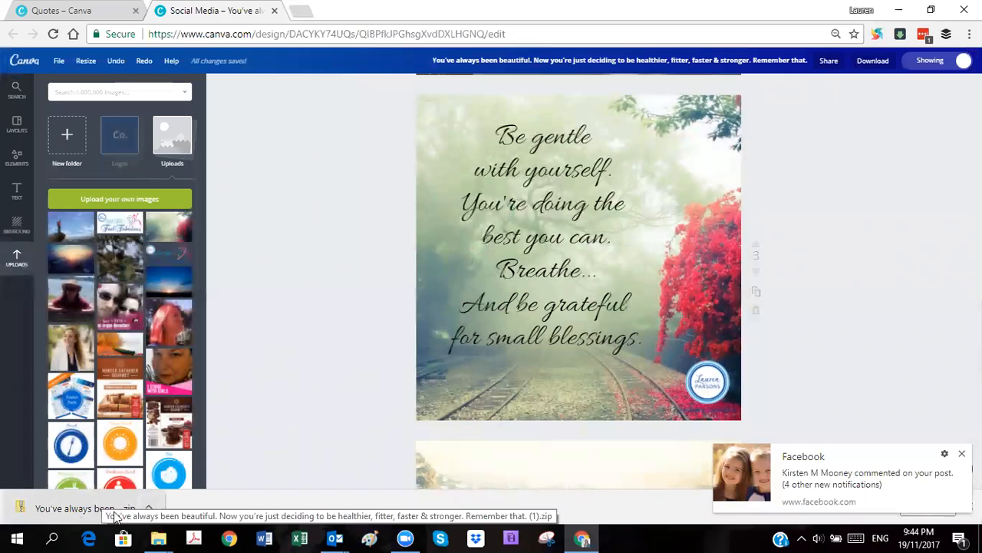
Step: Show the downloaded ZIP in its folder, open it and copy the PNG files 2 and 3
left_click(150, 506)
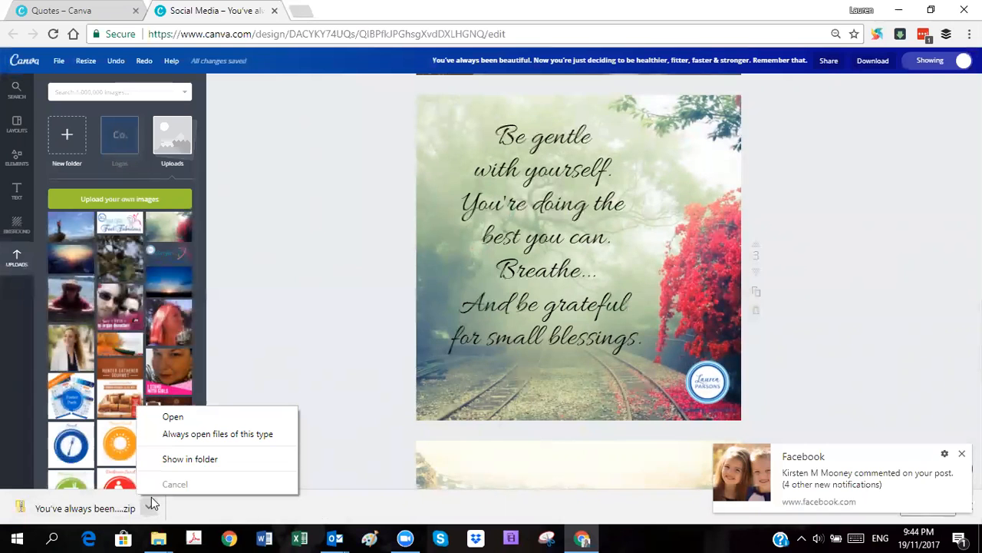
left_click(186, 459)
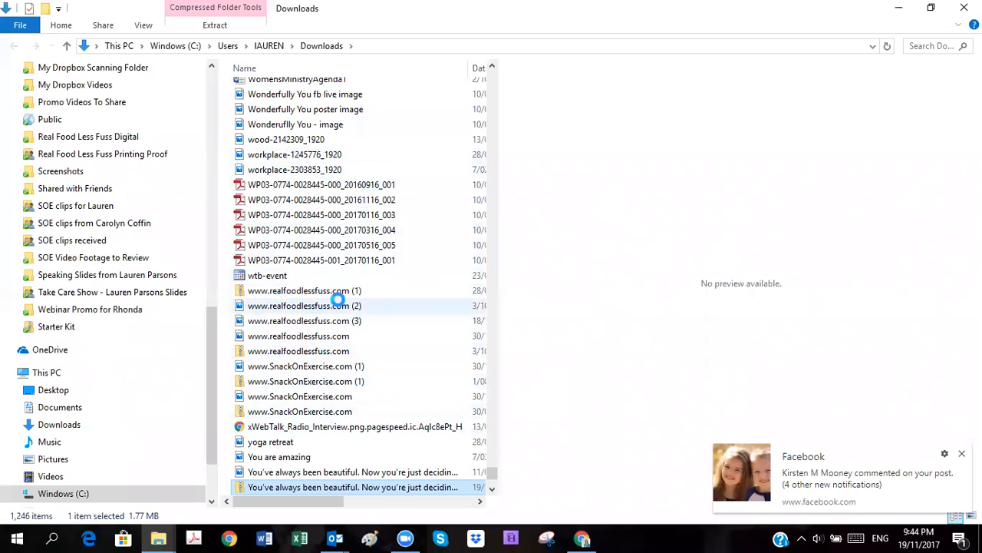
scroll(338, 299, "down", 3)
double_click(299, 350)
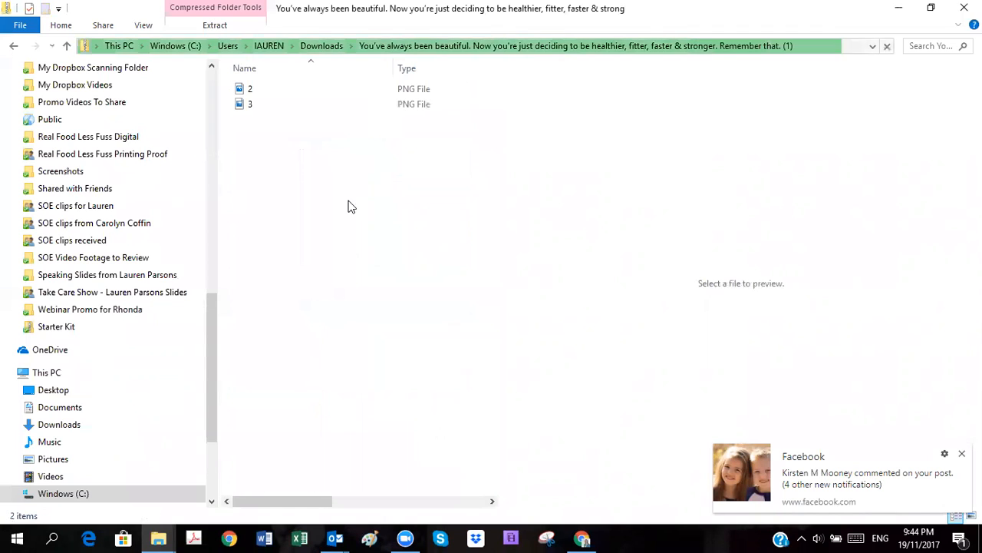
left_click_drag(262, 135, 259, 87)
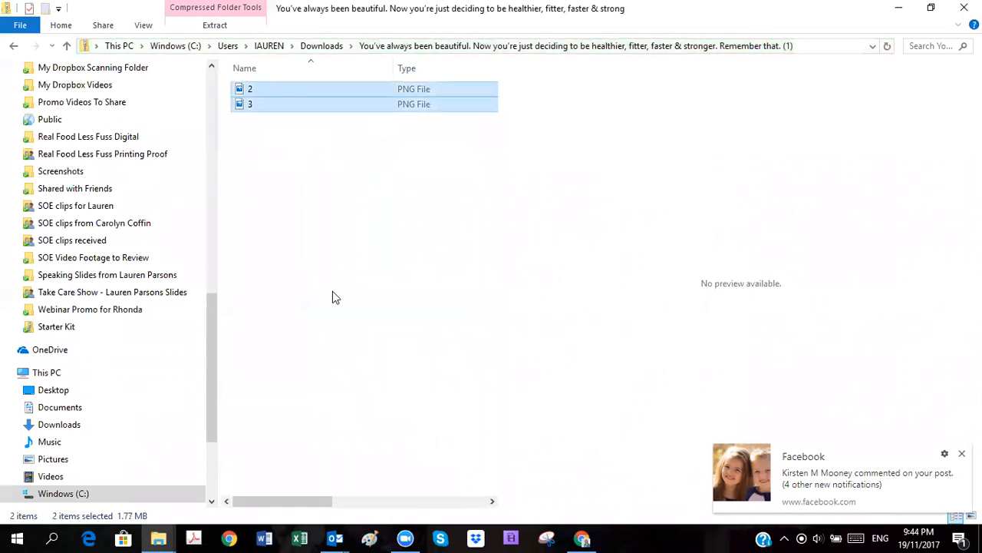
Step: Switch to the Inspirational or Encouraging folder window and delete the original "be gentle with yourself" image
mouse_move(170, 537)
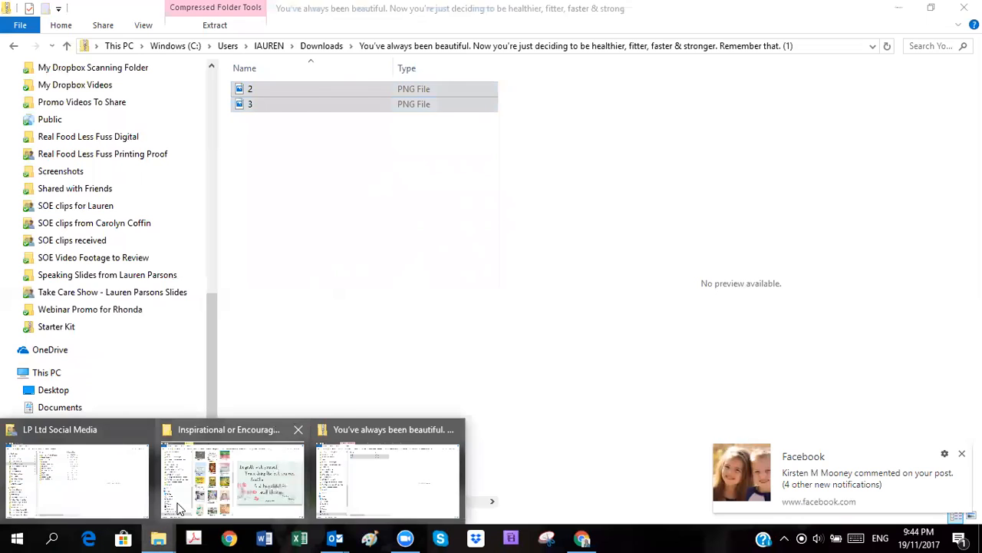
left_click(196, 485)
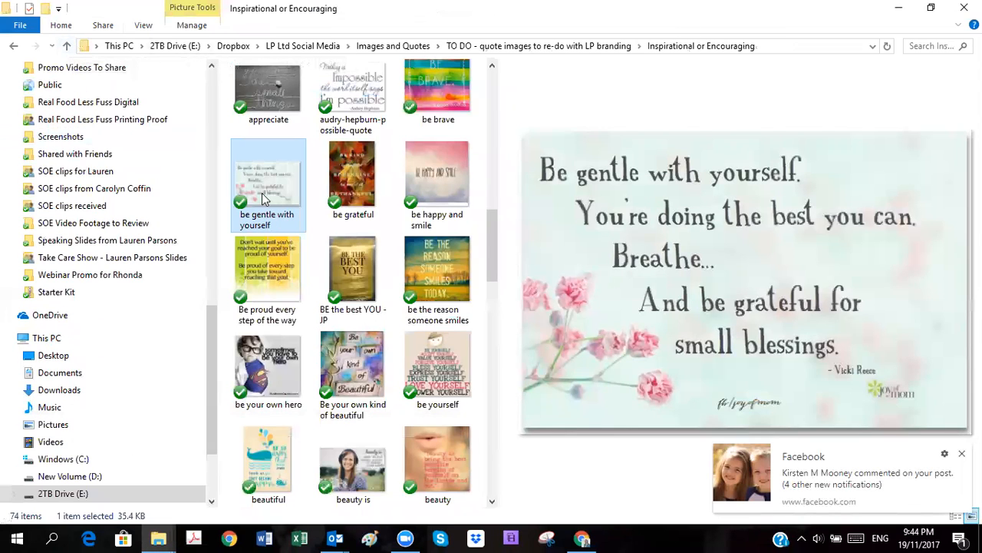
key("Delete")
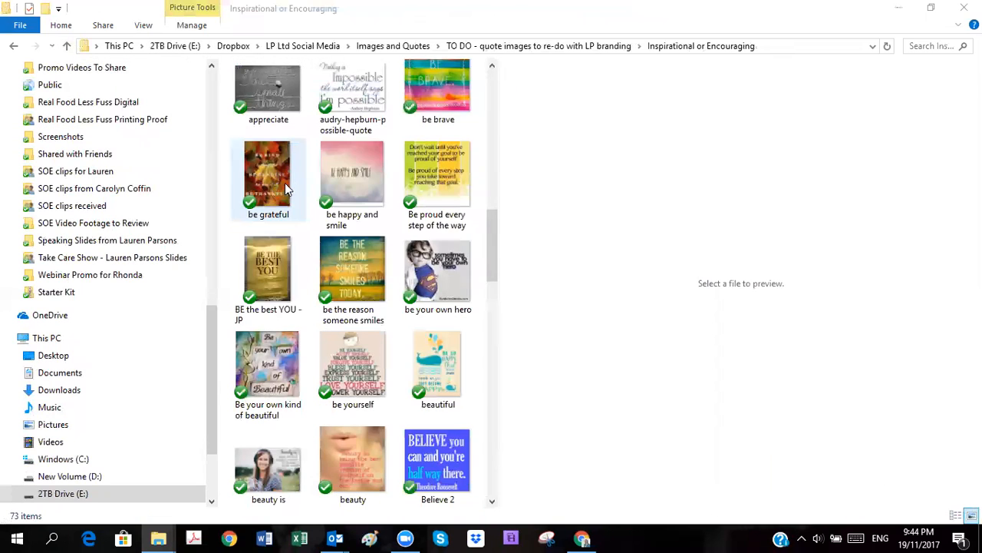
Step: Go up to the Images and Quotes folder and look at the contents of LPQuotes - new others
left_click(67, 45)
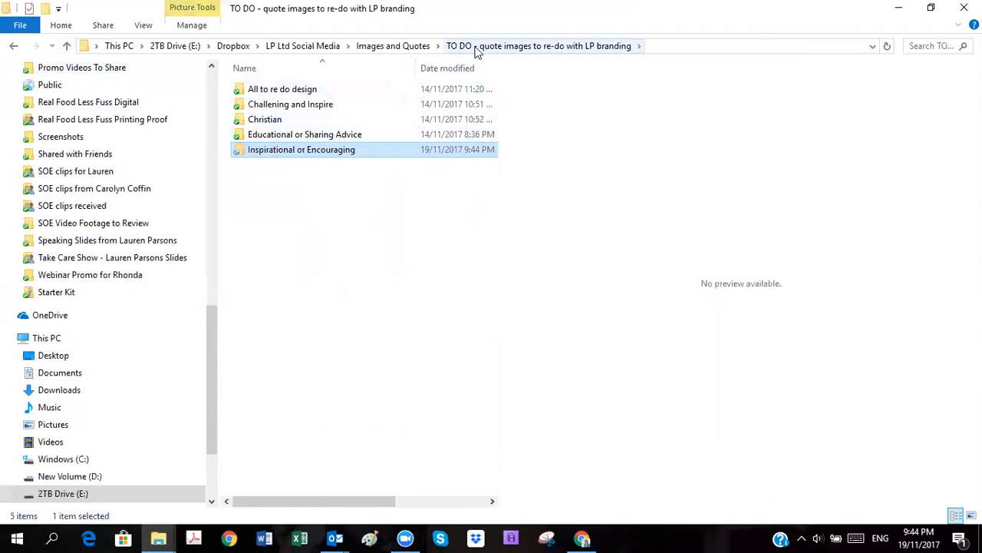
left_click(71, 49)
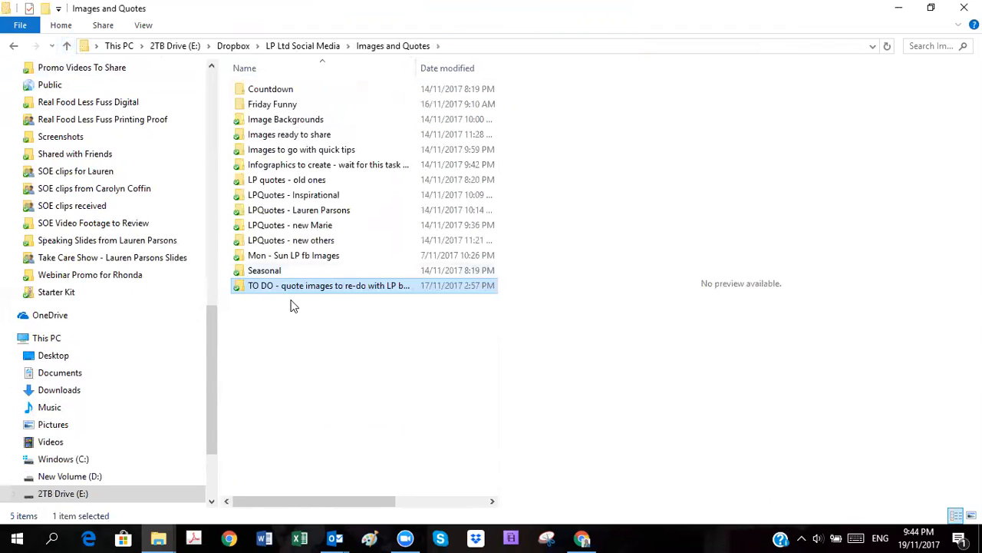
left_click(308, 333)
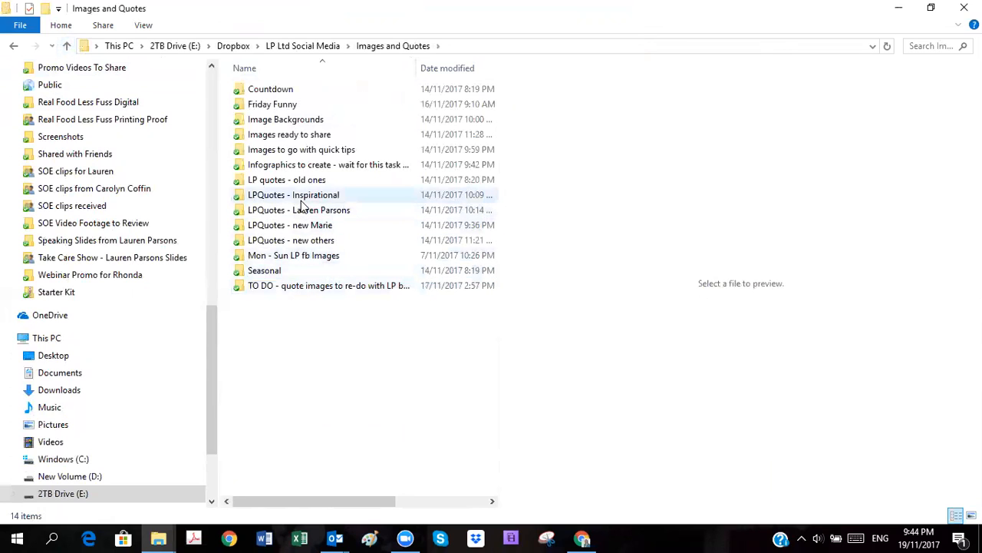
double_click(303, 240)
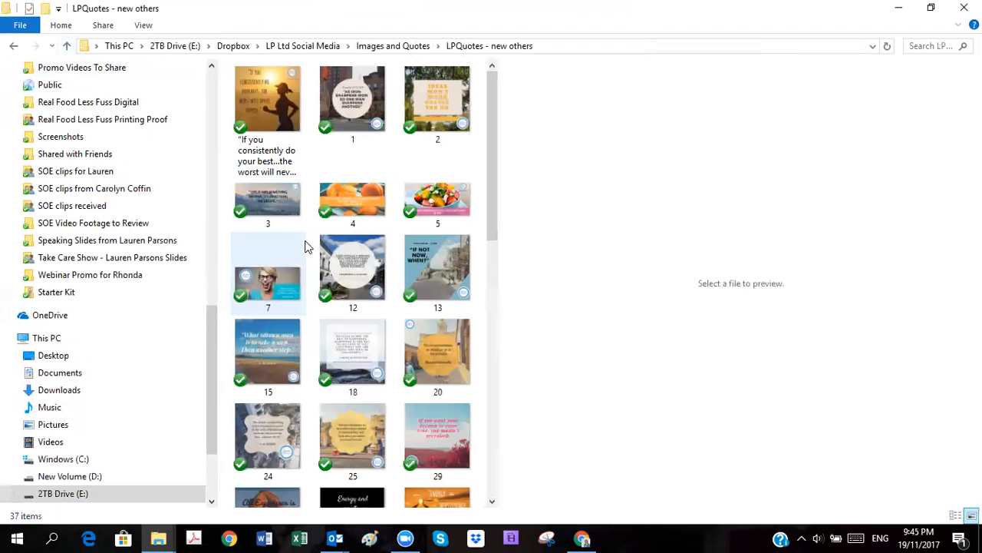
left_click(66, 46)
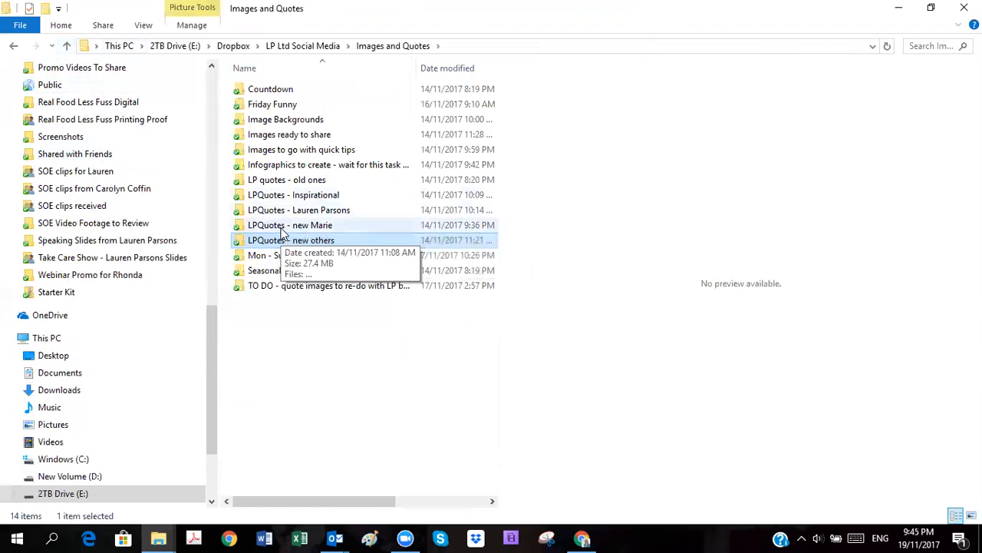
Step: Paste the copied PNG files 2 and 3 into the team member's "LPQuotes - new" folder in Images and Quotes and preview both images
double_click(285, 228)
scroll(332, 250, "down", 2)
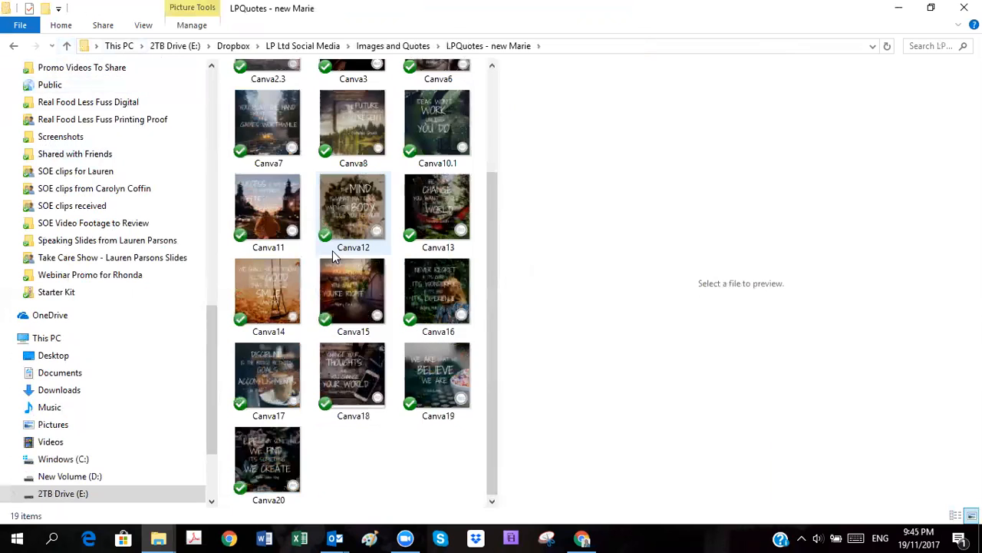
right_click(349, 439)
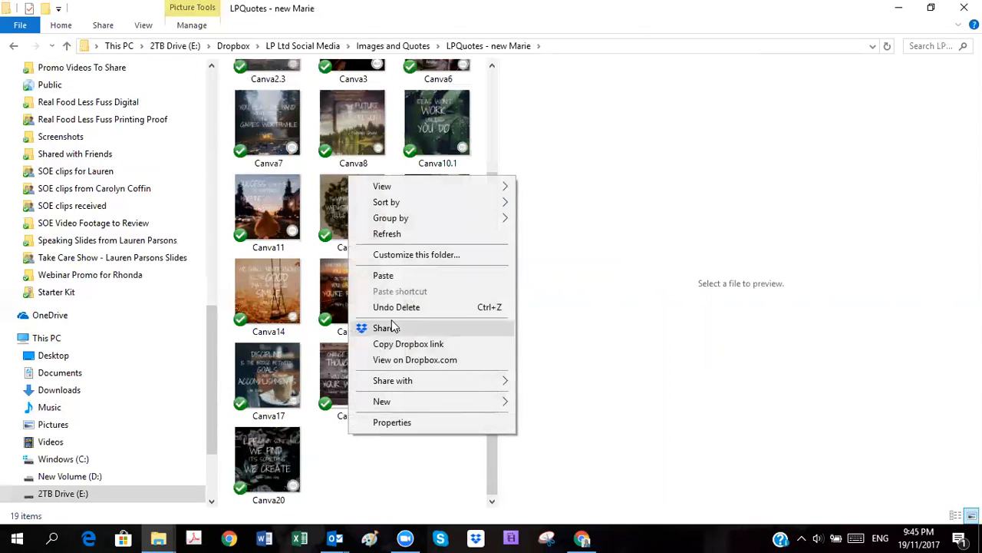
left_click(398, 276)
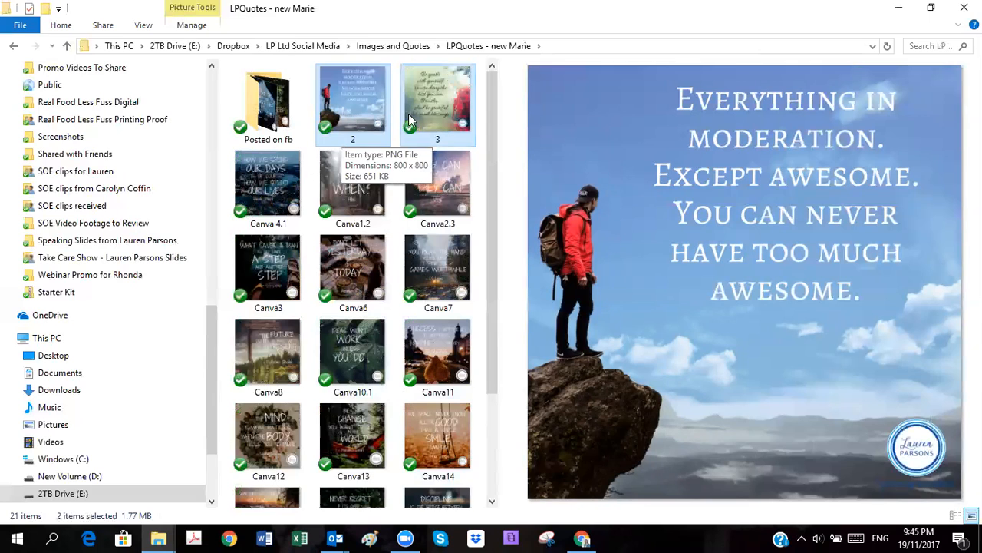
left_click(429, 116)
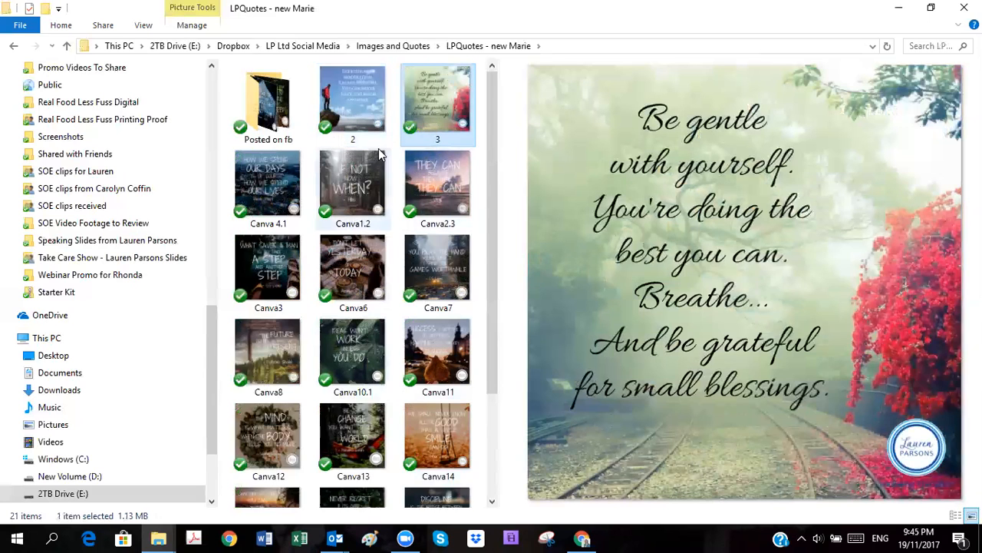
left_click(363, 113)
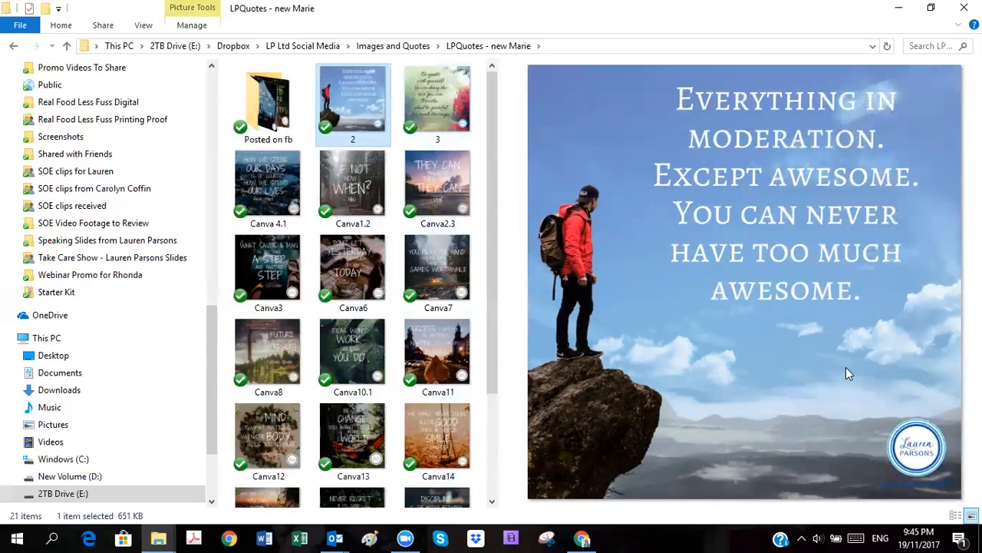
Step: Switch to Canva, go to the Quotes folder page and close the preview of the "You've always been beautiful" design
left_click(583, 538)
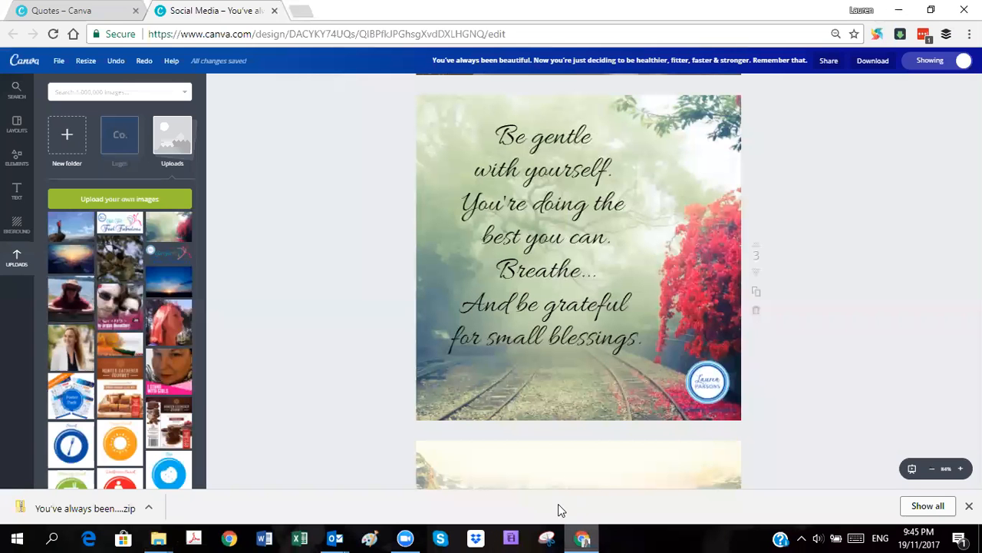
left_click(84, 10)
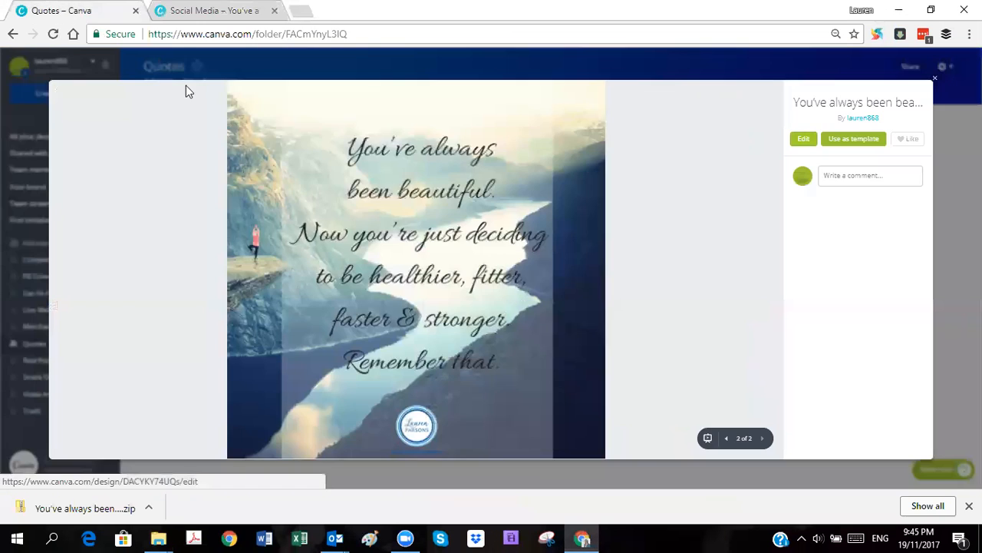
left_click(935, 80)
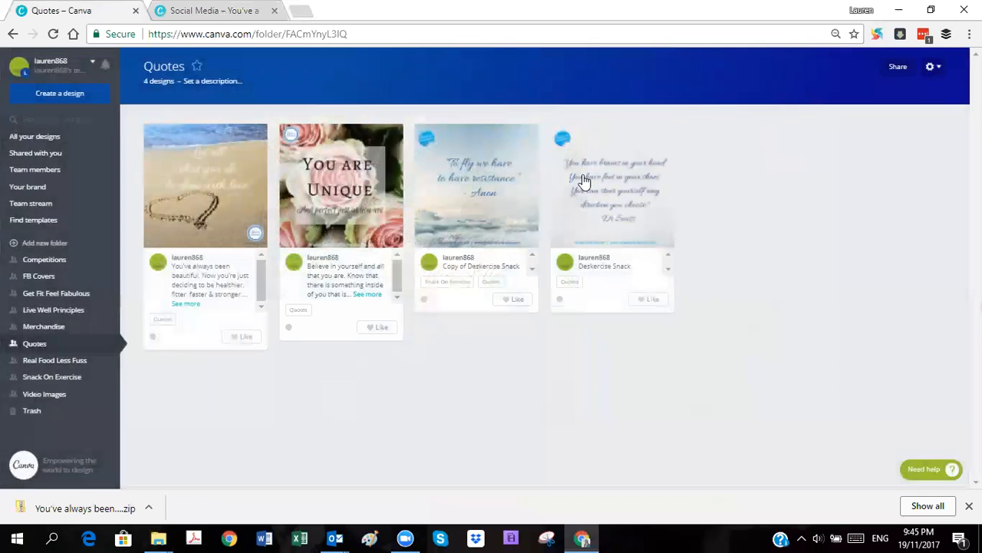
Step: Preview the Deskercise Snack design, look through its pages up to page 4 and go back to page 2
left_click(620, 207)
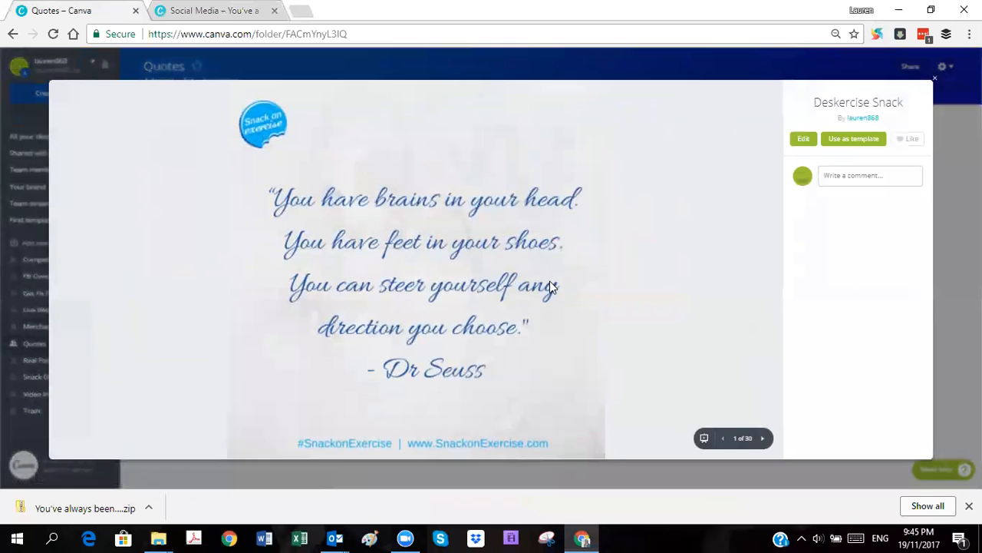
left_click(763, 438)
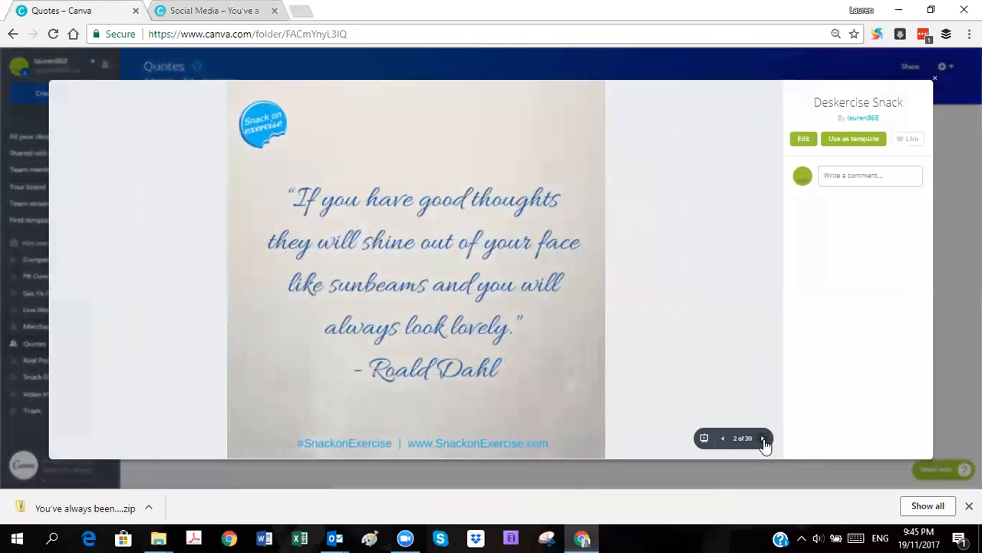
left_click(763, 438)
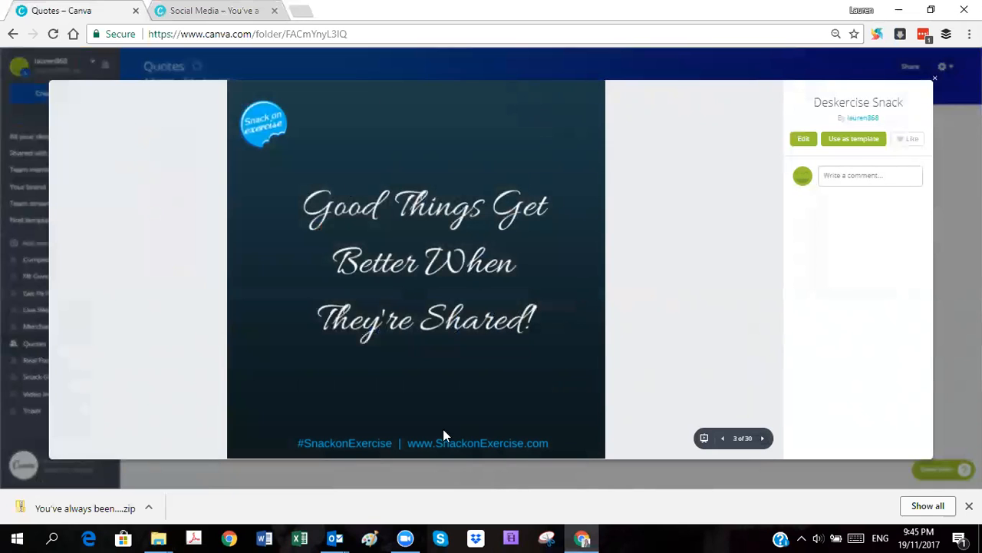
left_click(763, 438)
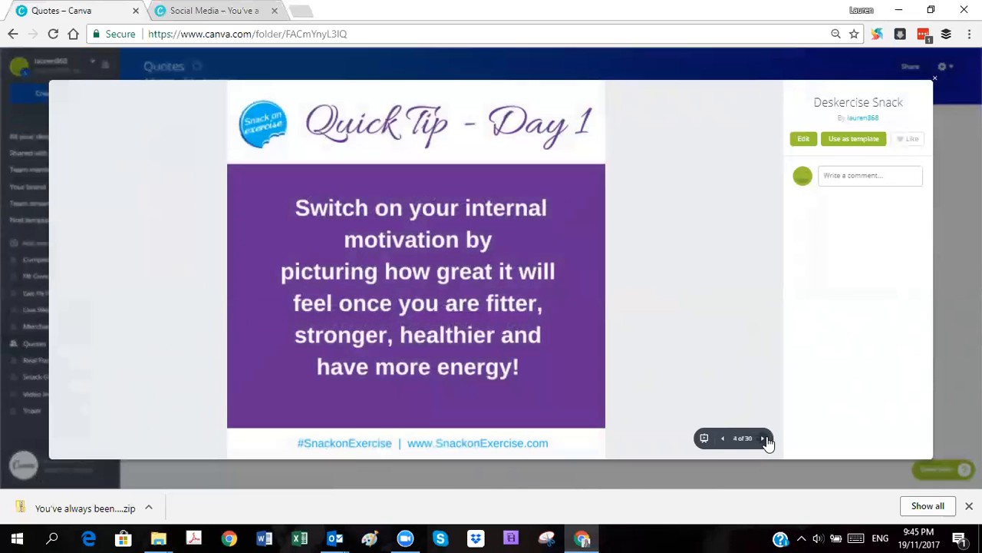
left_click(722, 439)
left_click(722, 439)
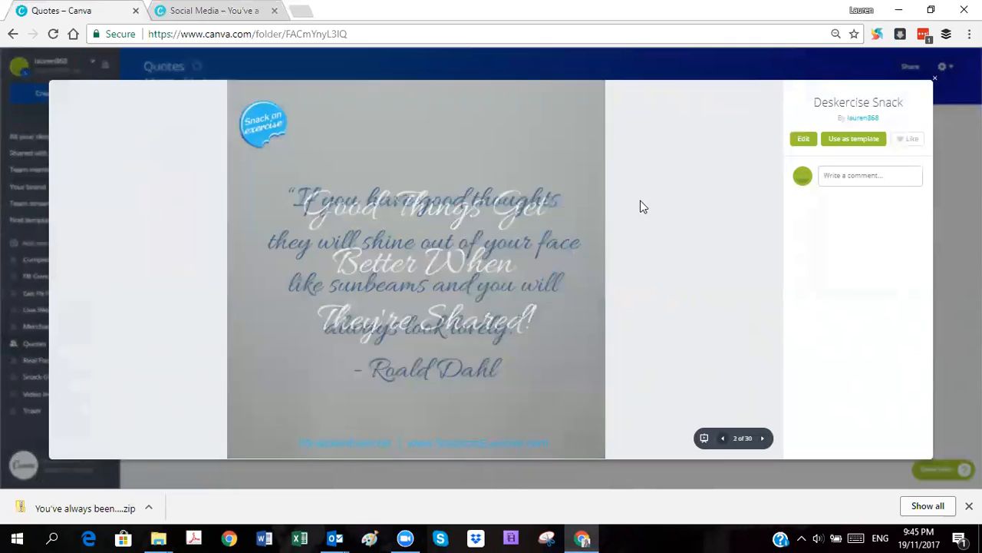